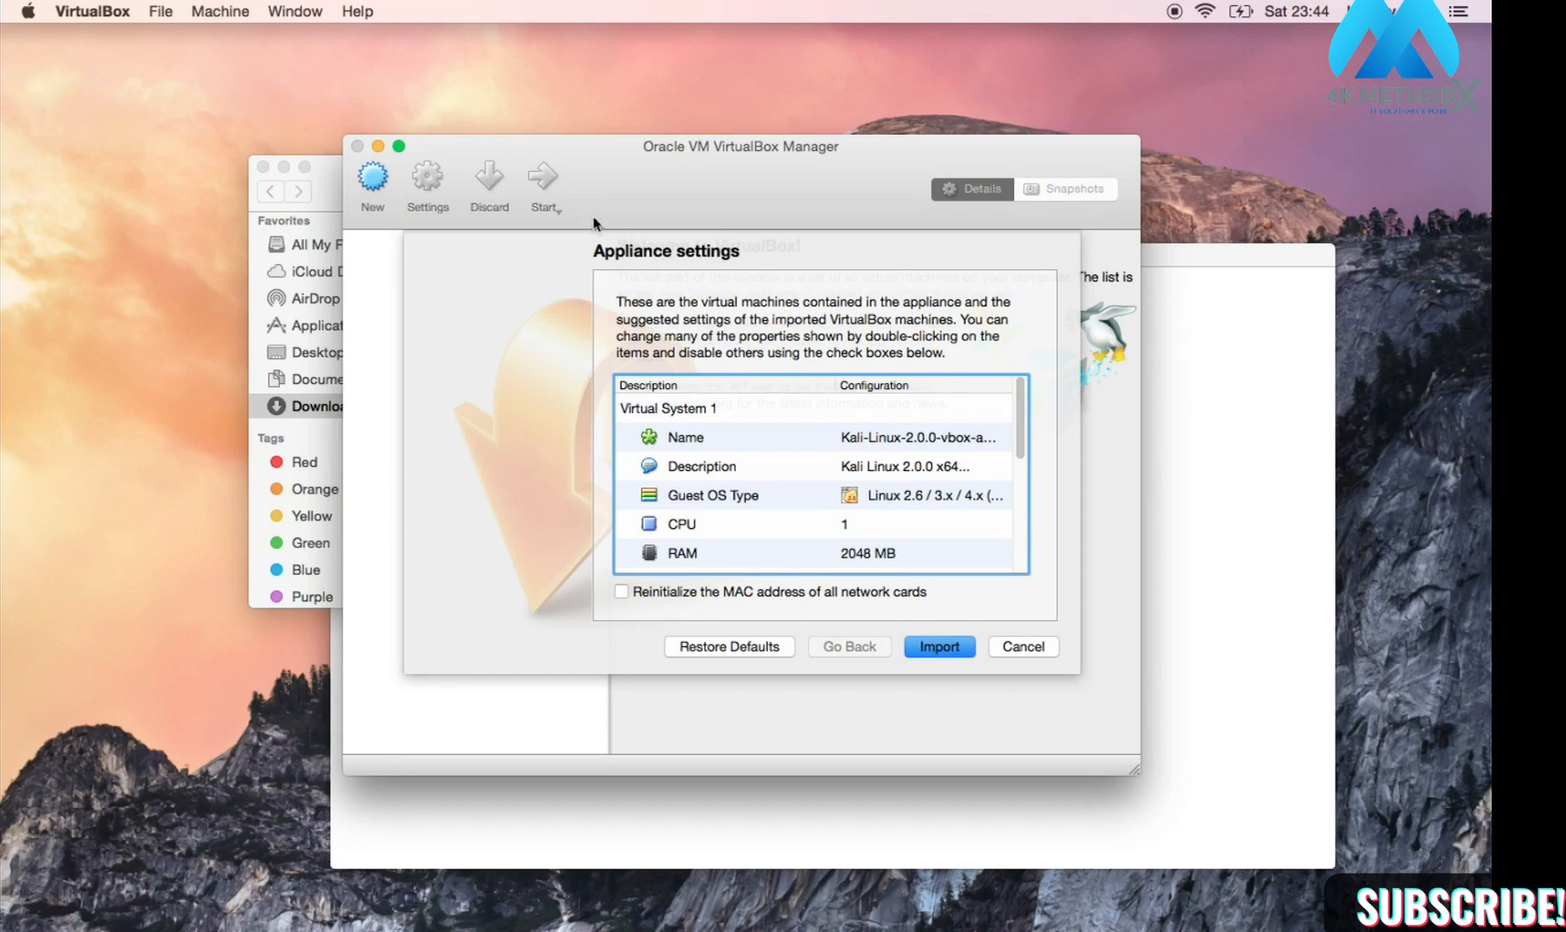
Step: Import the Kali-Linux-2.0.0 appliance, keeping 1 CPU and 2048 MB RAM
left_click(930, 652)
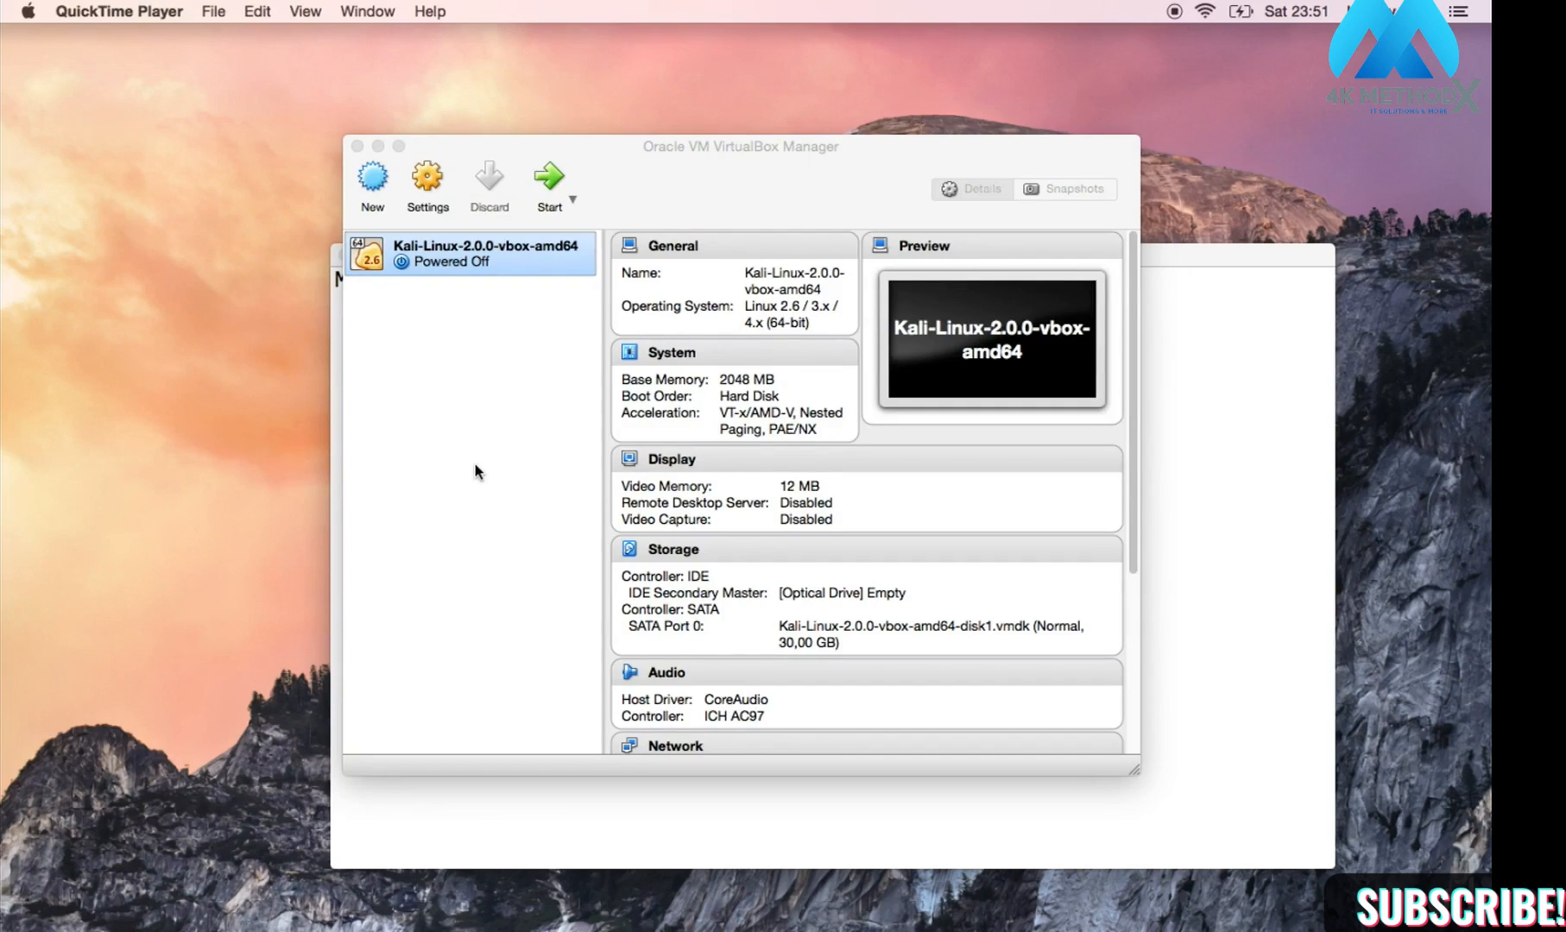
Step: Check that the powered-off Kali-Linux-2.0.0-vbox-amd64 machine is listed, then switch to Terminal
left_click(414, 261)
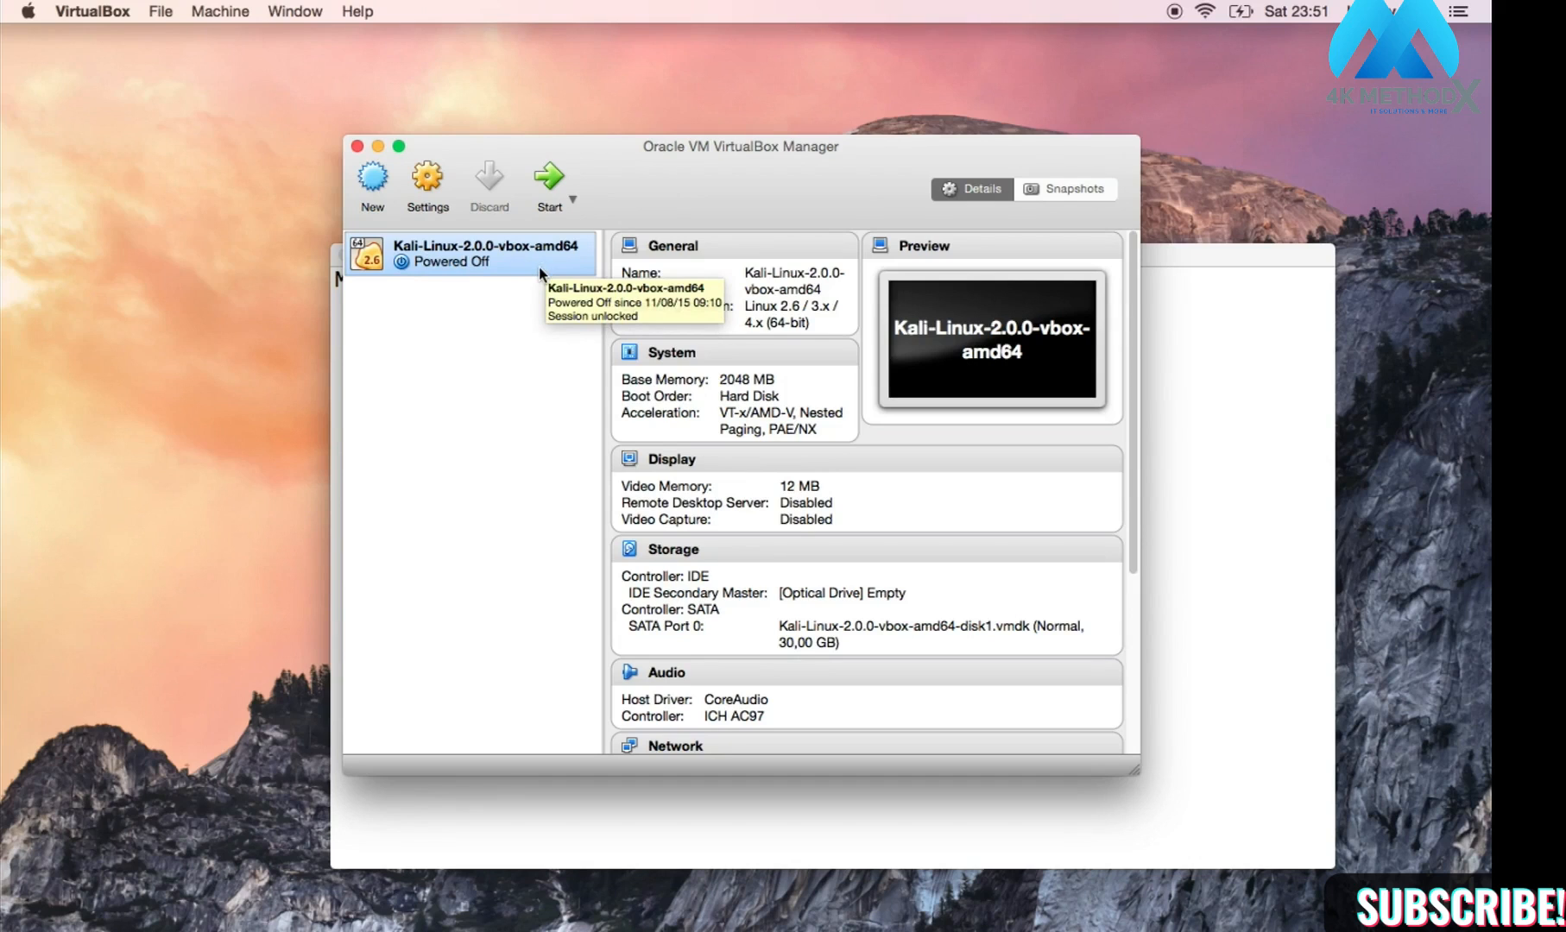
left_click(834, 796)
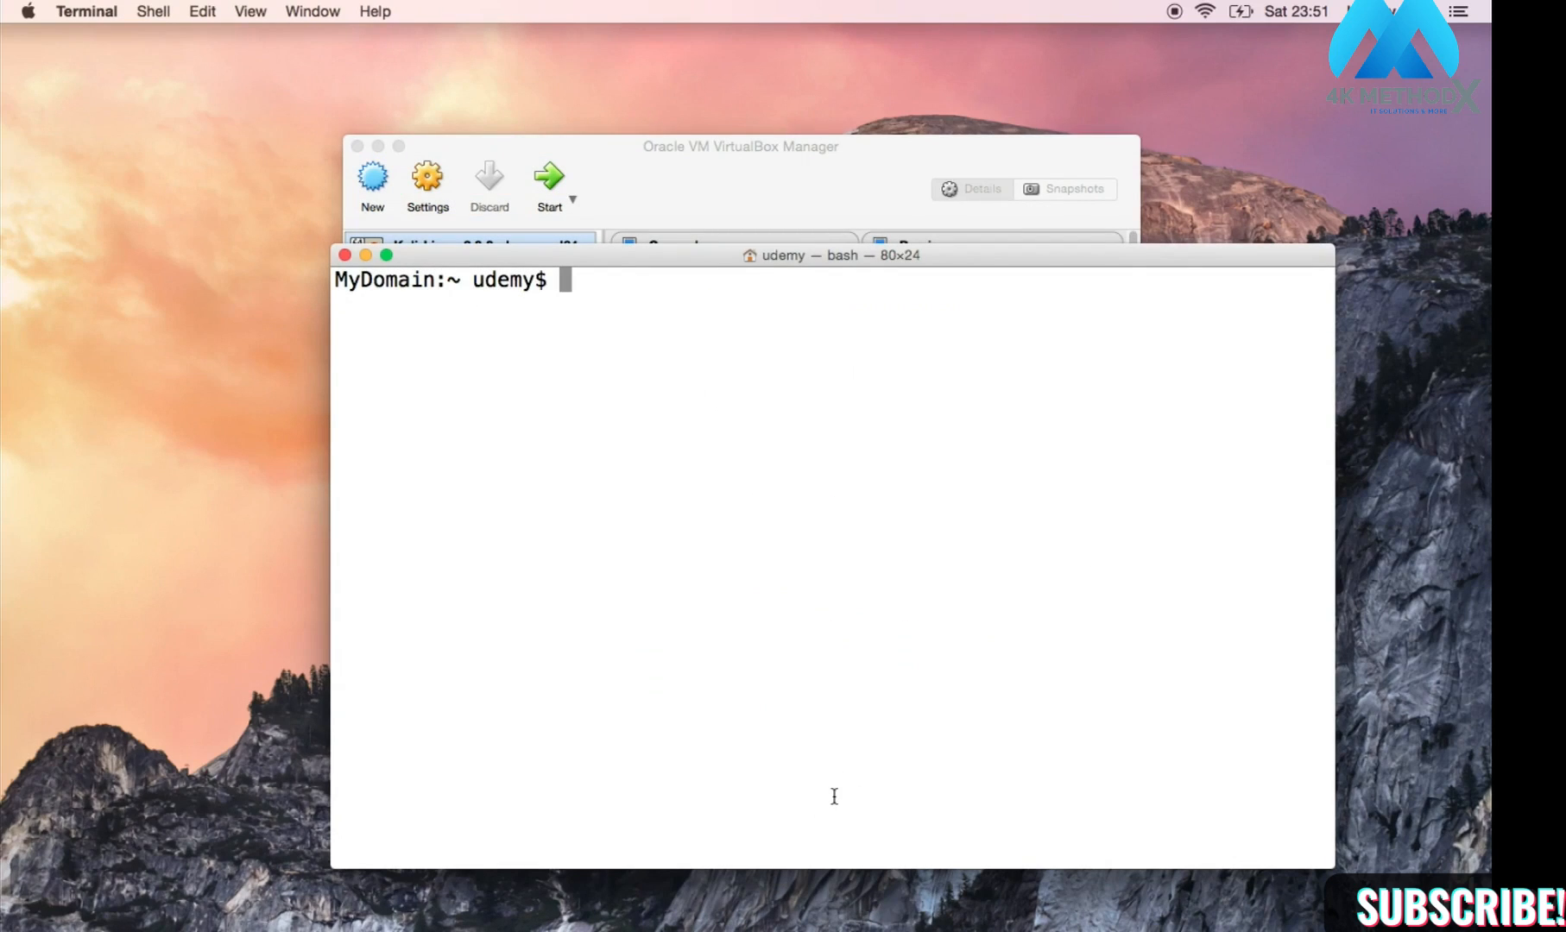
Step: Return to the home folder and list its contents with cd, pwd and ls
type("cd /")
key("BackSpace")
type("/")
key("BackSpace")
key("Return")
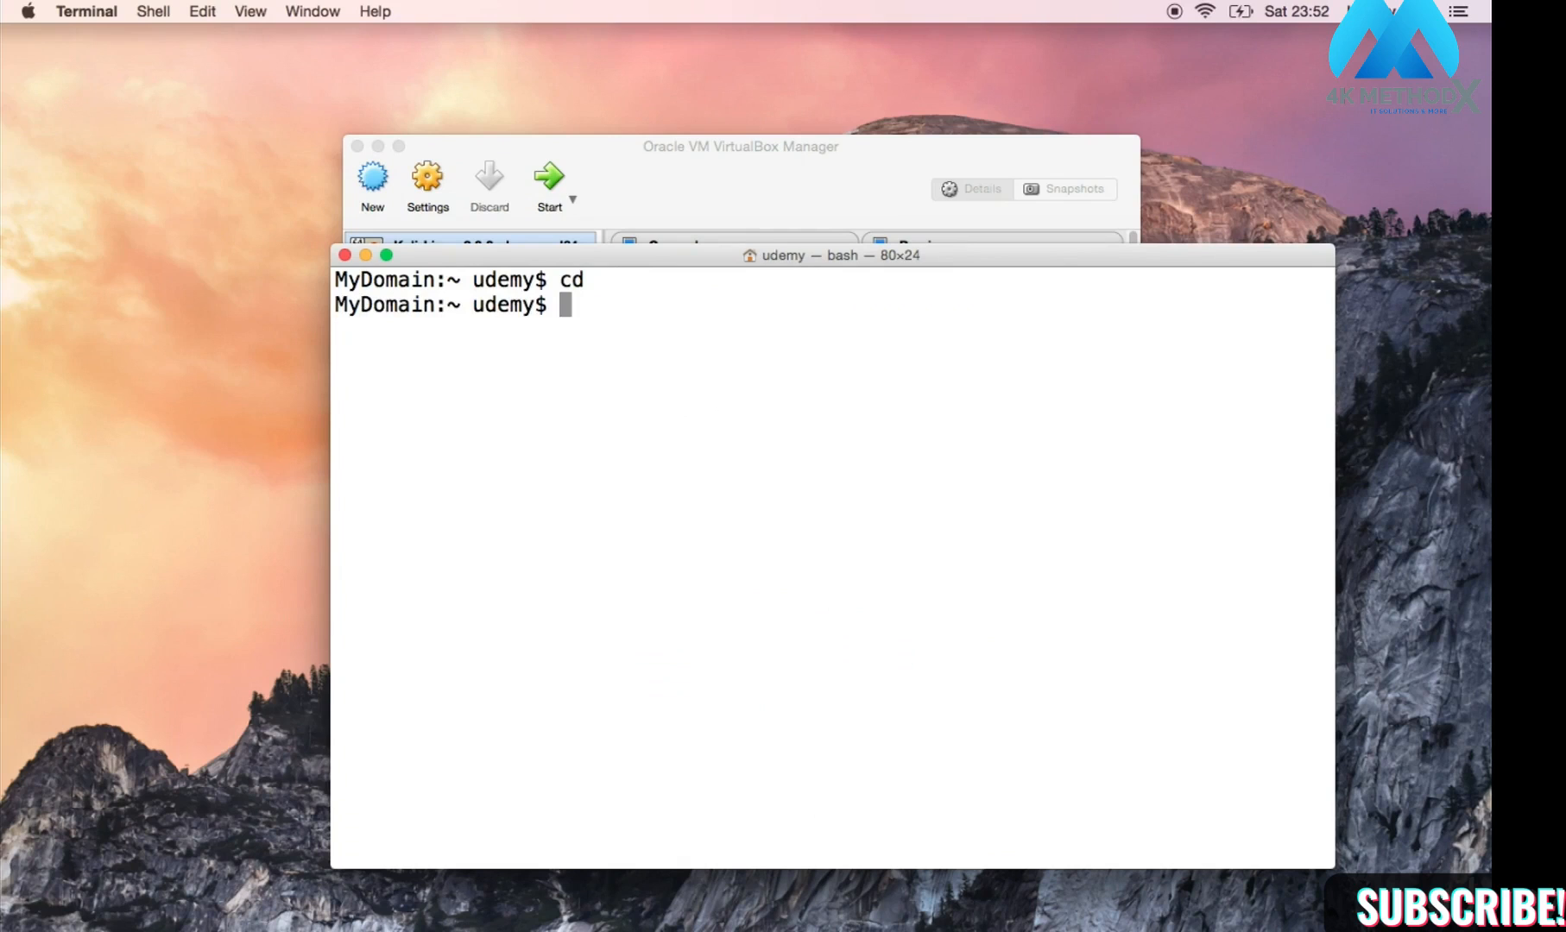
type("pwd")
key("Return")
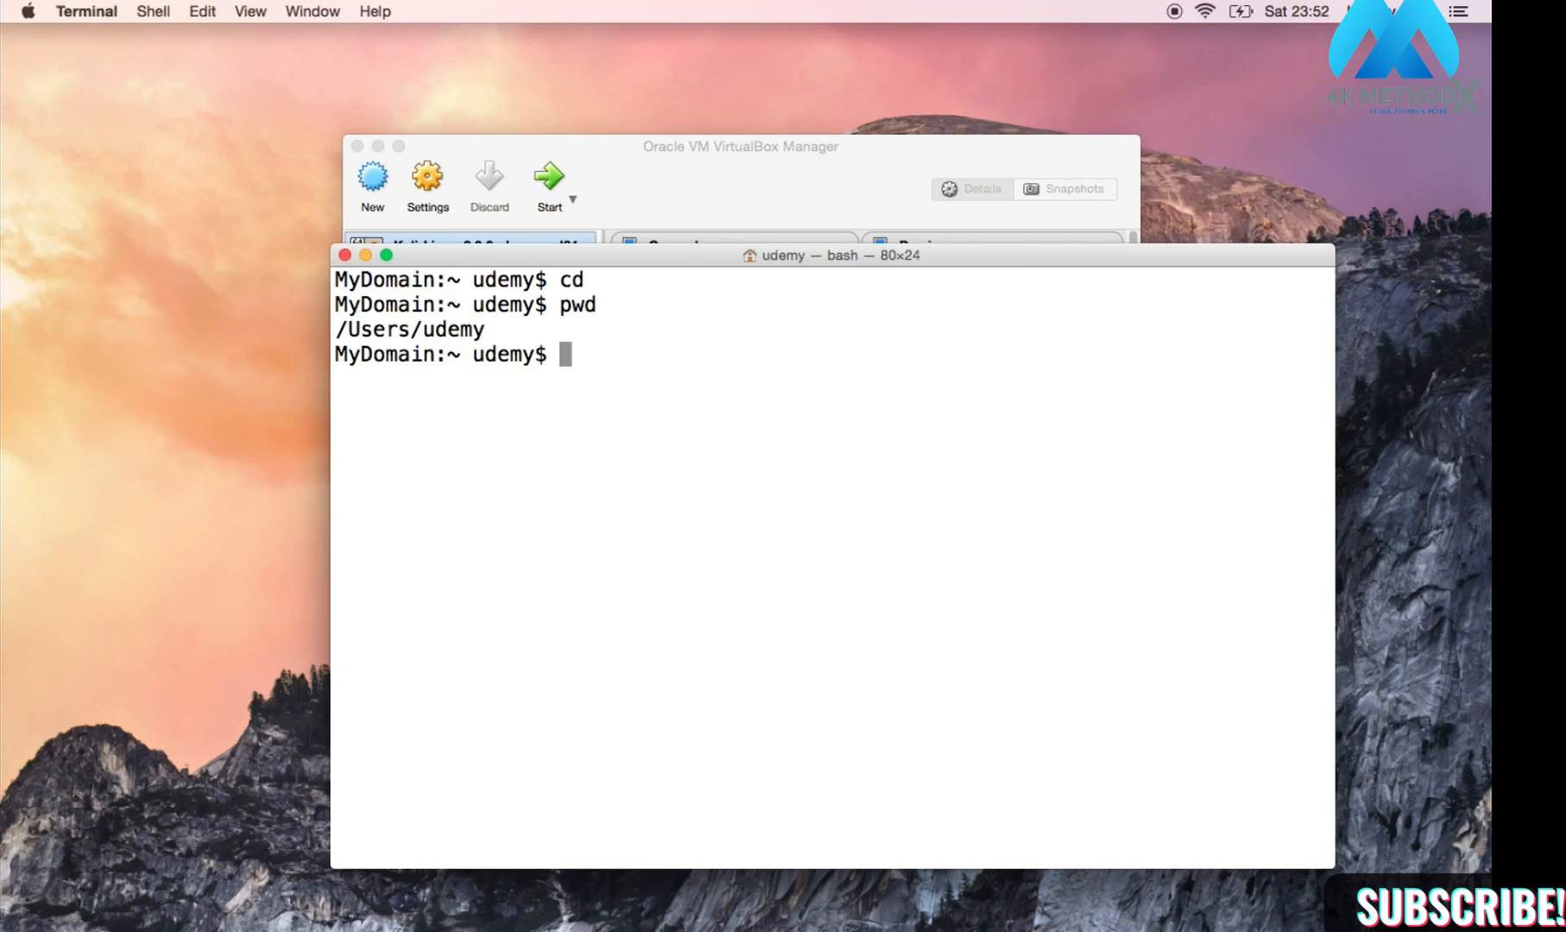
type("ls")
key("Return")
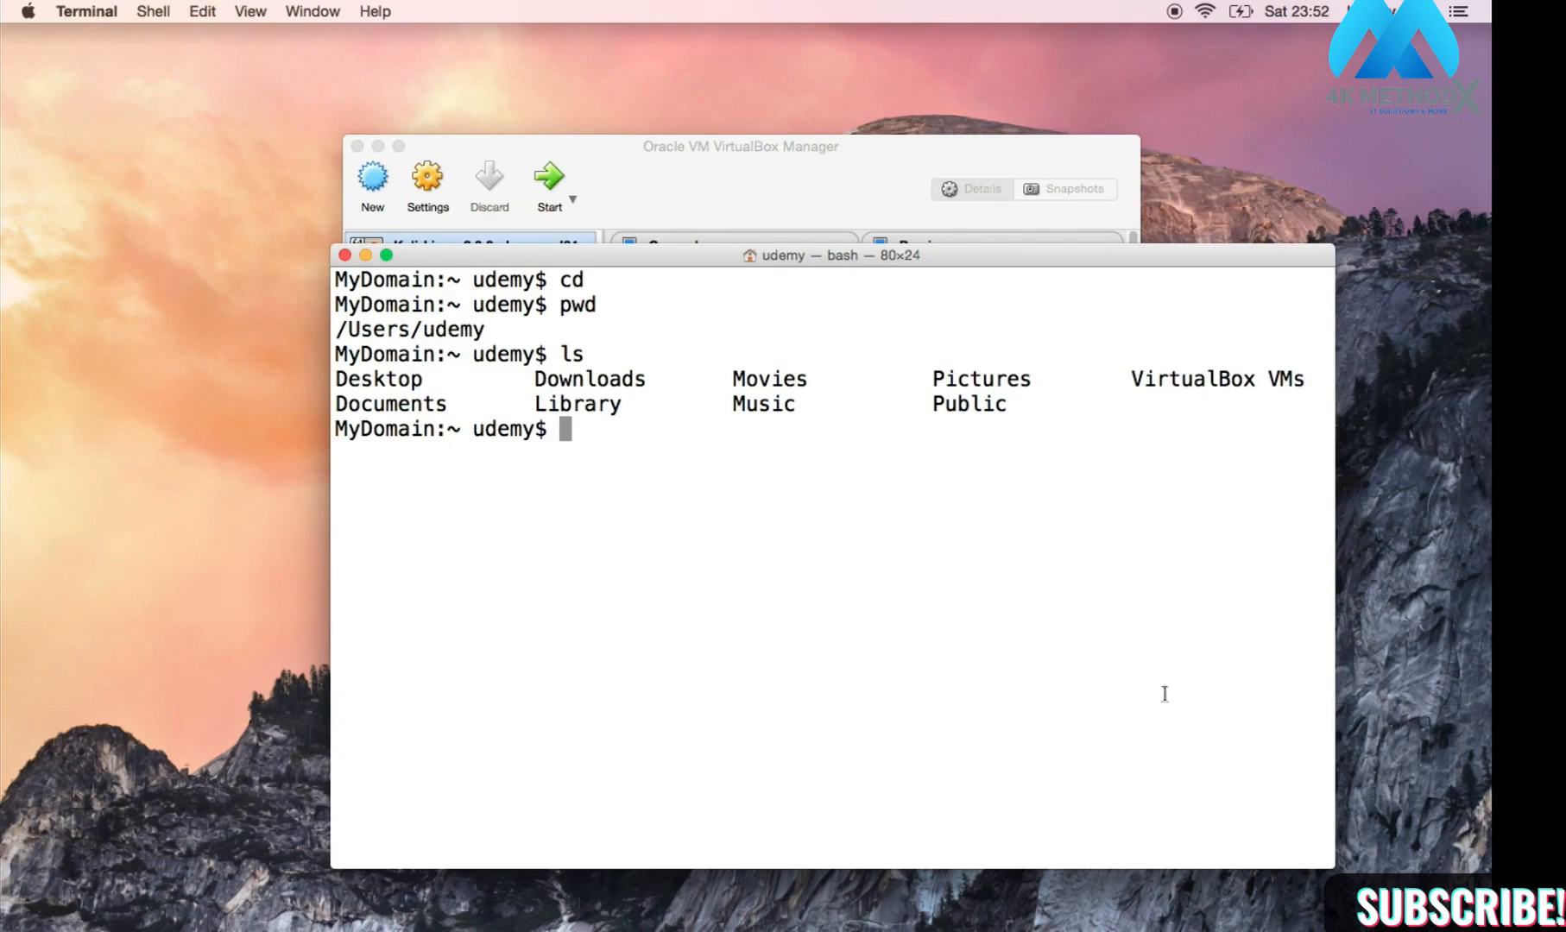
Step: Enter 'VirtualBox VMs' and list it, showing the Kali-Linux-2.0.0-vbox-amd64 folder
left_click(1134, 384)
left_click_drag(1133, 385, 1305, 371)
left_click(980, 442)
type("cd V")
key("Tab")
key("Return")
type("ls")
key("Return")
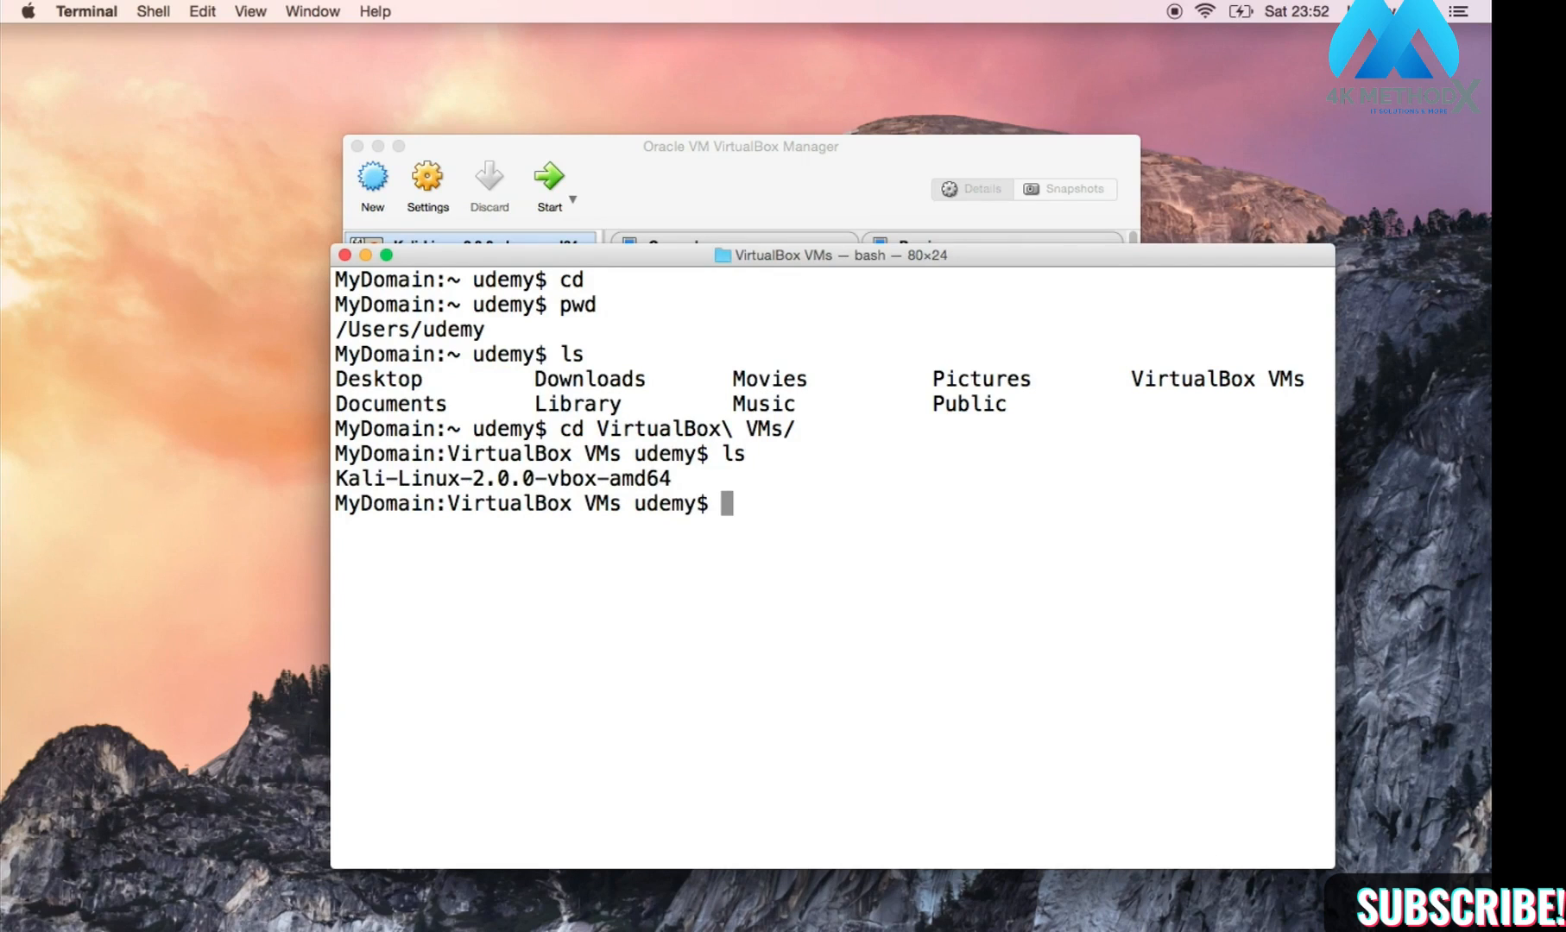
Step: Open Settings for Kali-Linux-2.0.0-vbox-amd64 from its right-click menu in the Manager
left_click(815, 157)
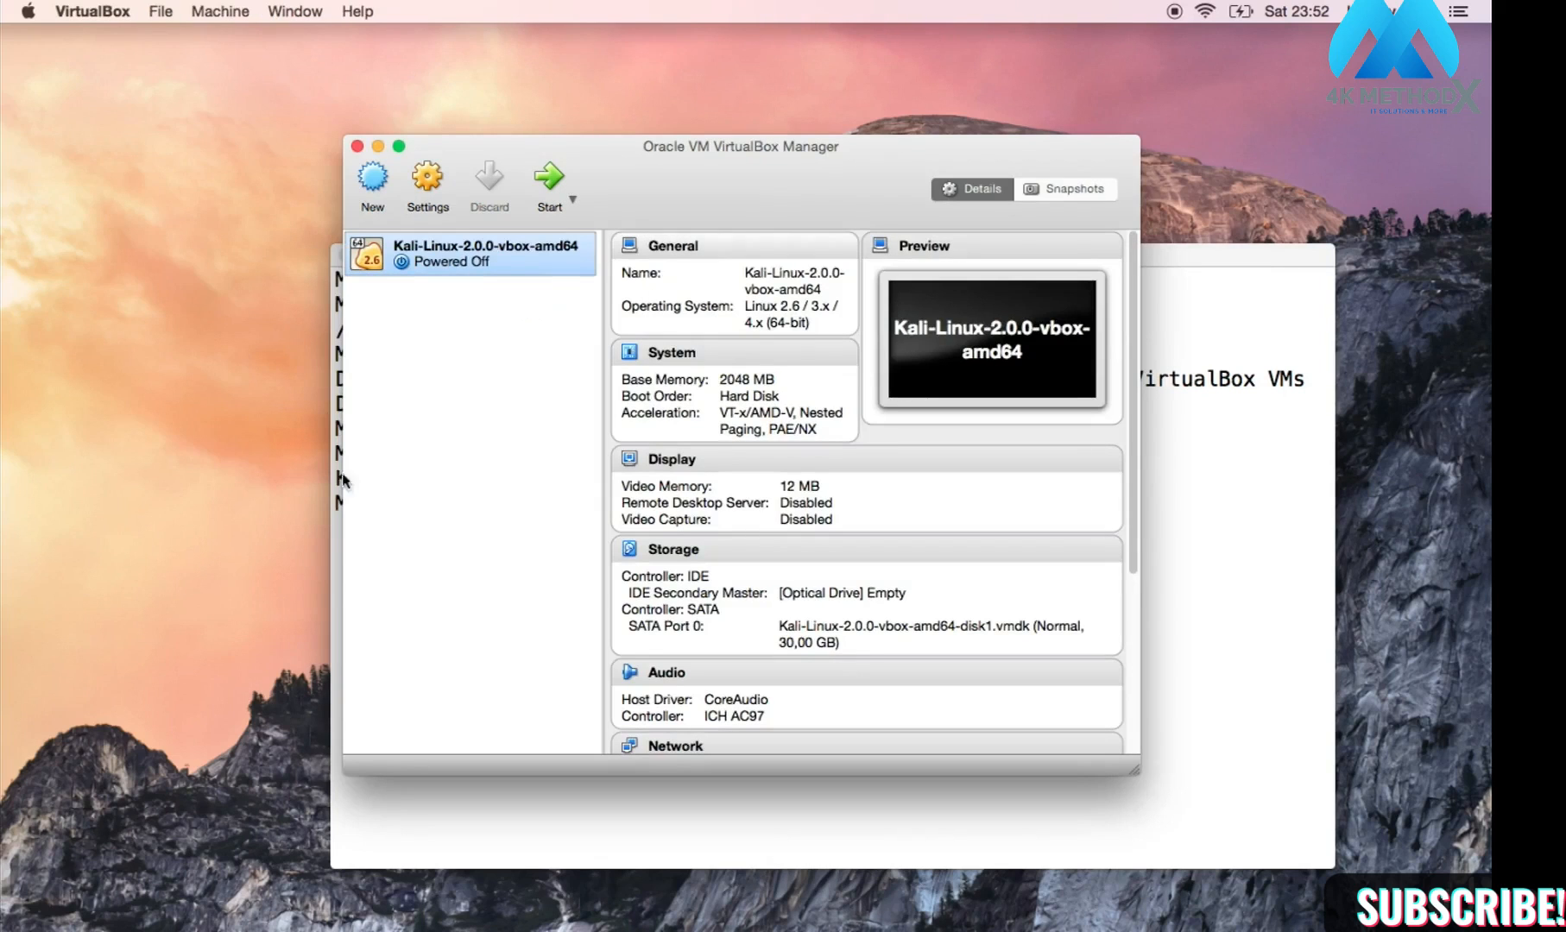
right_click(466, 264)
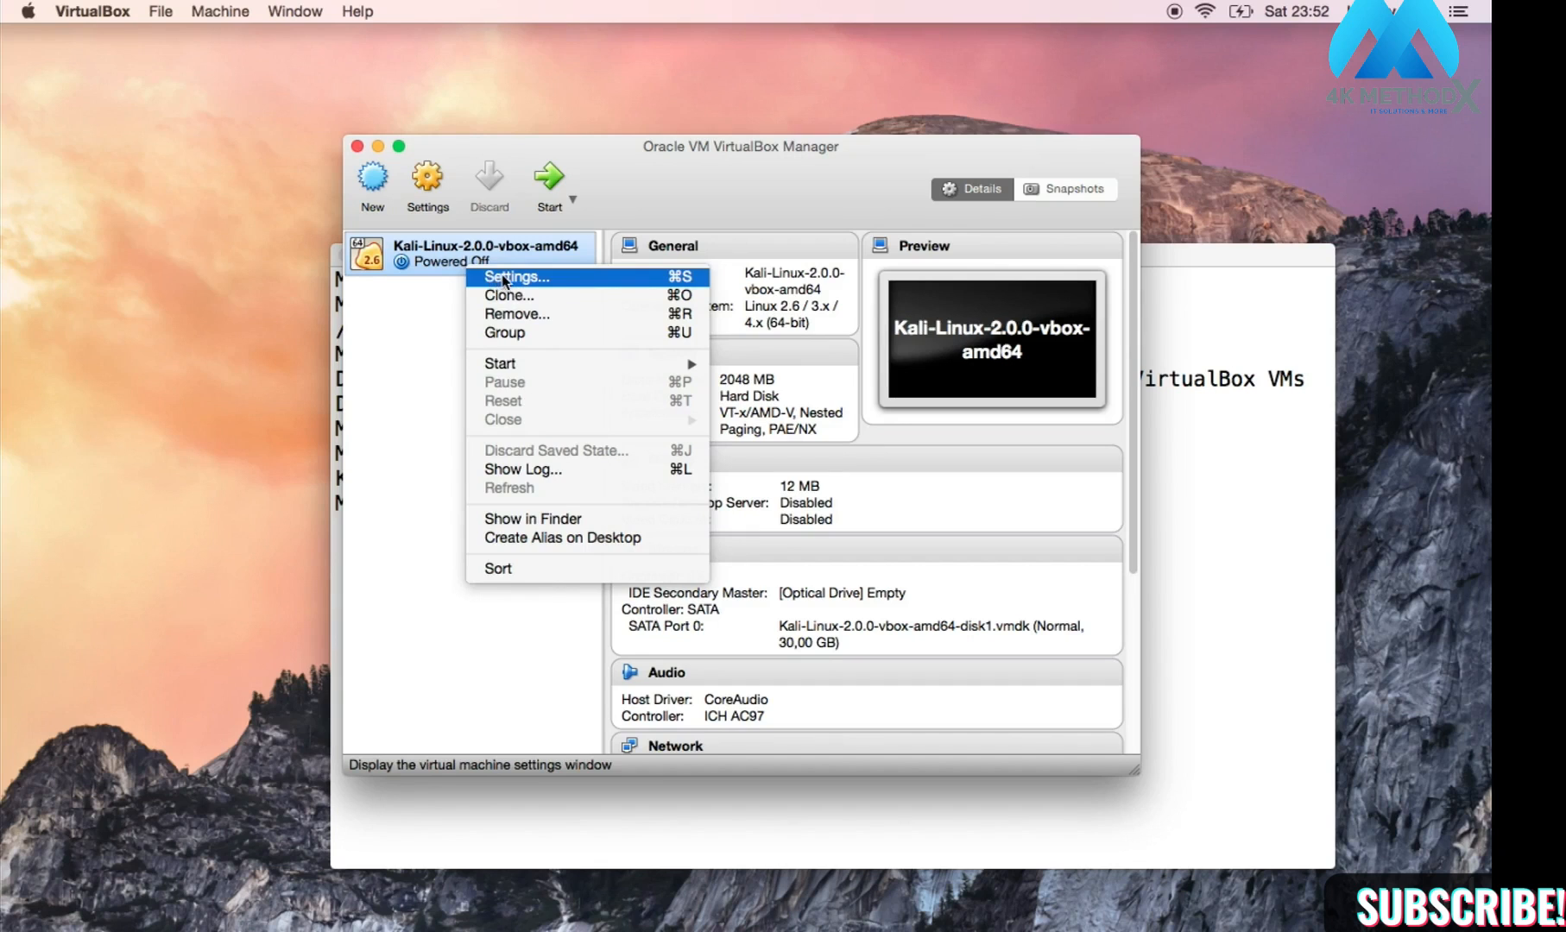
left_click(501, 277)
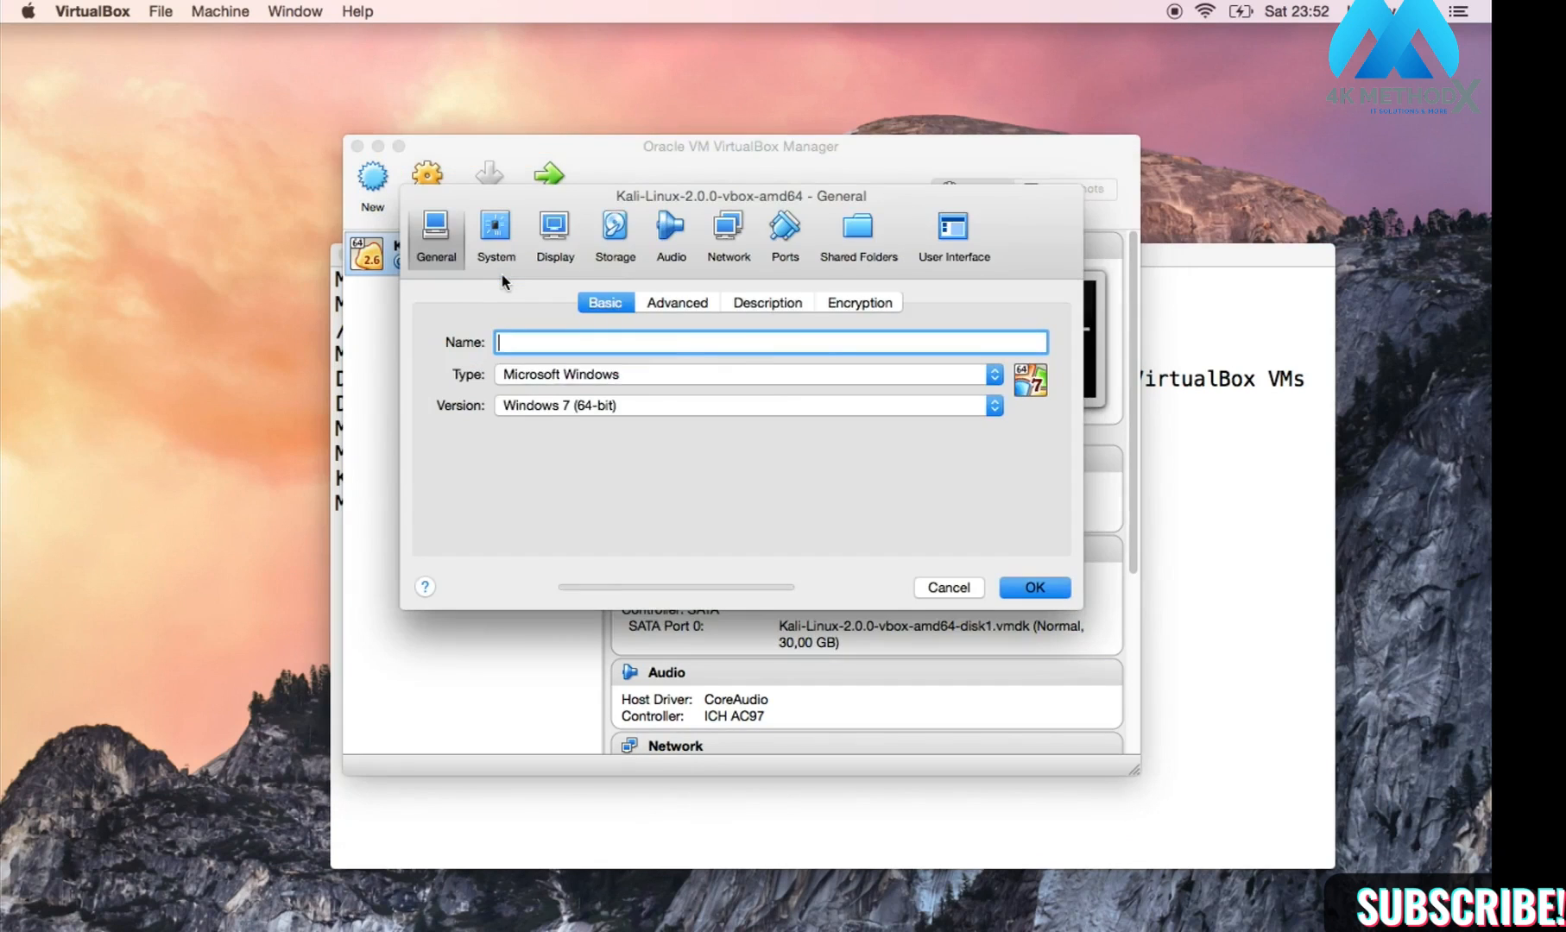
Step: Show System > Processor: 1 CPU, 100% execution cap, PAE/NX enabled
left_click(500, 252)
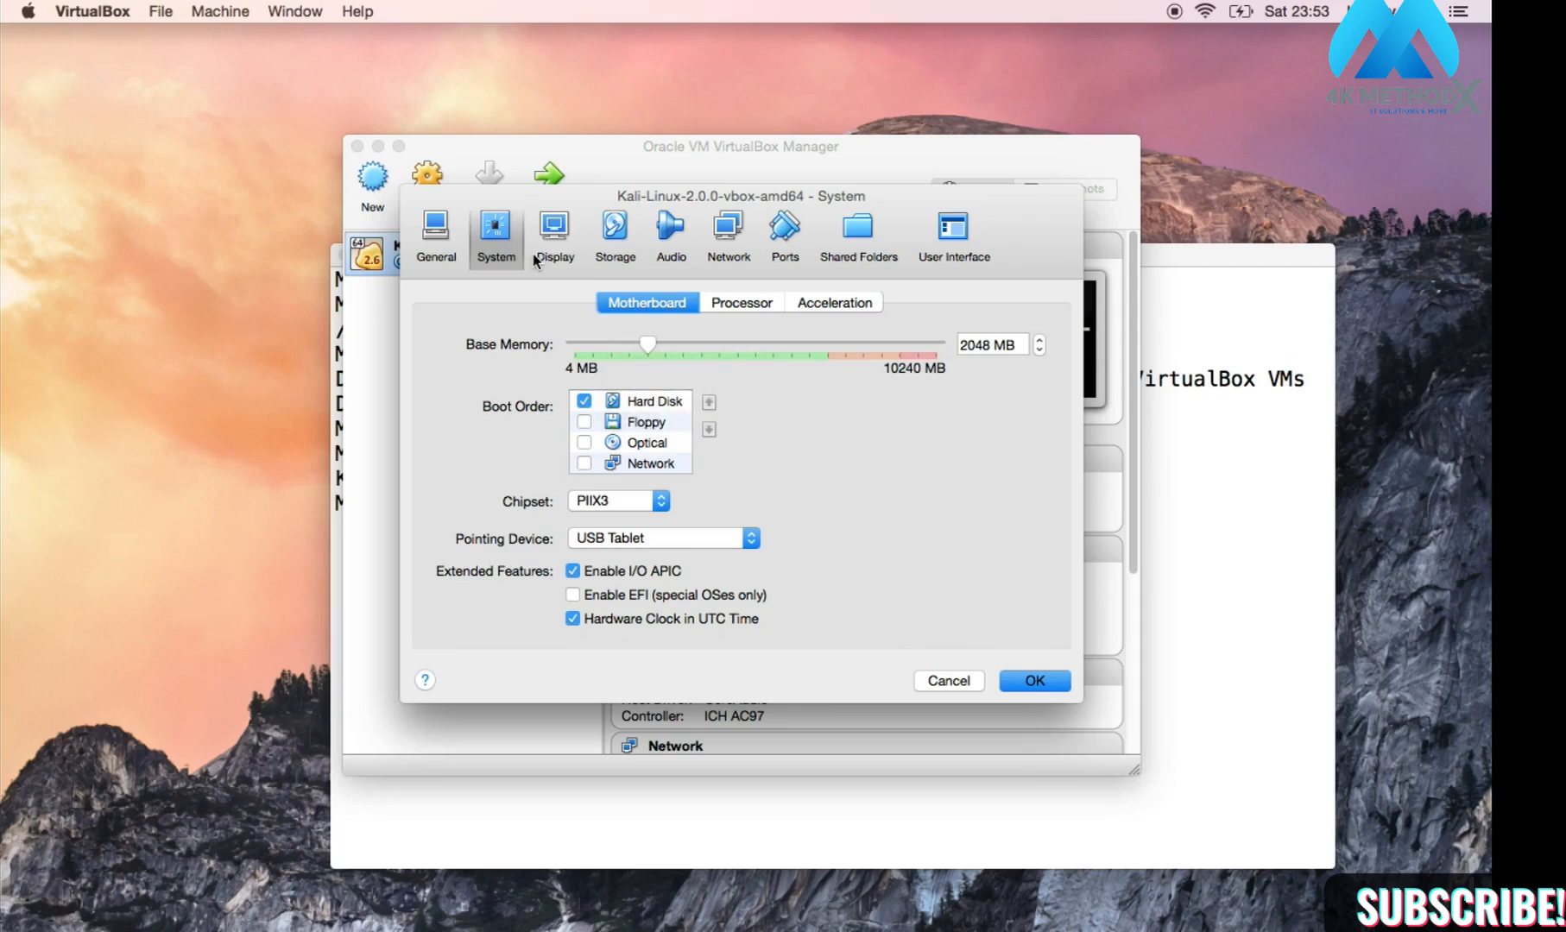
left_click(752, 307)
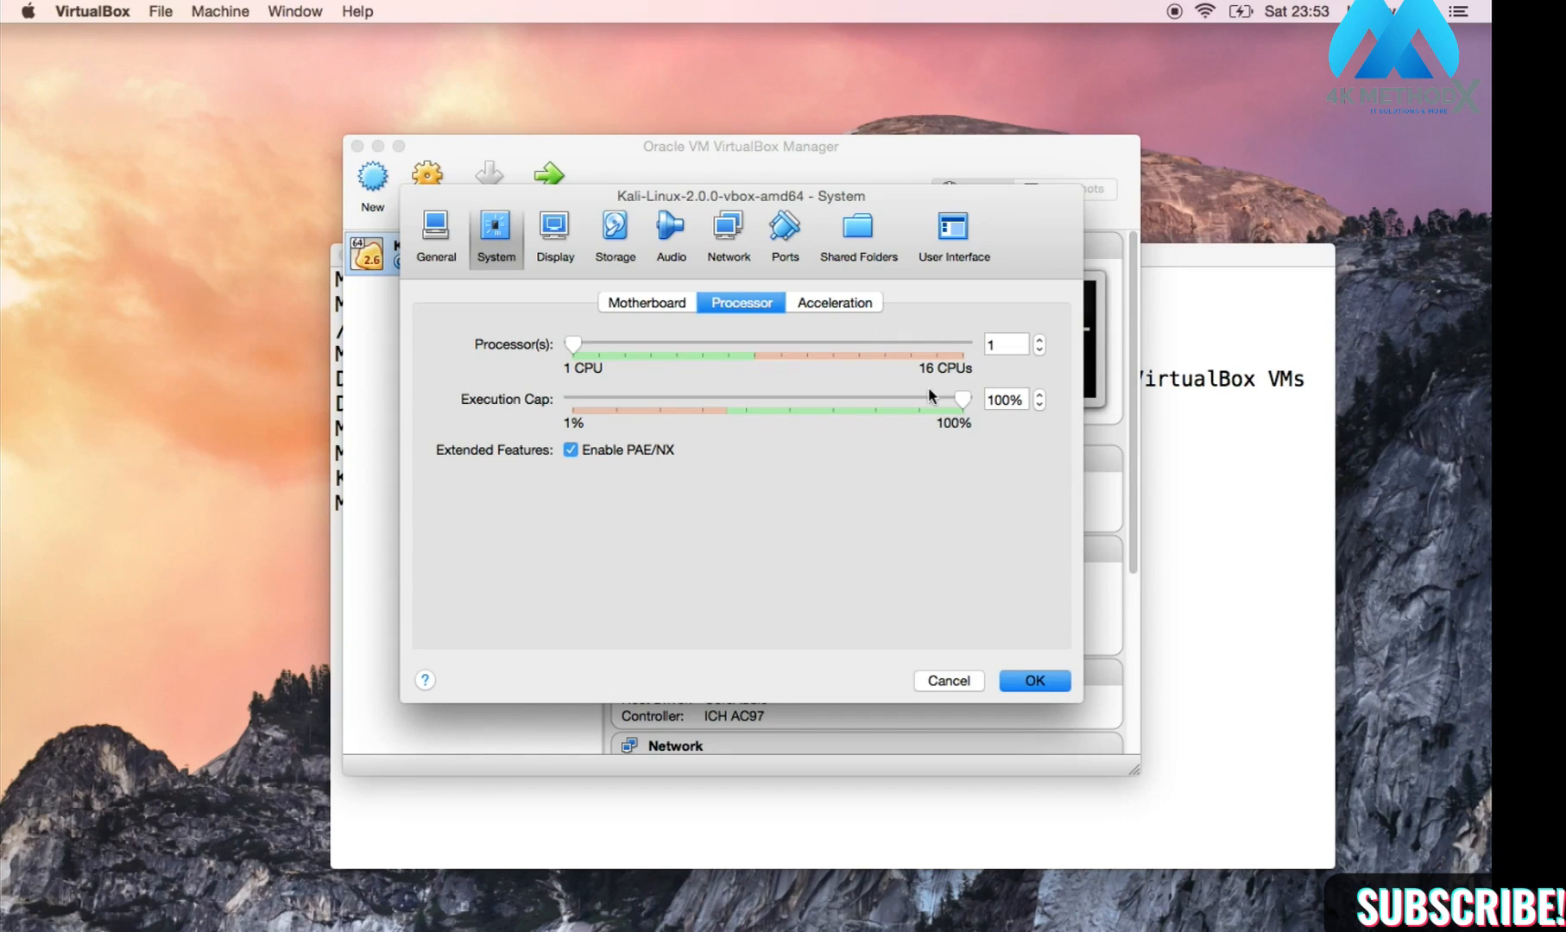
Step: Review the Acceleration, Motherboard and General settings, then confirm with OK
mouse_move(929, 396)
left_click(822, 307)
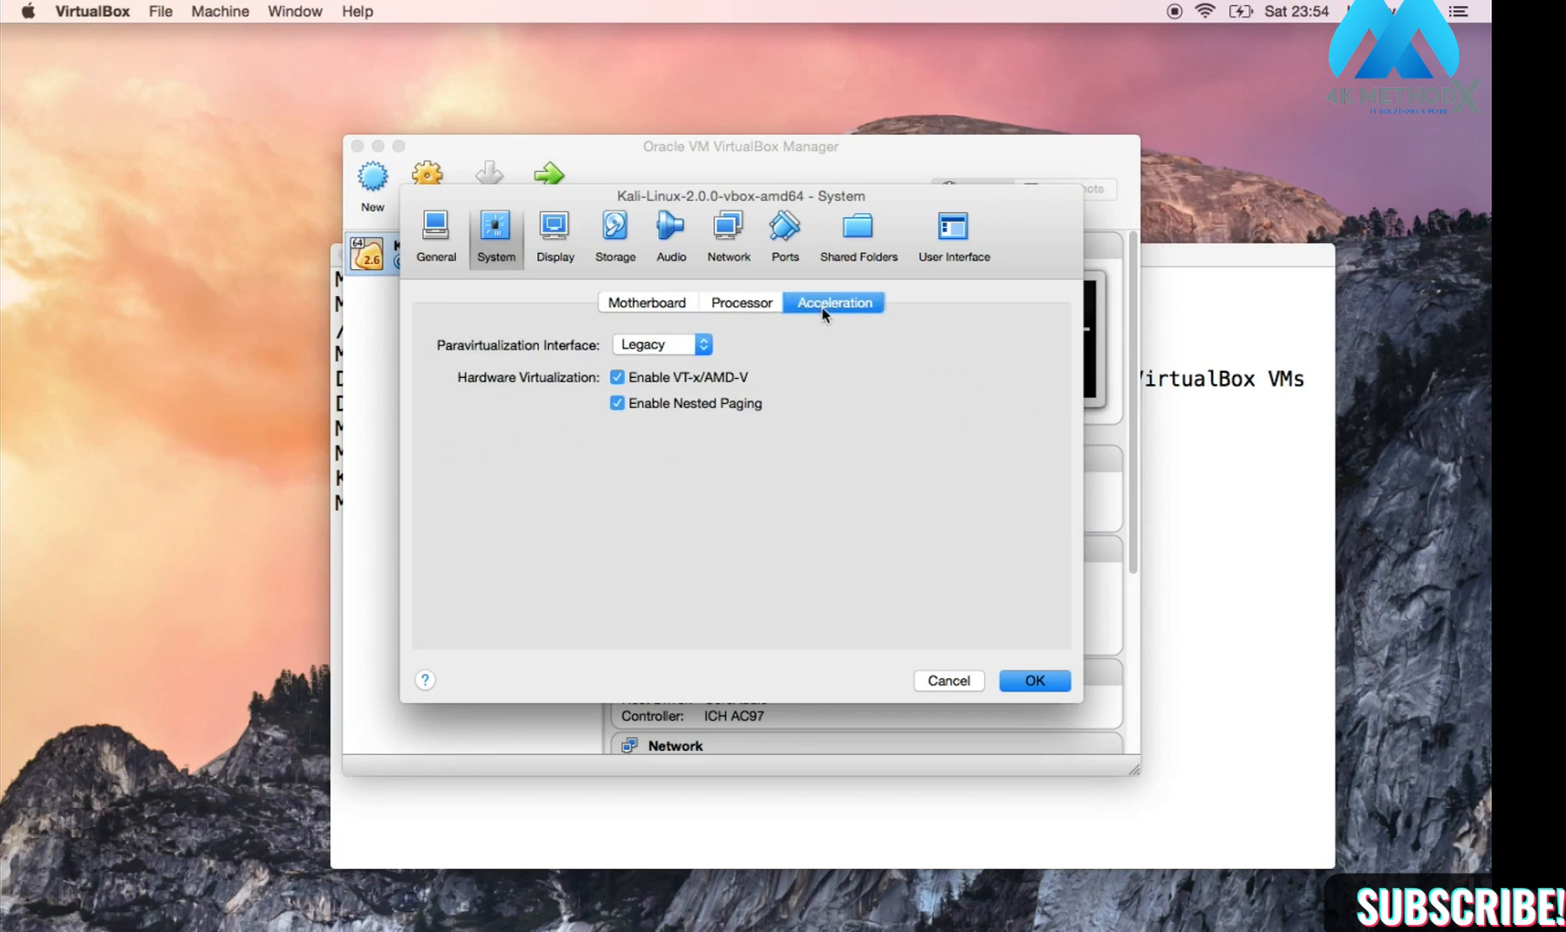
left_click(661, 305)
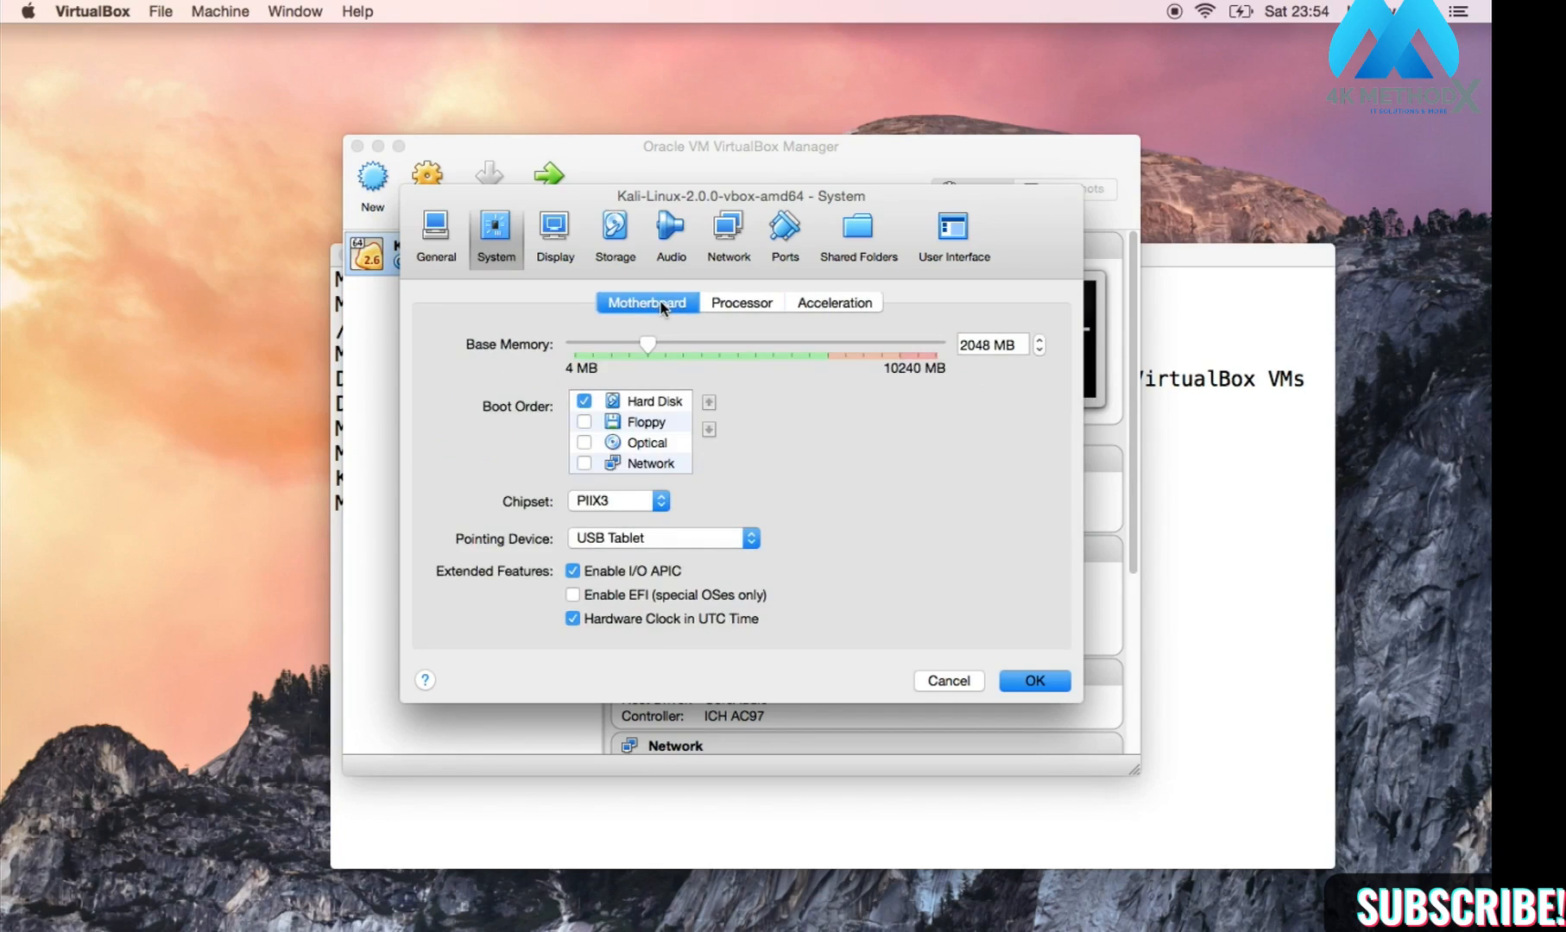
left_click(430, 251)
left_click(498, 232)
left_click(1008, 682)
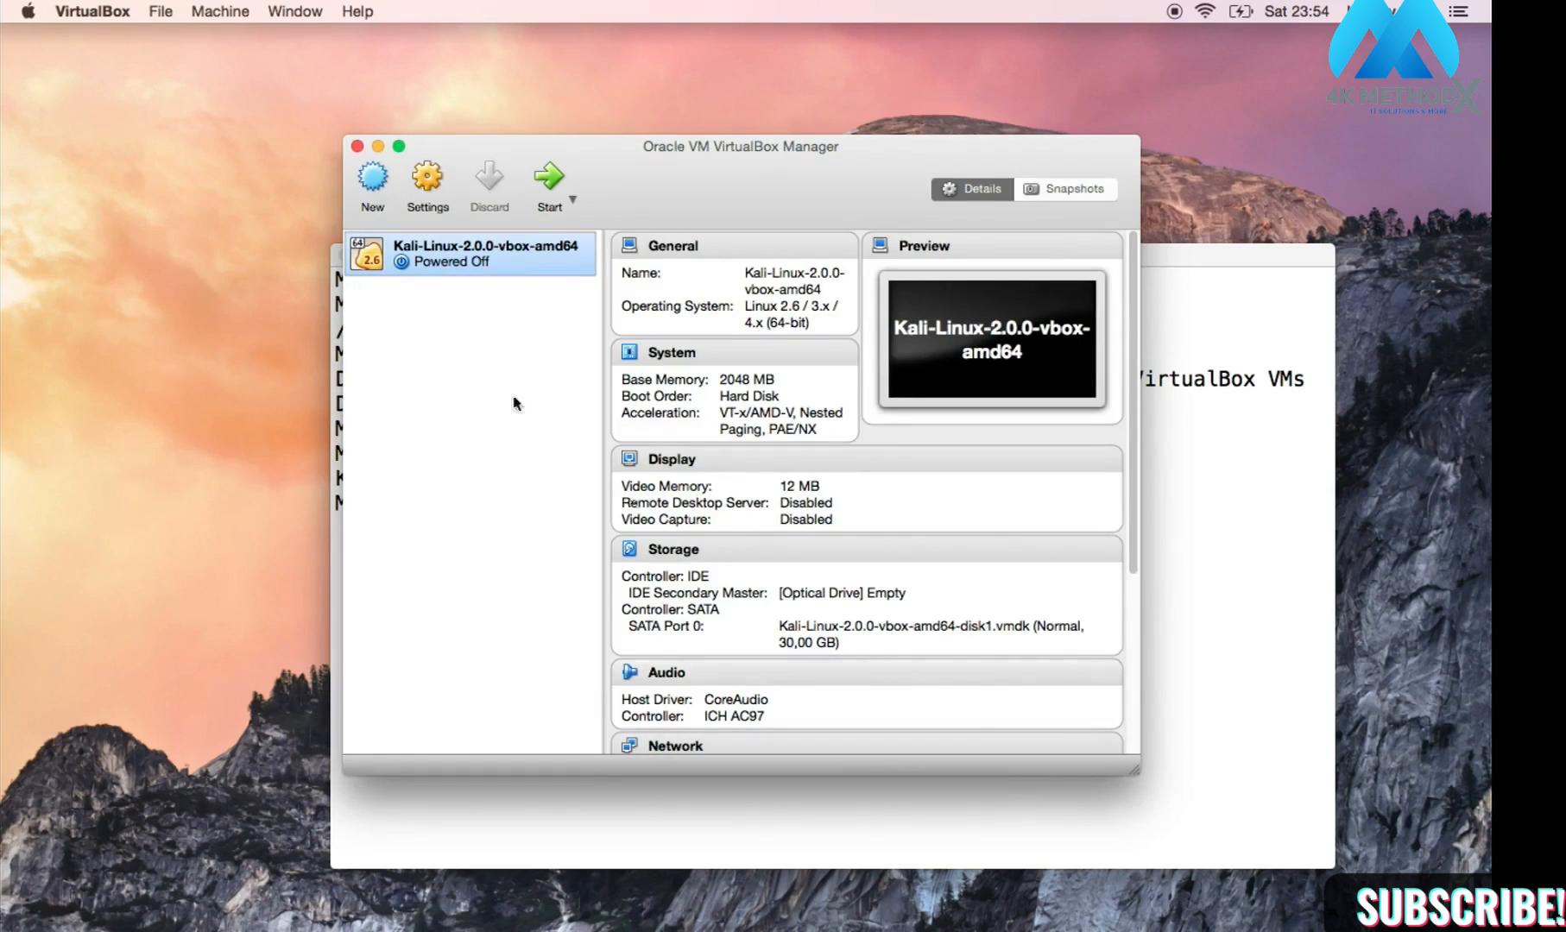
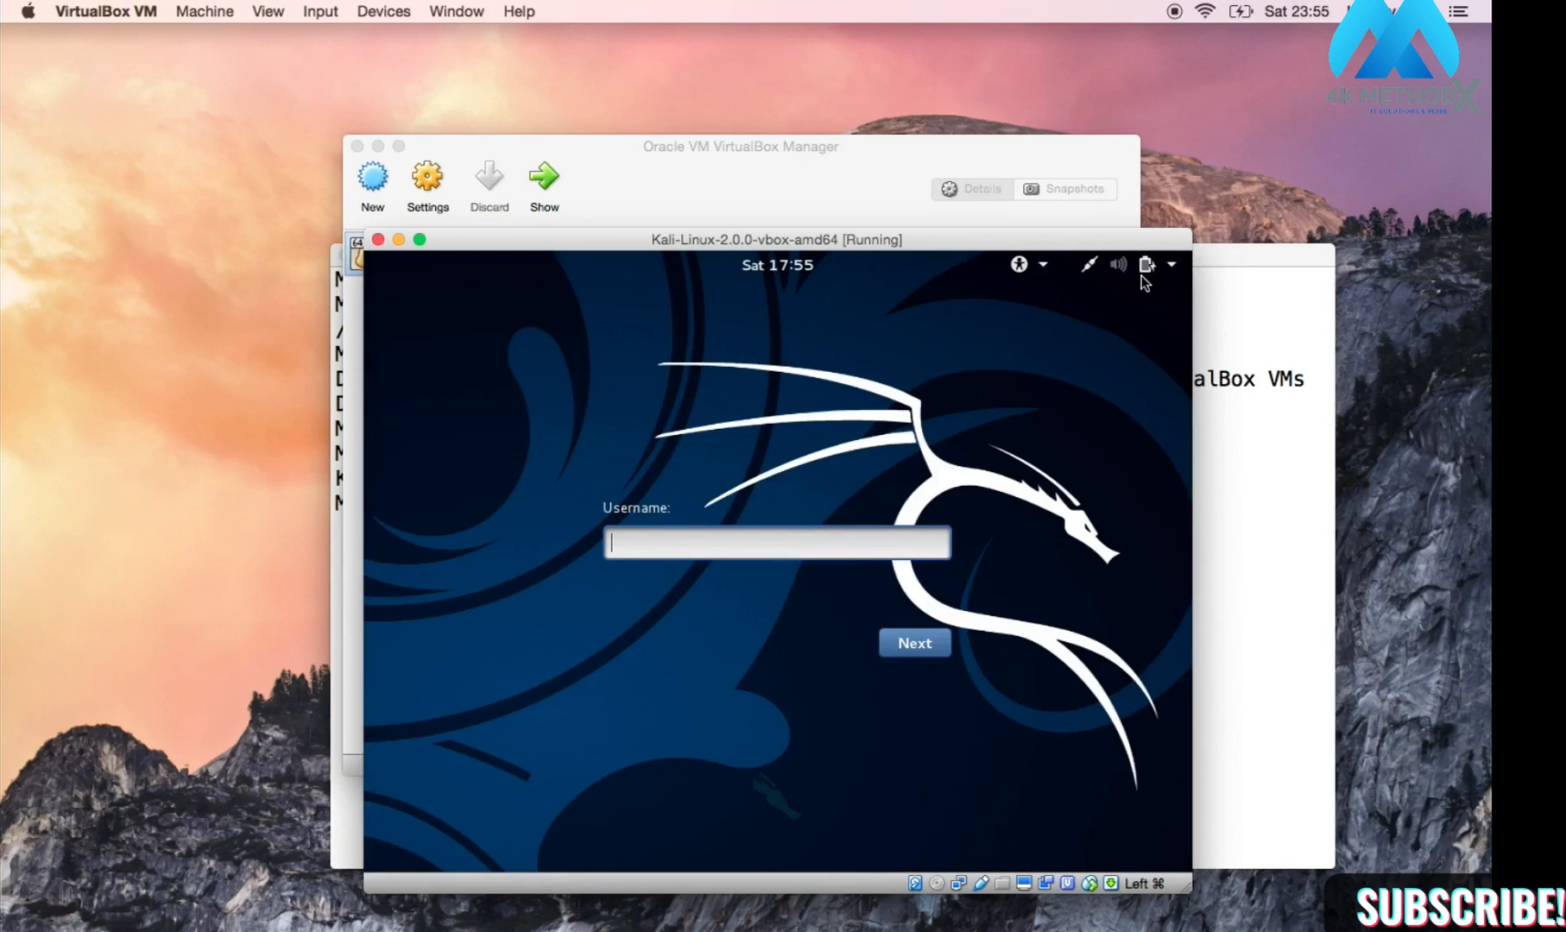
Step: Sign in to Kali with username root and the root password
type("root")
key("Return")
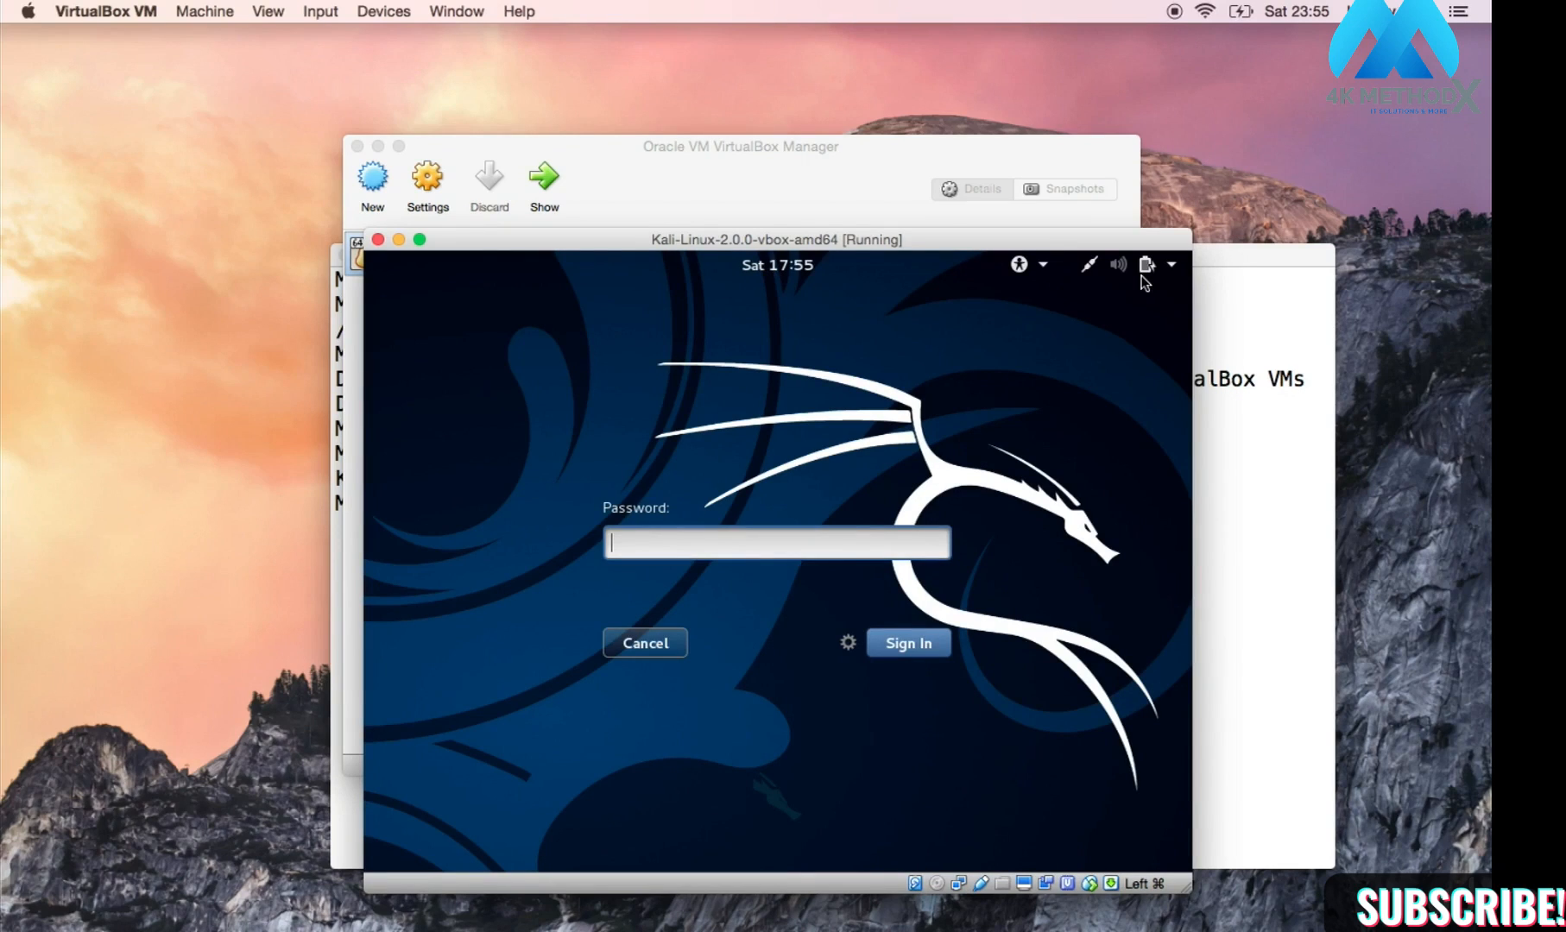
type("toor")
key("Return")
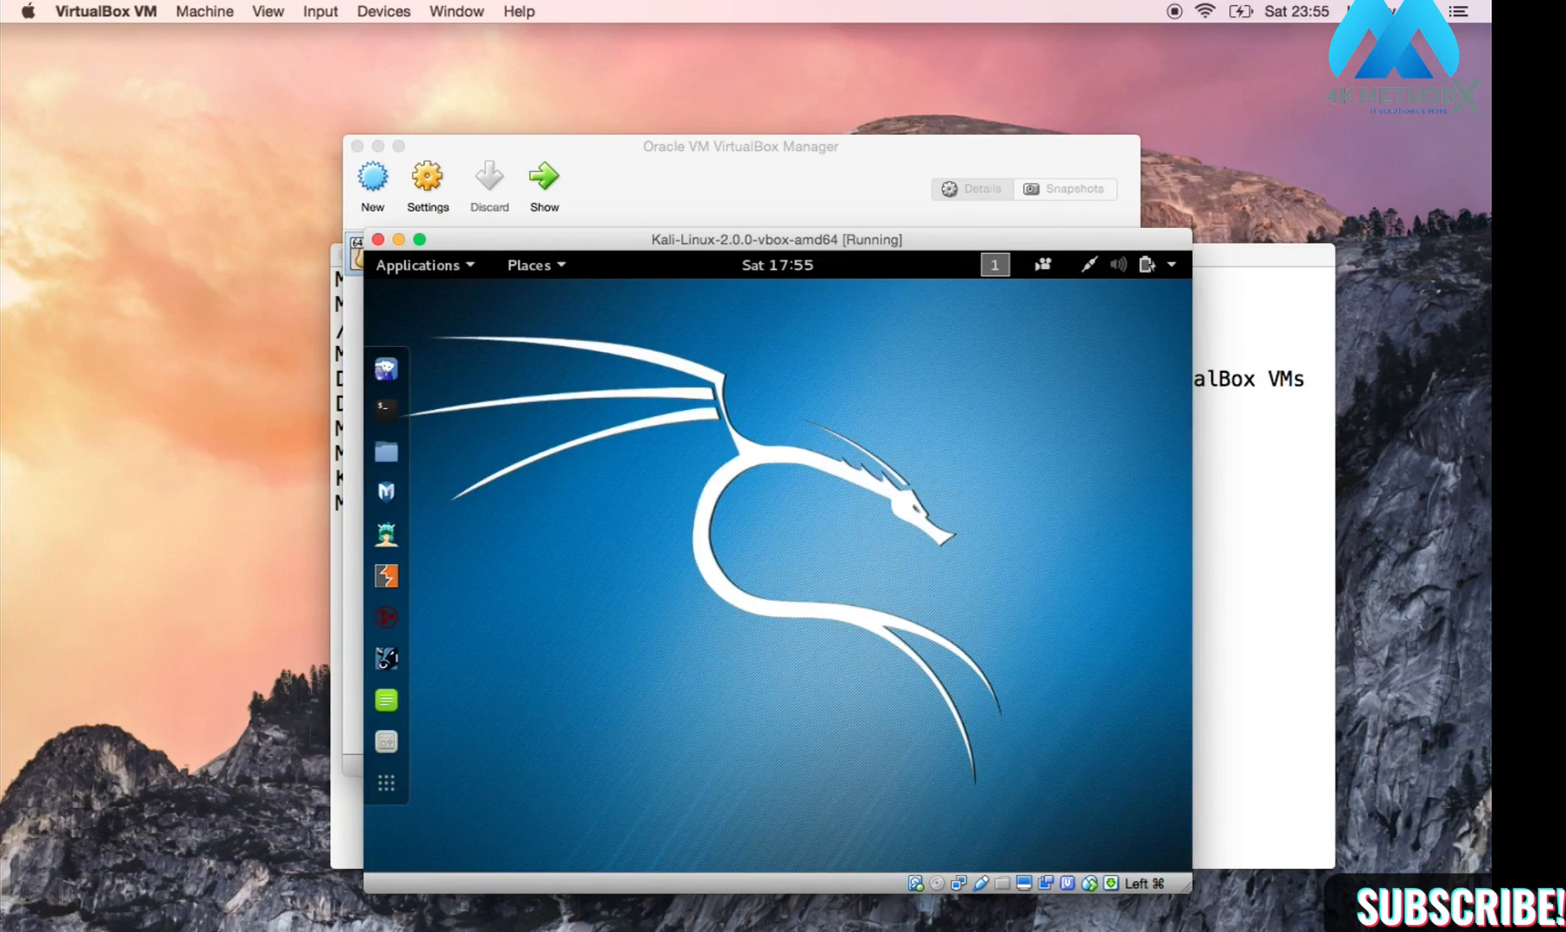
Step: Enter text at the macOS Terminal prompt, then minimize the Terminal window
left_click(1281, 591)
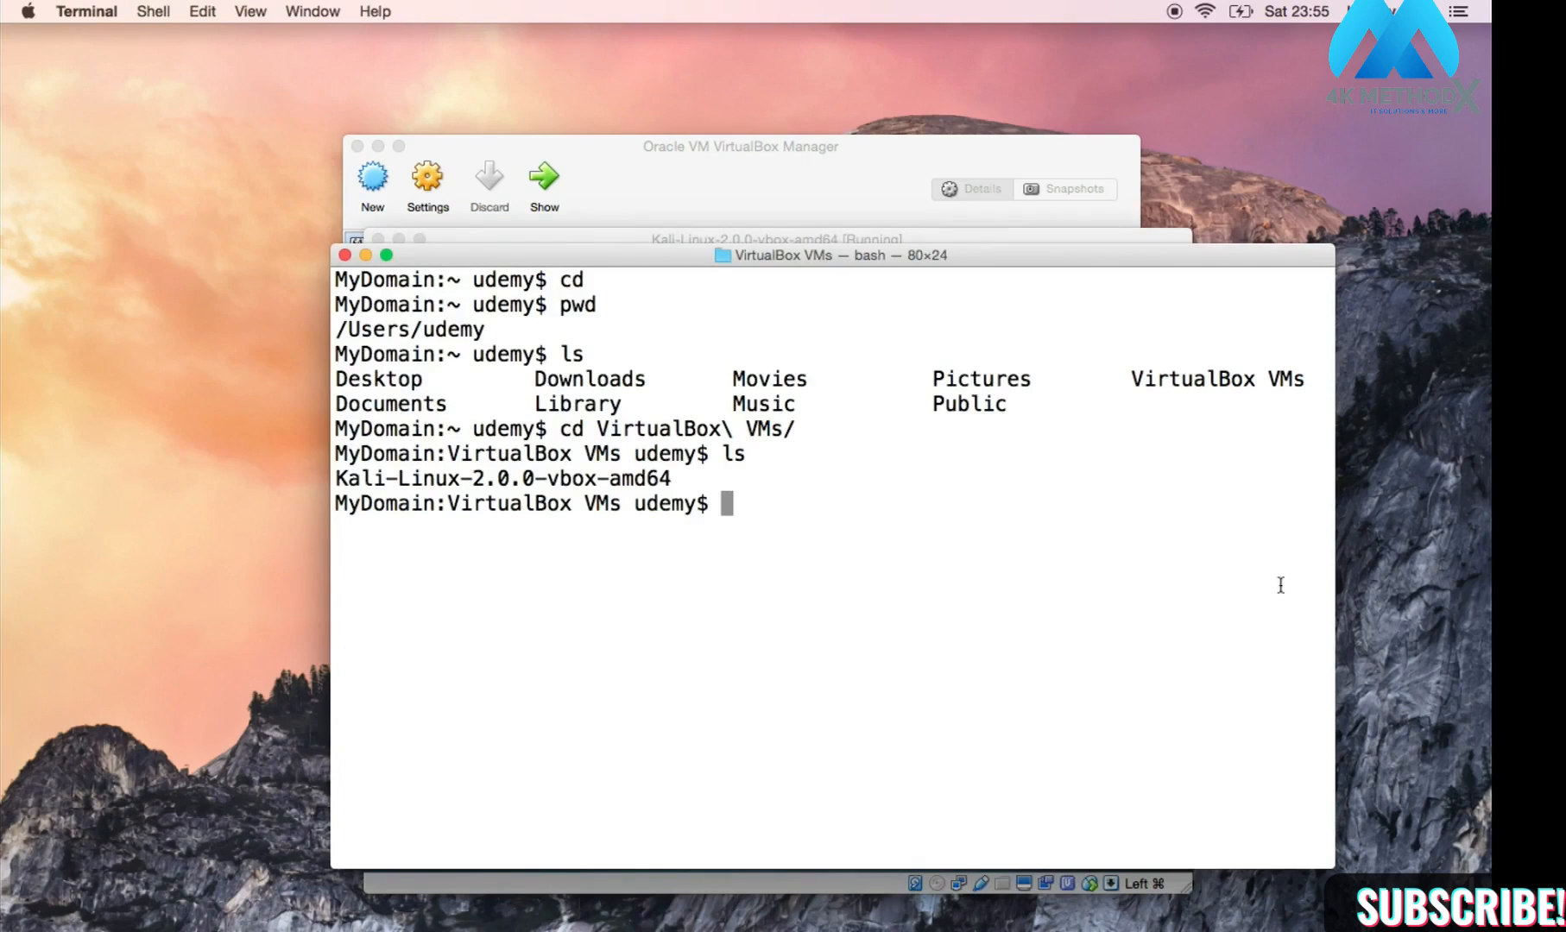
type("root")
key("BackSpace")
key("BackSpace")
key("BackSpace")
key("BackSpace")
type("toor")
left_click(366, 256)
Step: Maximize the Kali VM window to full screen, toggling it smaller and back once
left_click(556, 470)
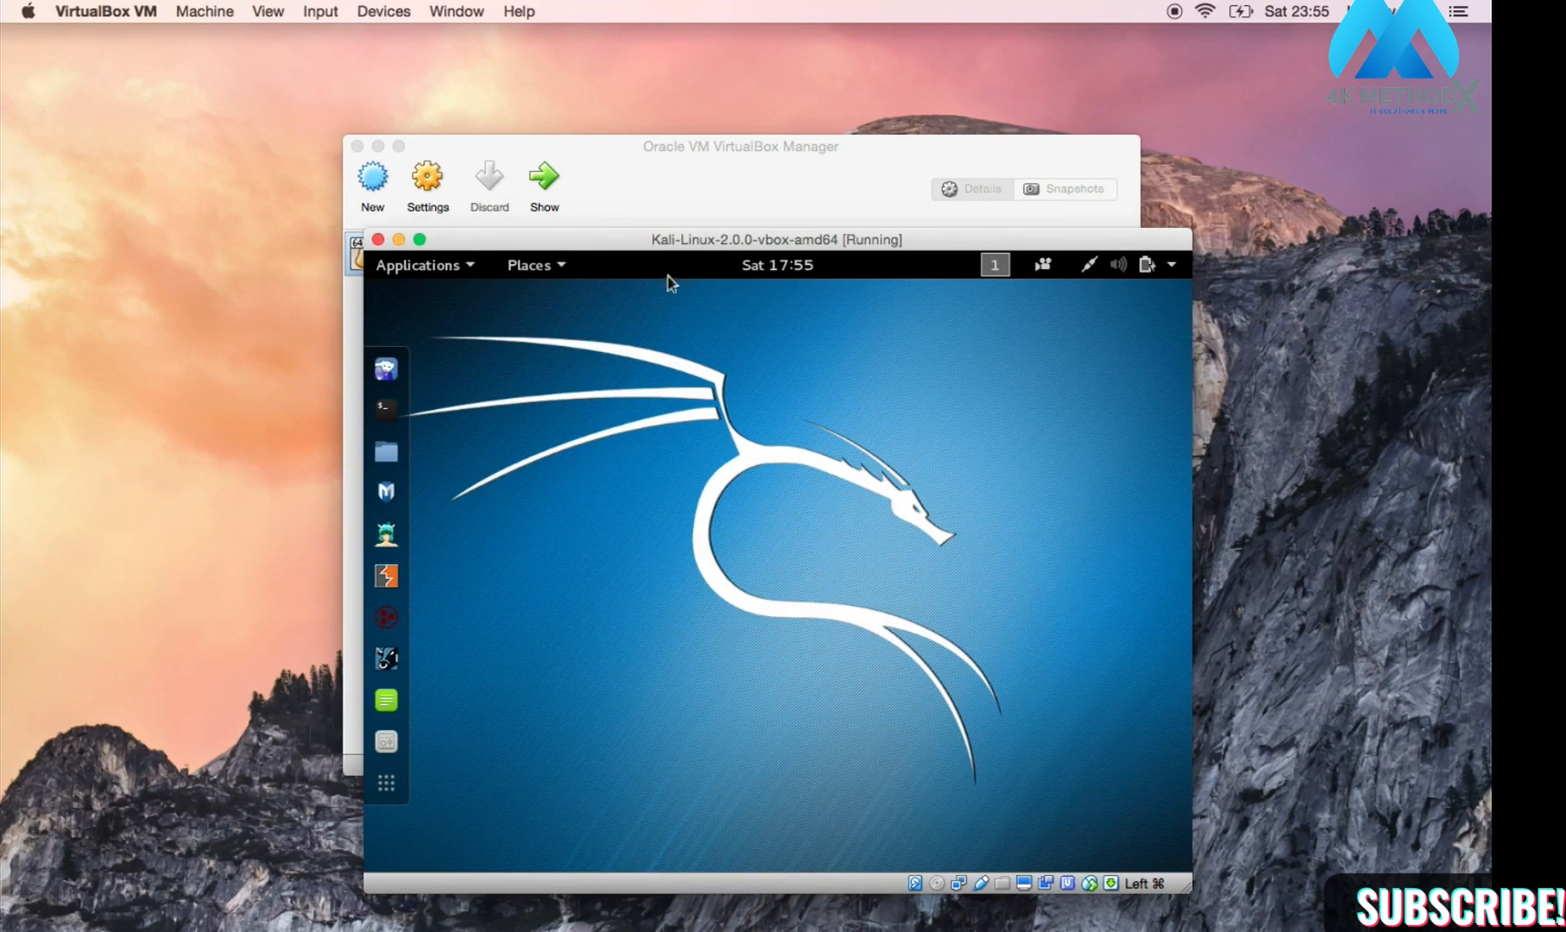
double_click(698, 244)
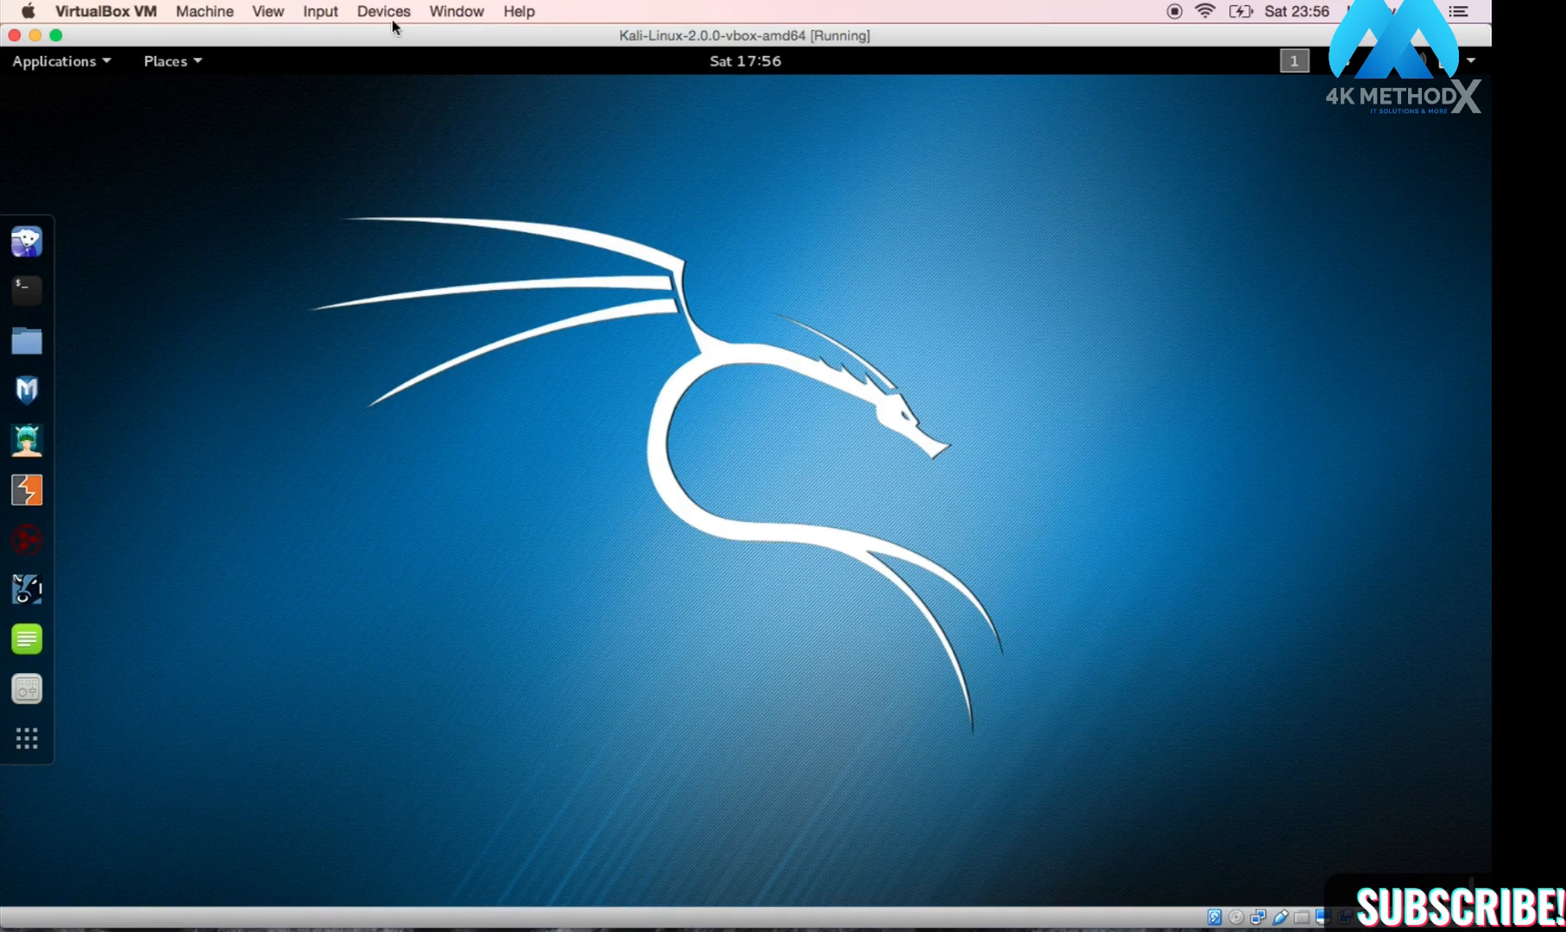
left_click(56, 35)
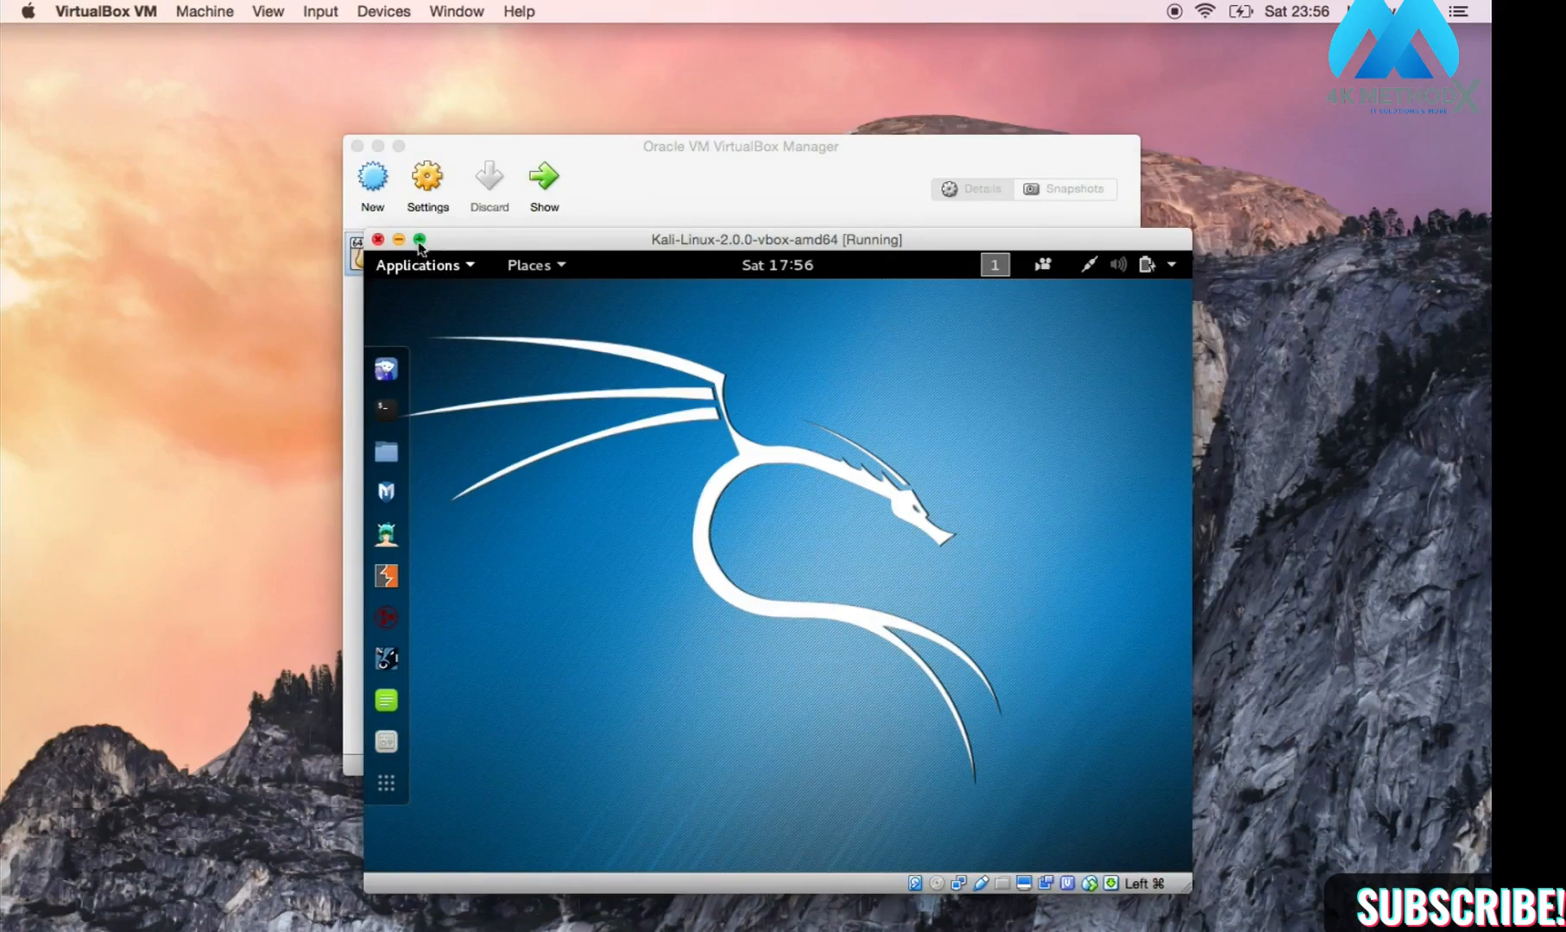
left_click(419, 240)
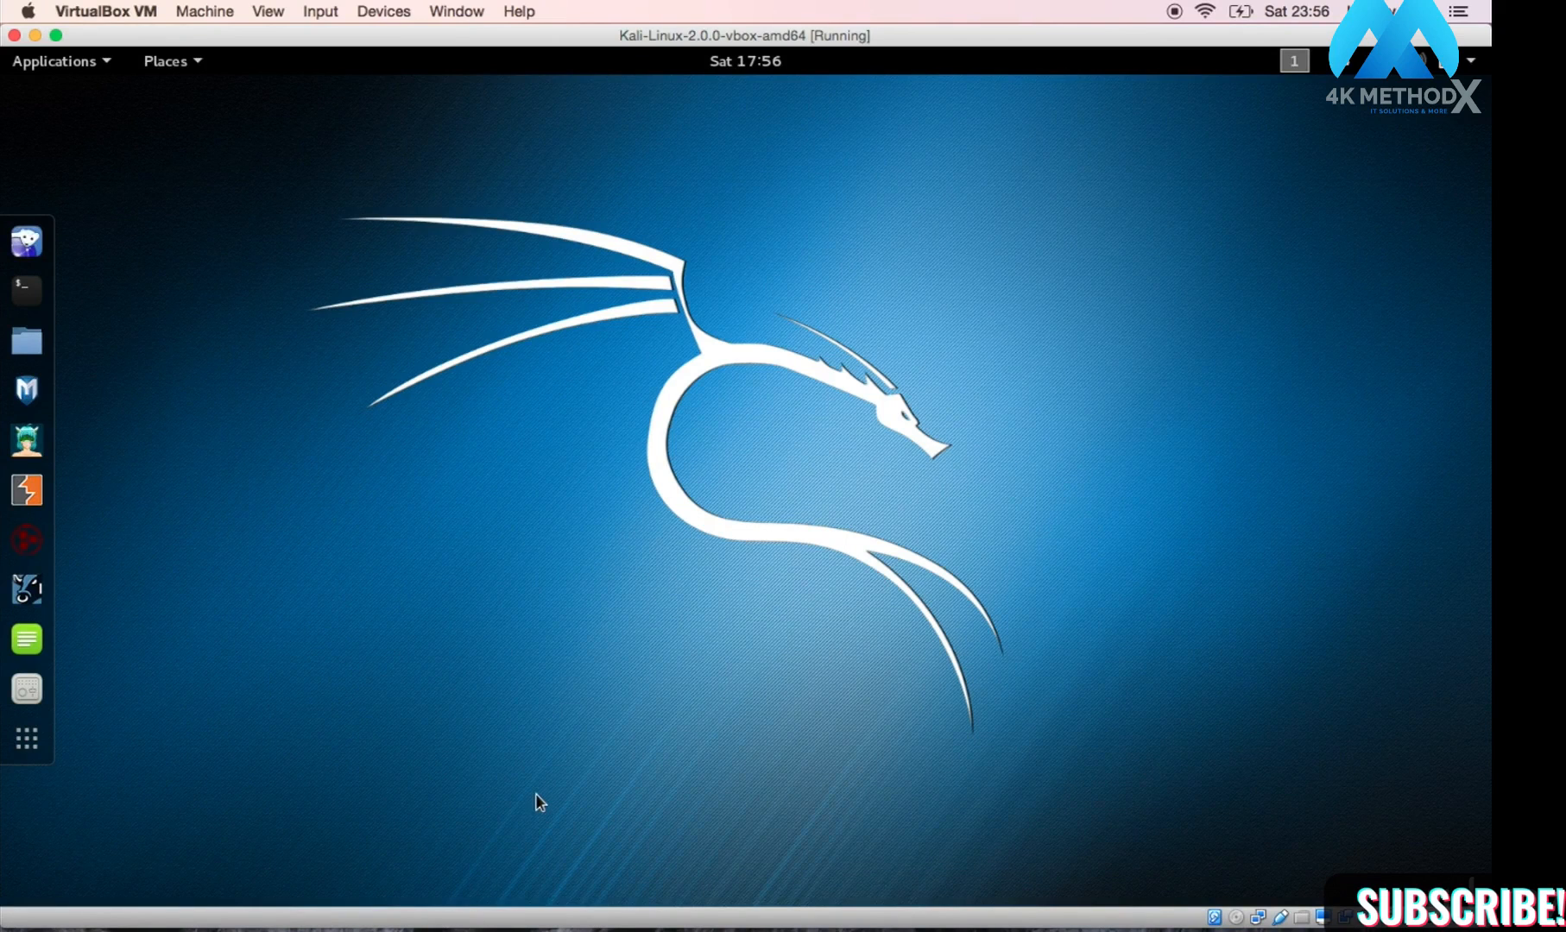
left_click(778, 43)
left_click_drag(778, 38, 780, 14)
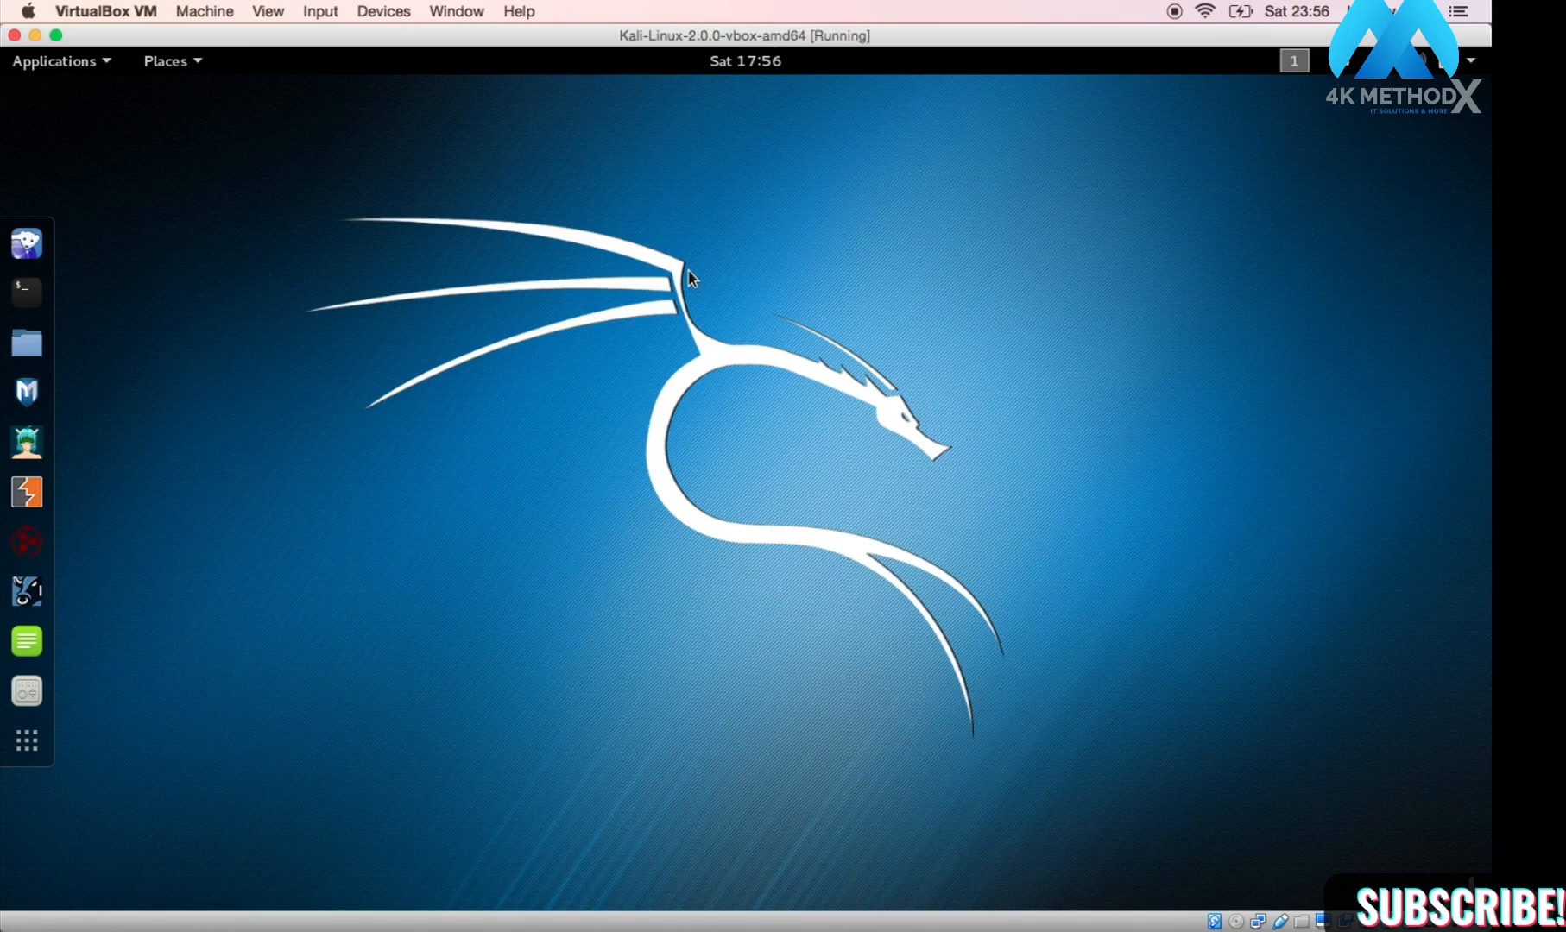
Step: Open a Kali terminal and ping google.com, stopping at 8 replies with 0% loss
left_click(29, 295)
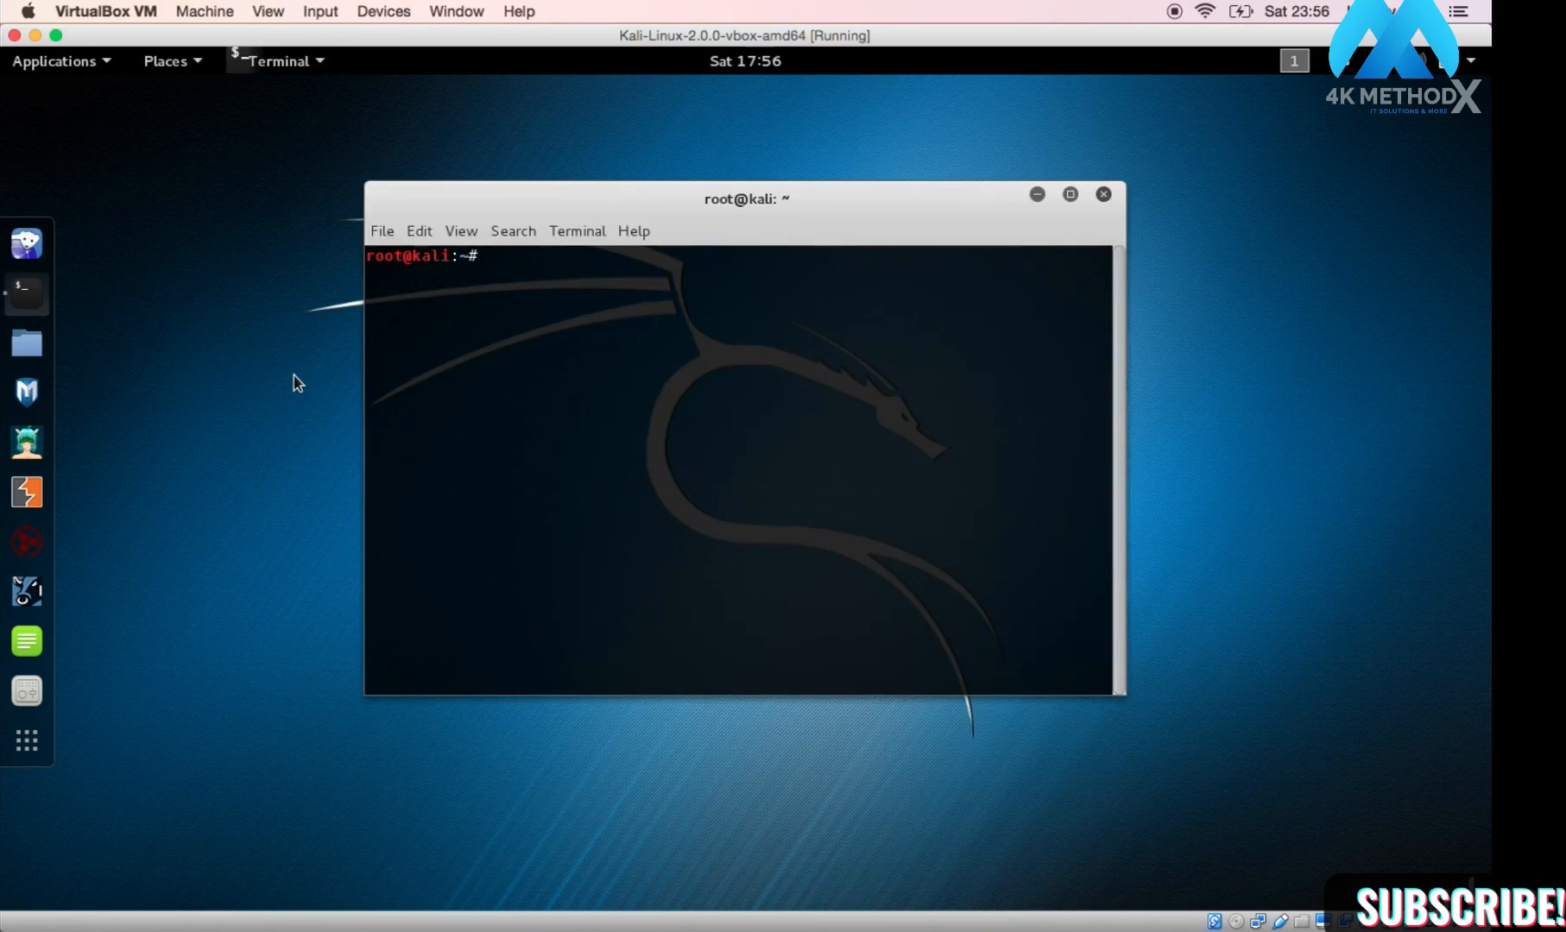
type("ping google.com")
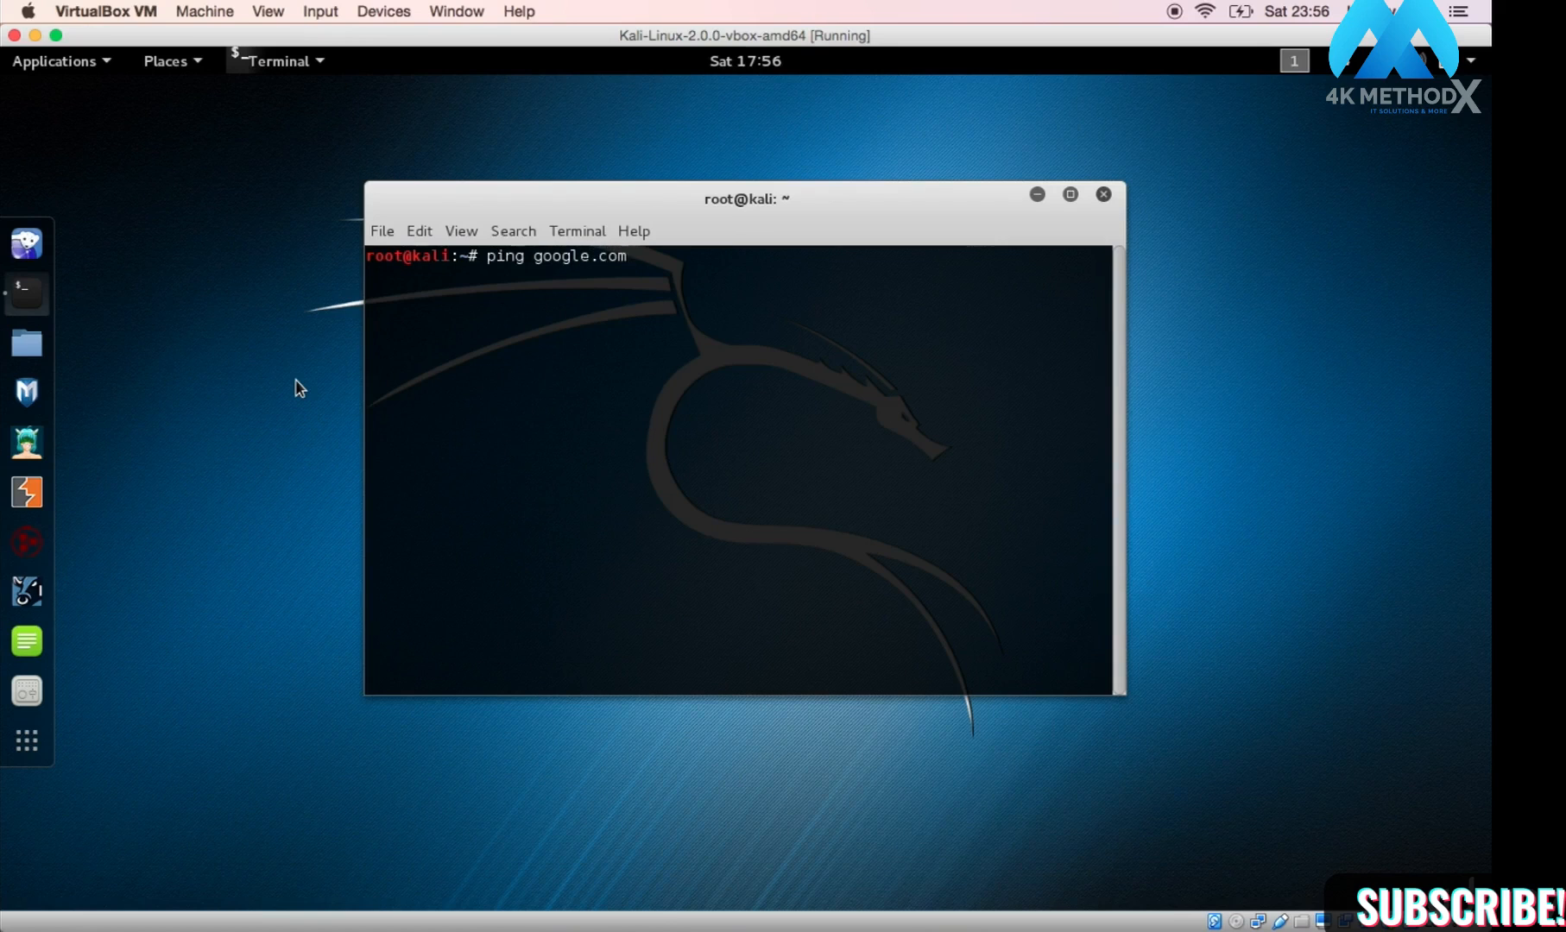
key("Return")
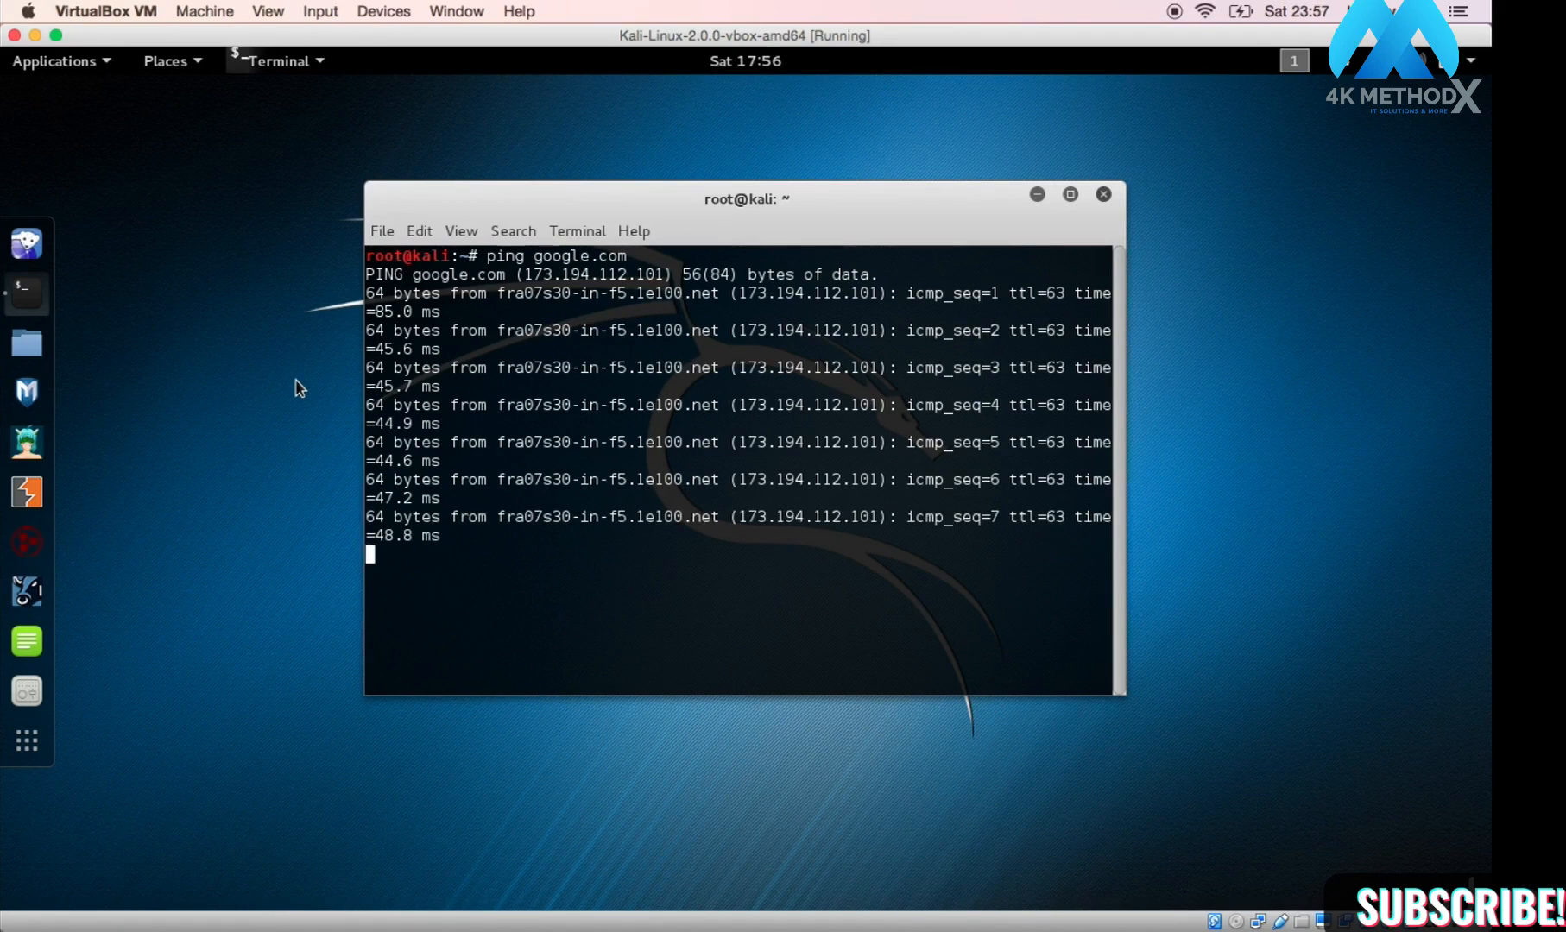
key("ctrl+c")
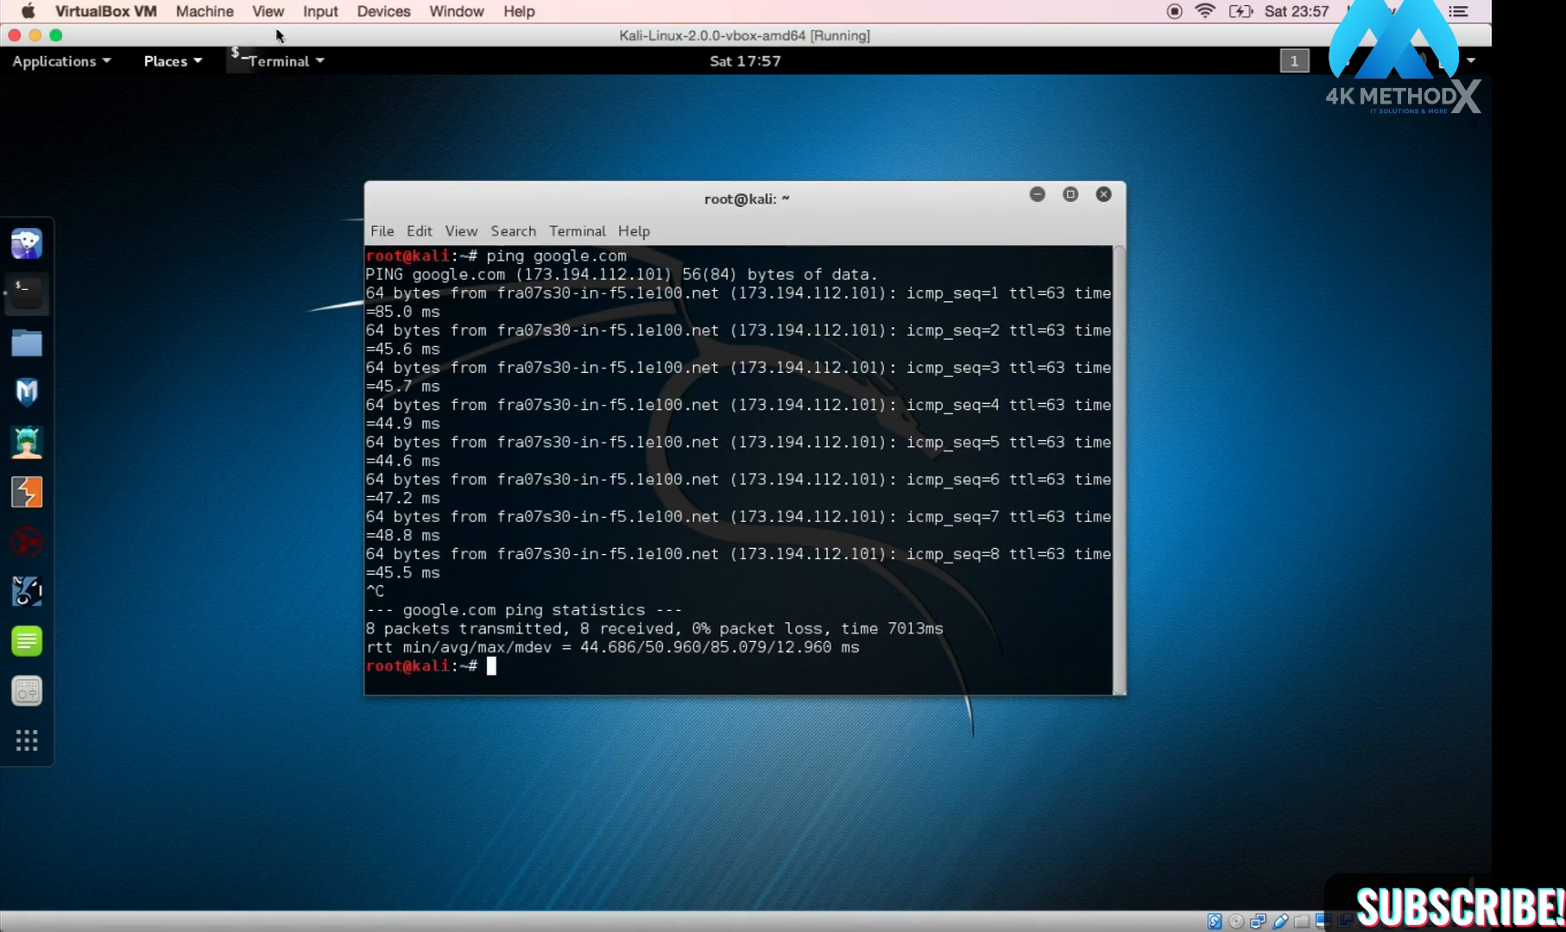
Step: Open Devices > Network > Network Settings from the VM menu bar
left_click(371, 13)
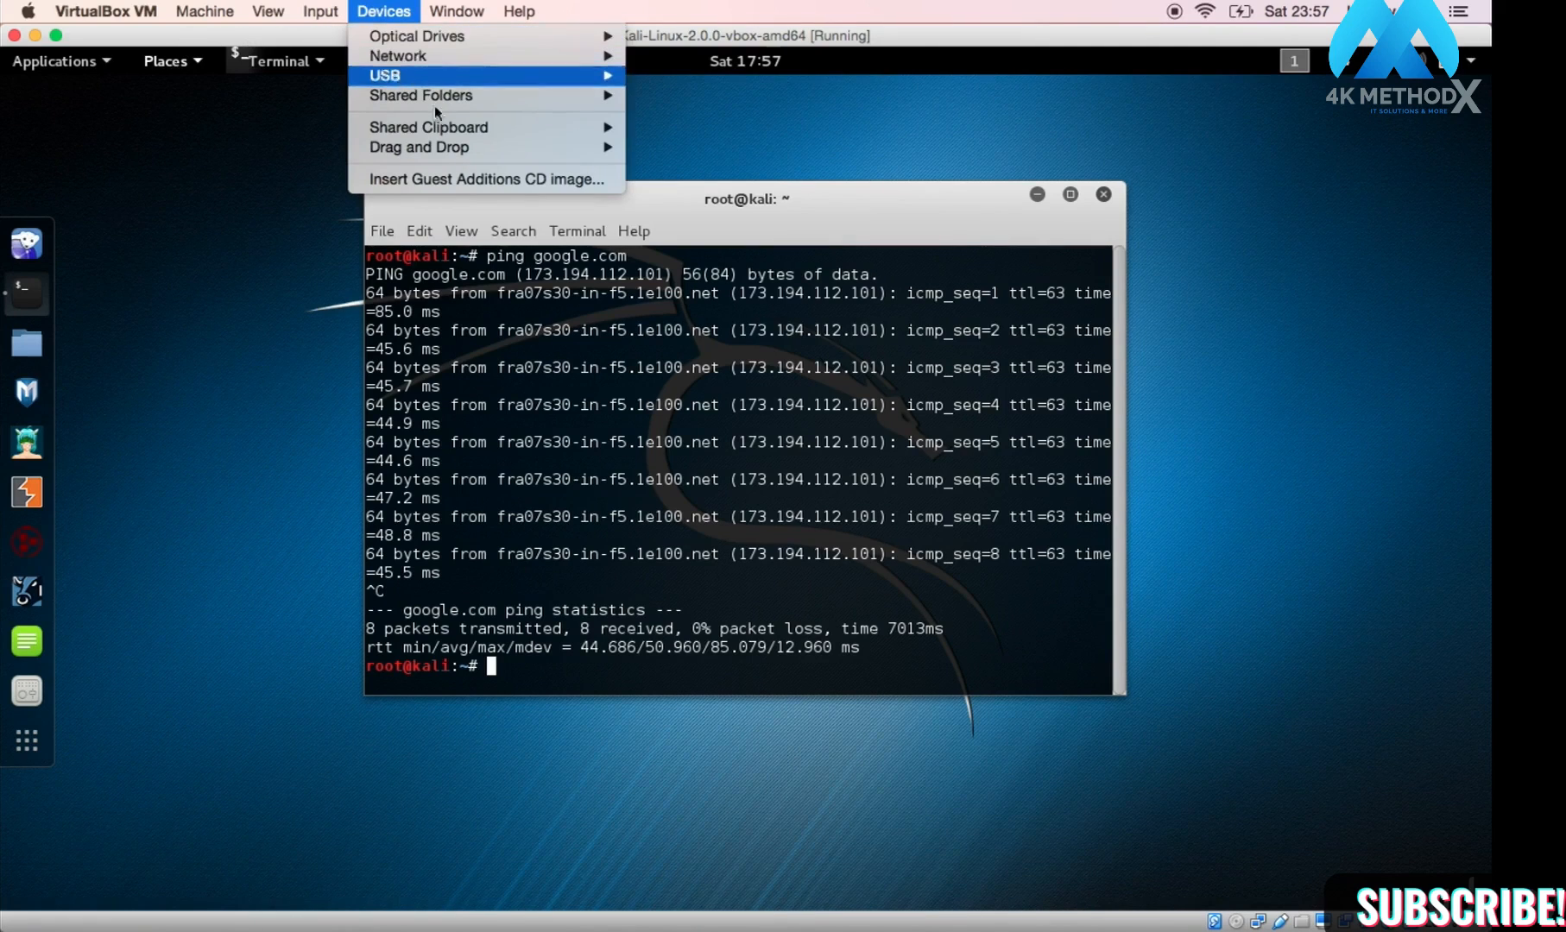
mouse_move(465, 151)
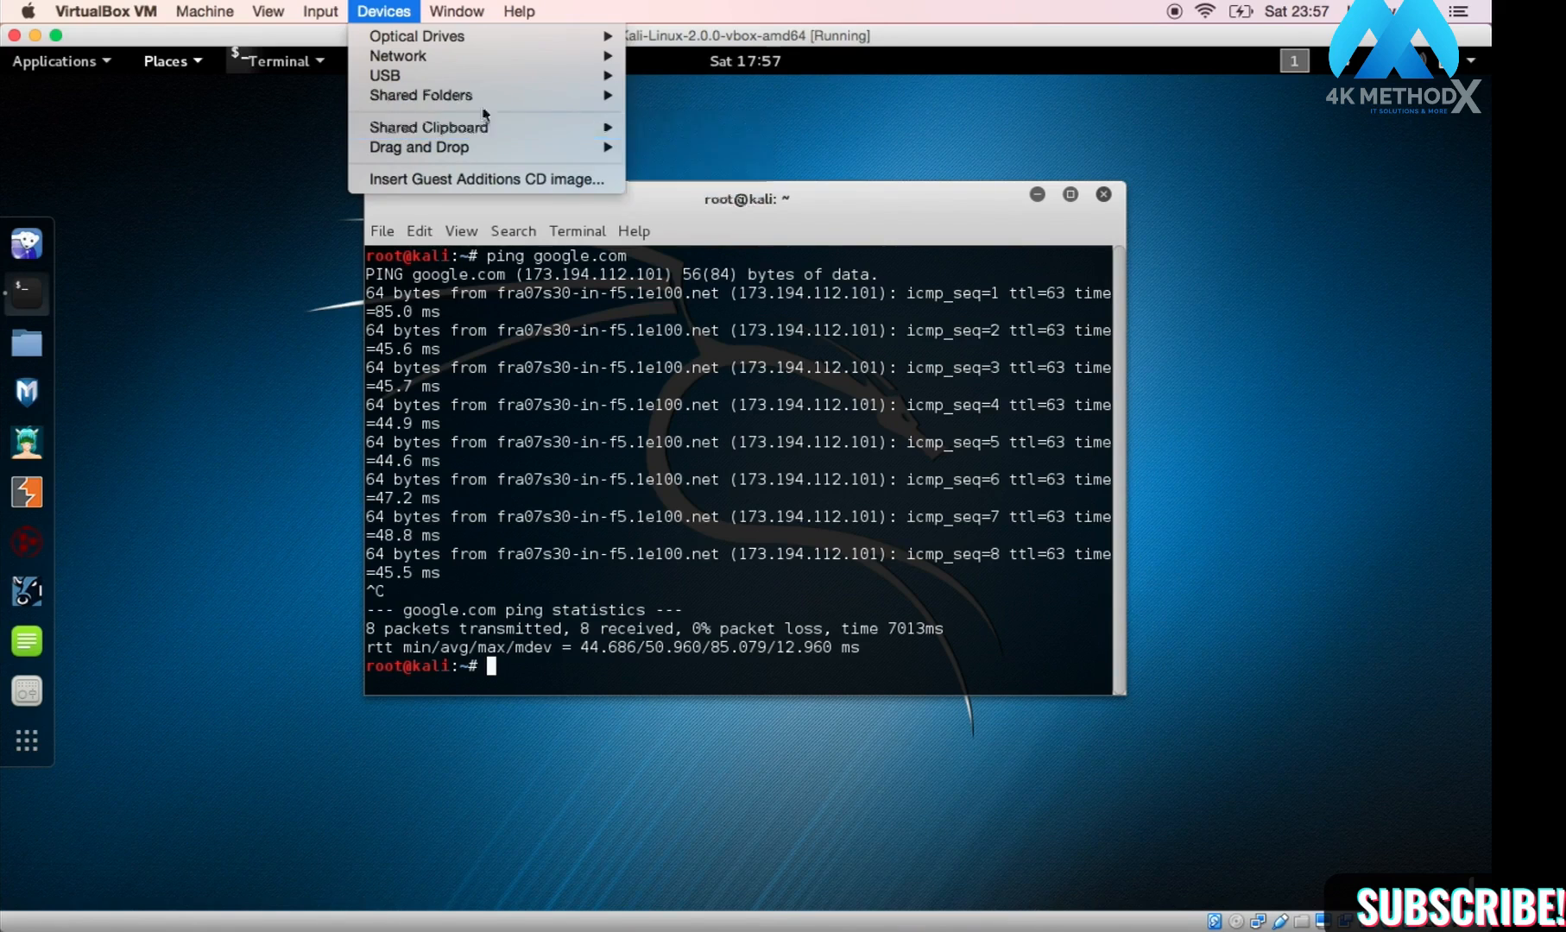
mouse_move(494, 63)
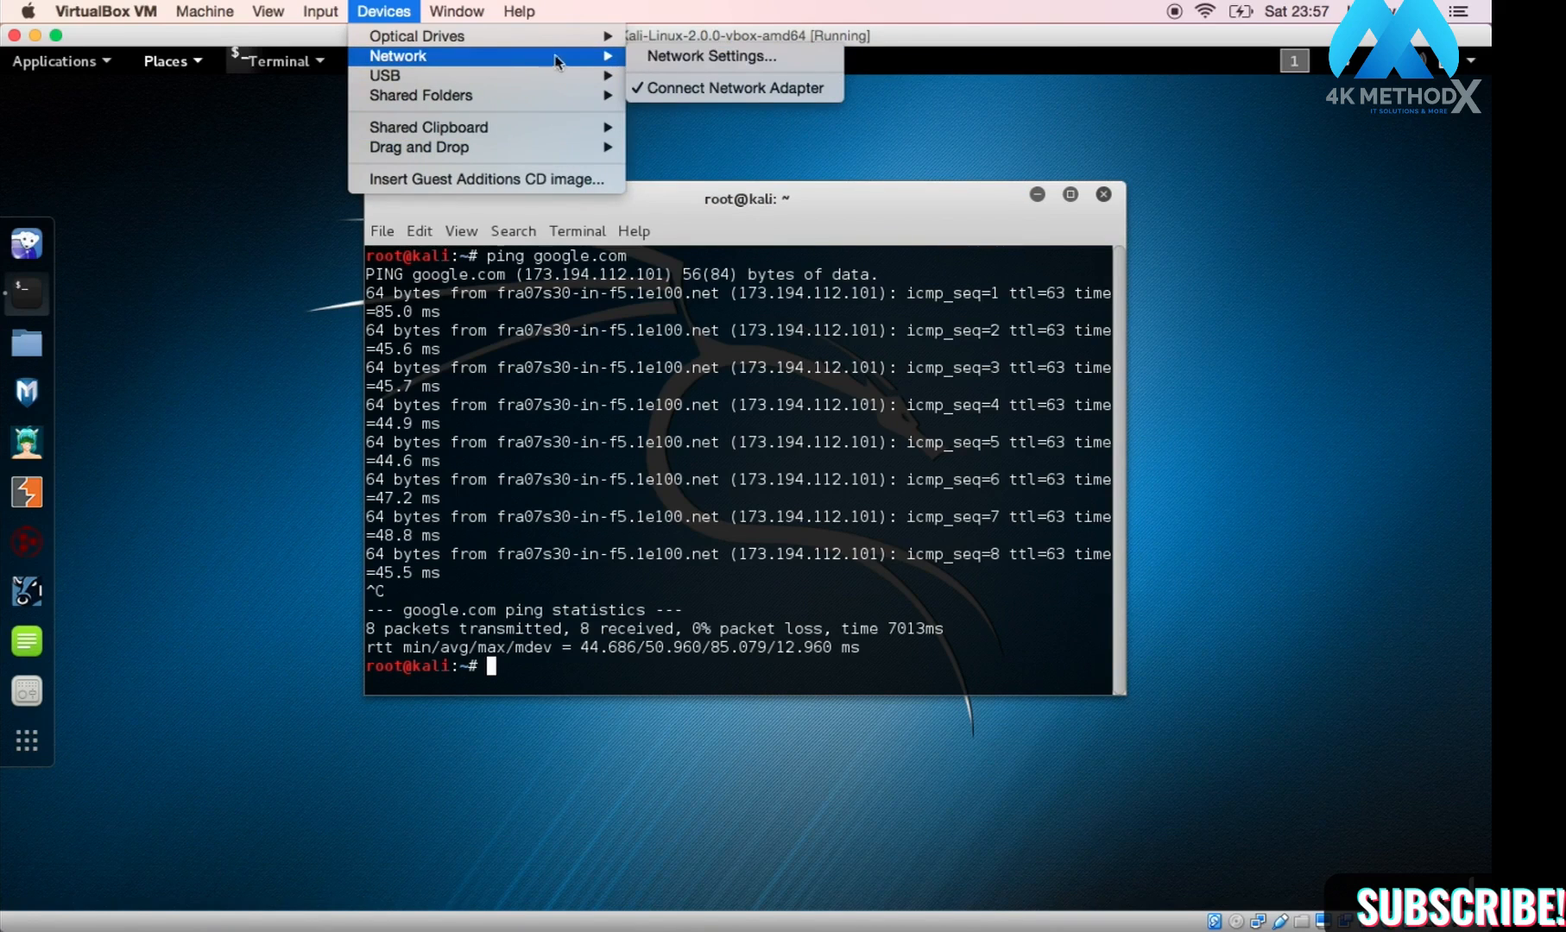
left_click(654, 59)
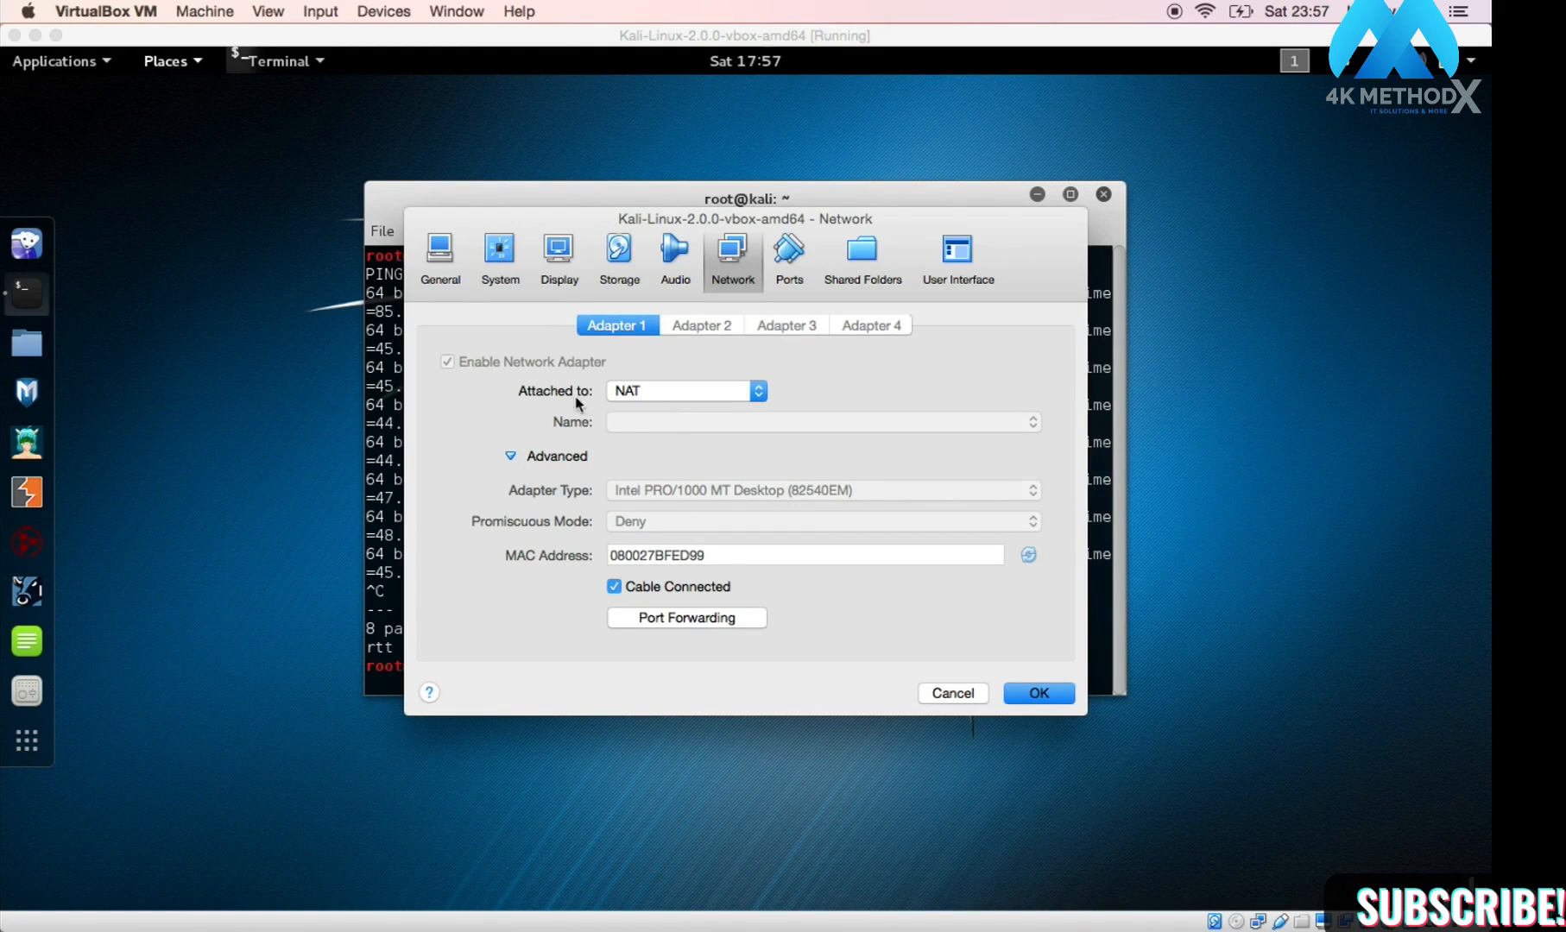
Step: Attach Adapter 1 to Bridged Adapter on en1: Wi-Fi (AirPort), then switch to the Safari space
left_click(683, 393)
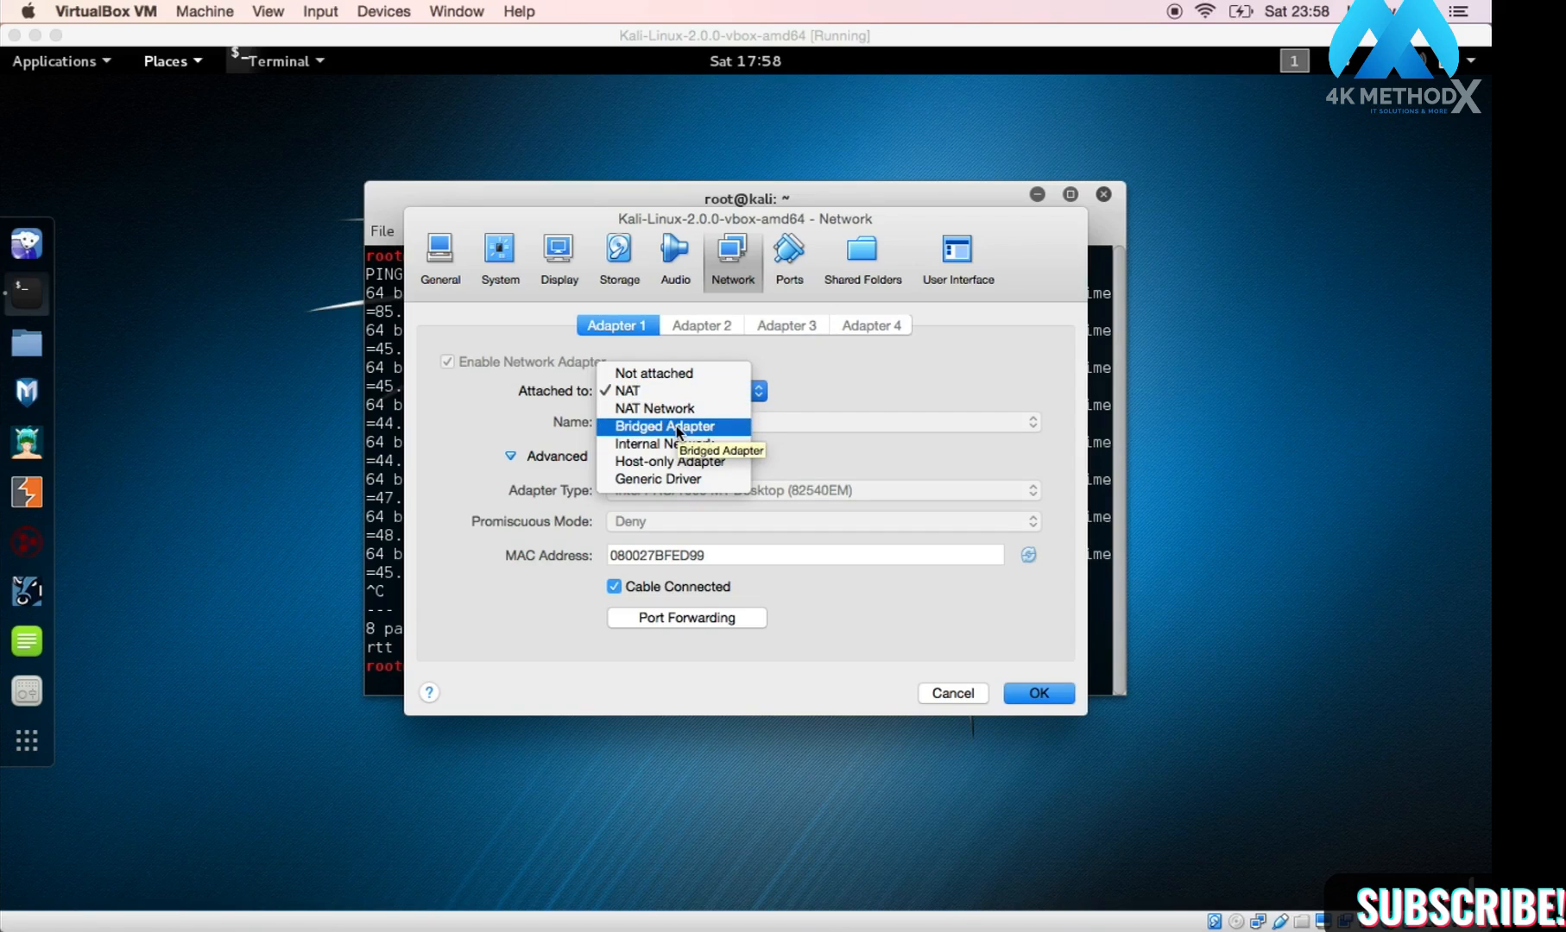
left_click(677, 428)
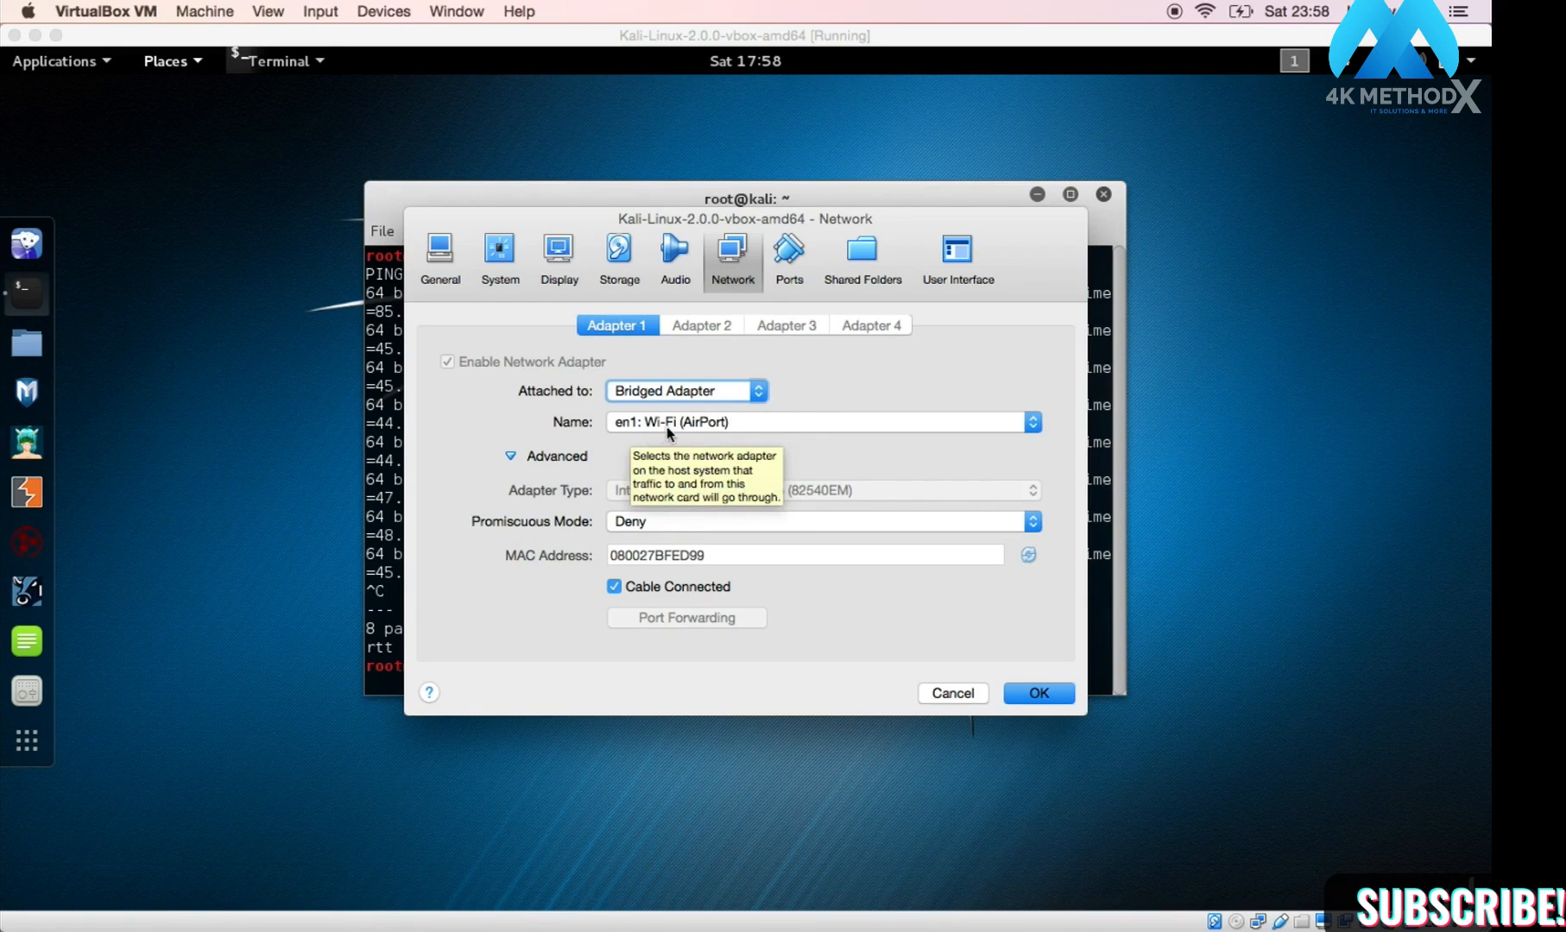
left_click(673, 425)
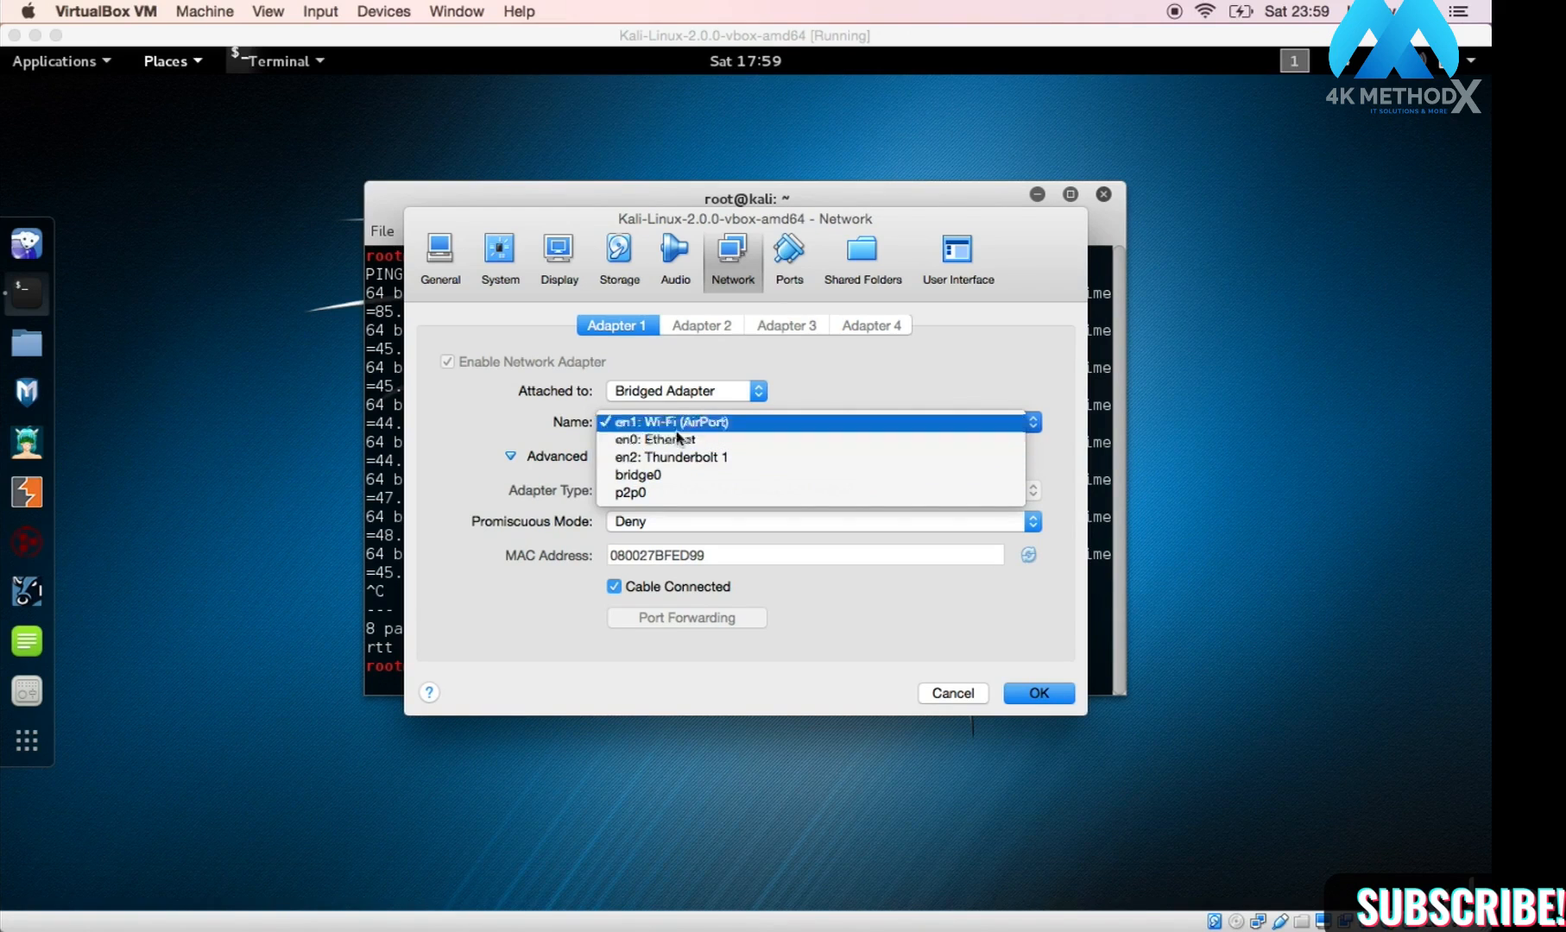
left_click(826, 367)
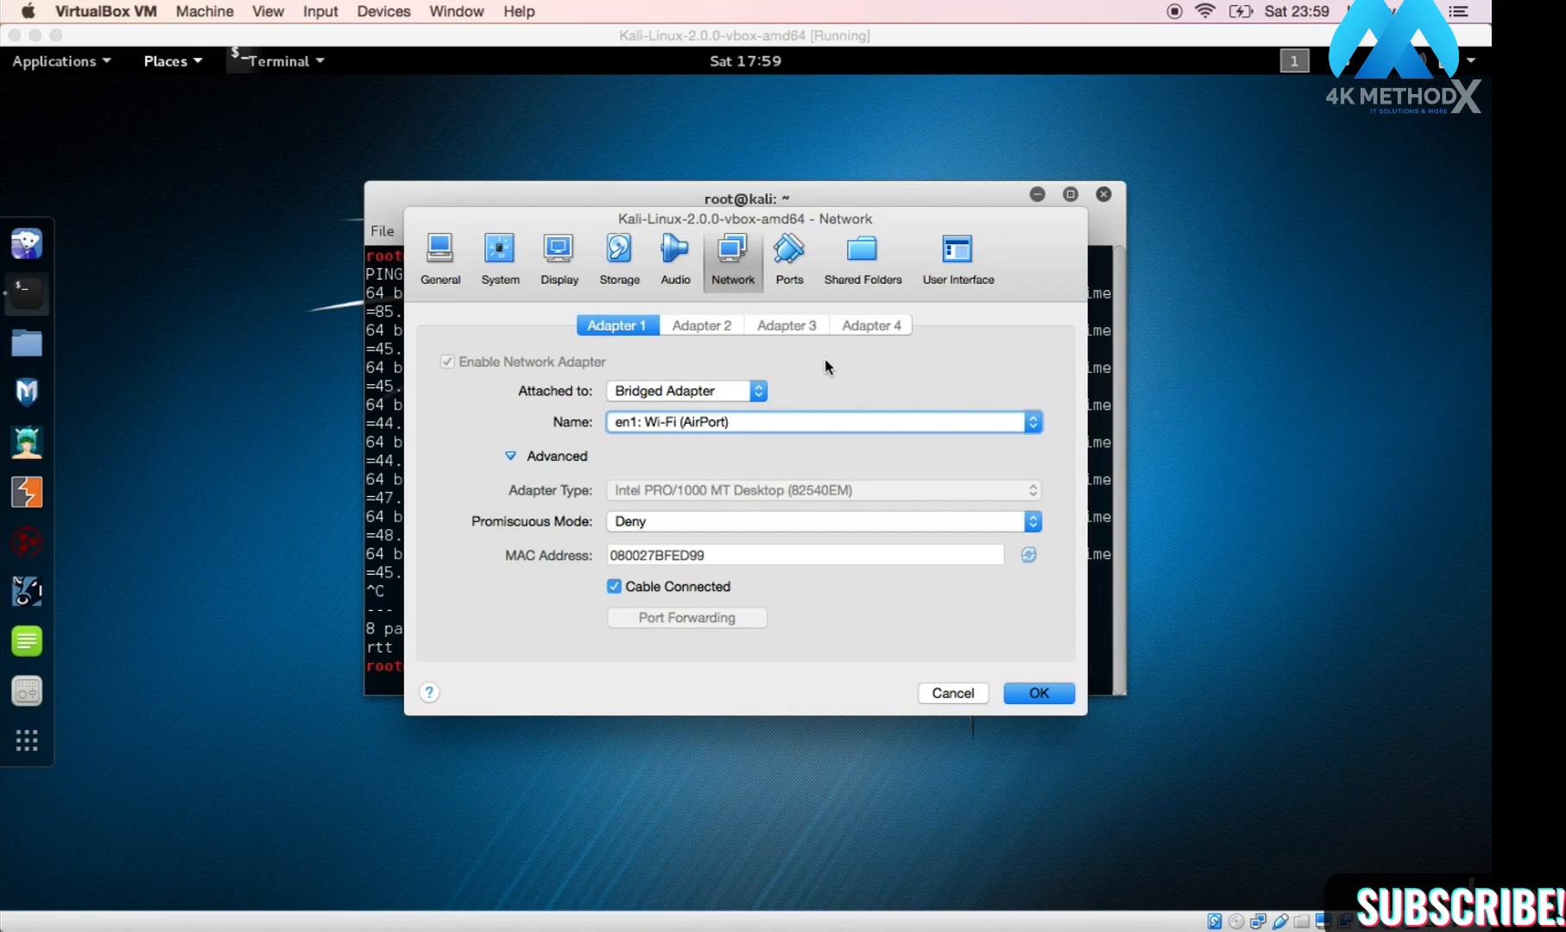
key("ctrl+Right")
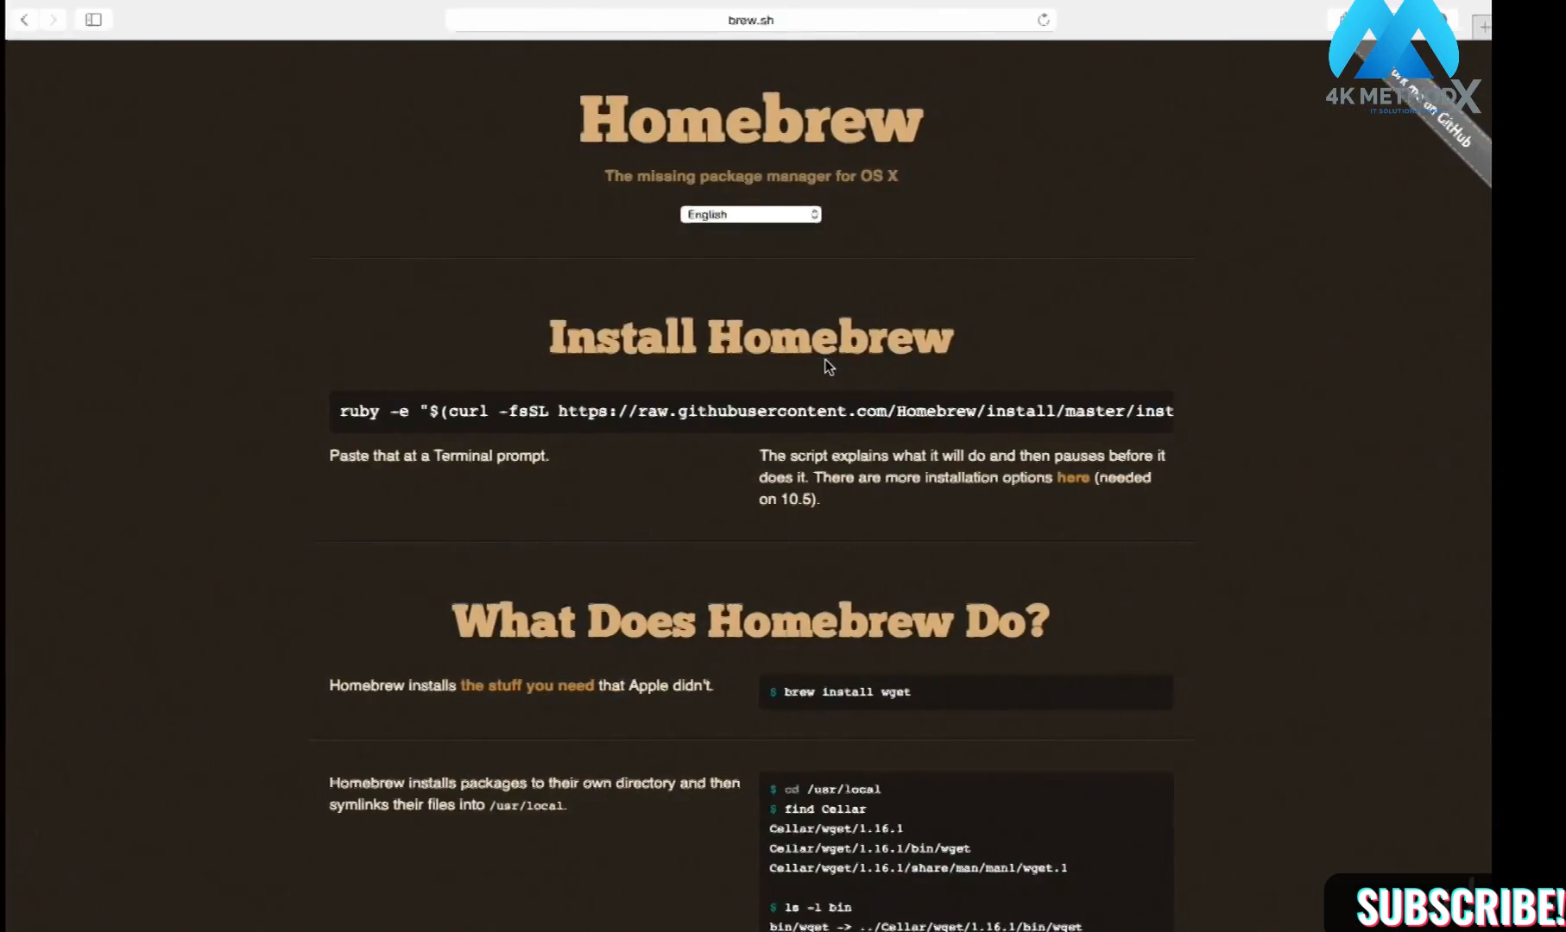
Step: In the macOS Terminal, clear the leftover prompt text, cd home and clear the screen
key("ctrl+Left")
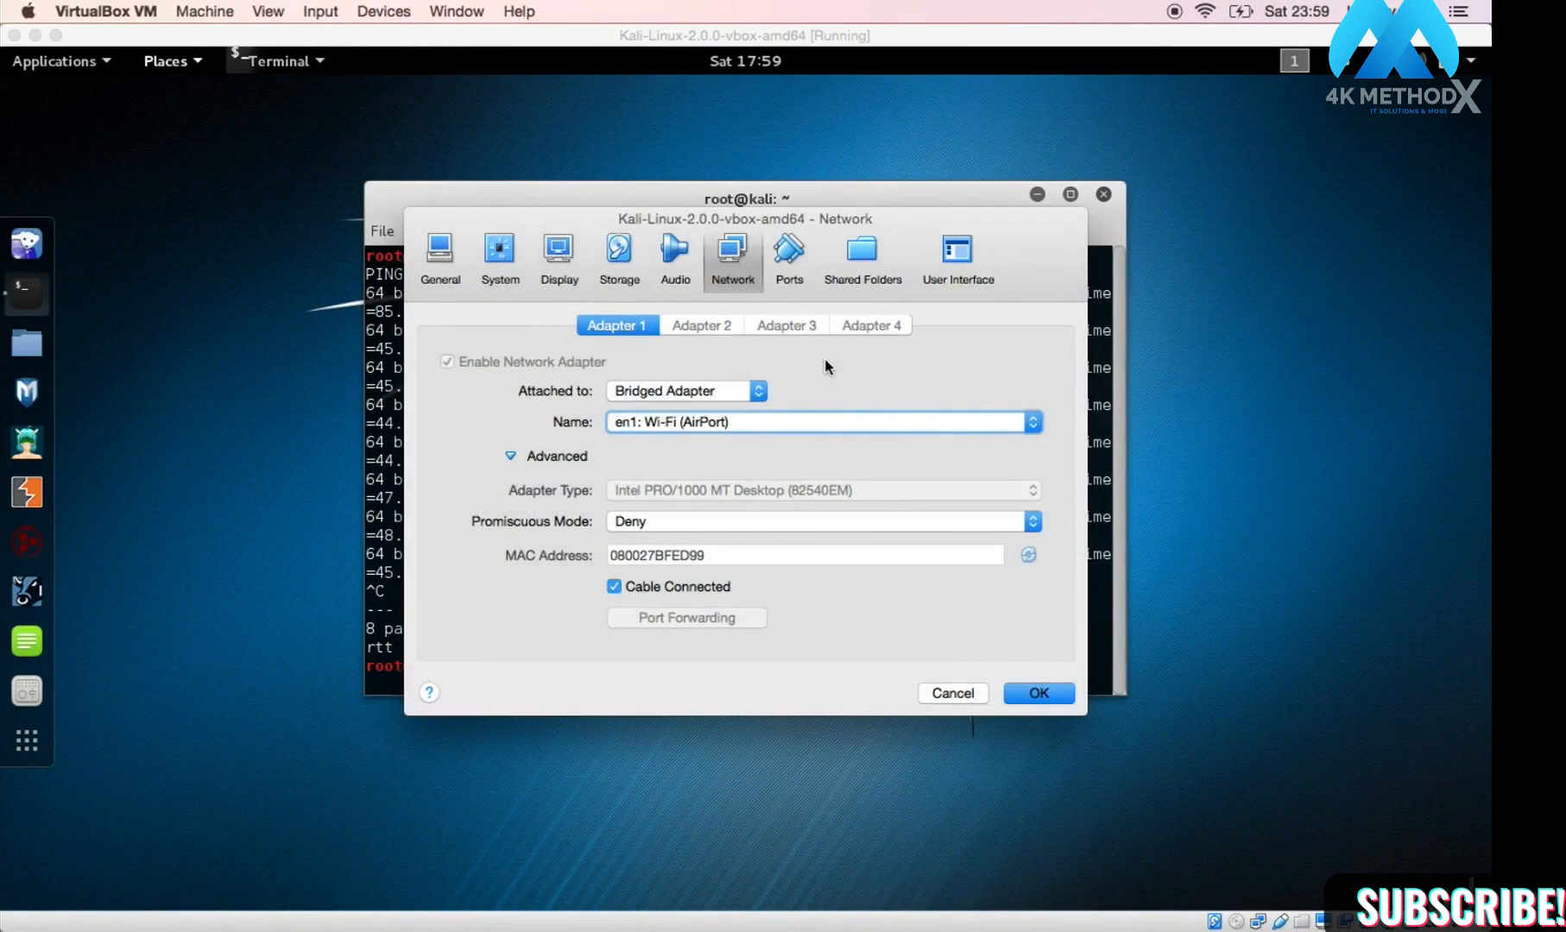
mouse_move(687, 902)
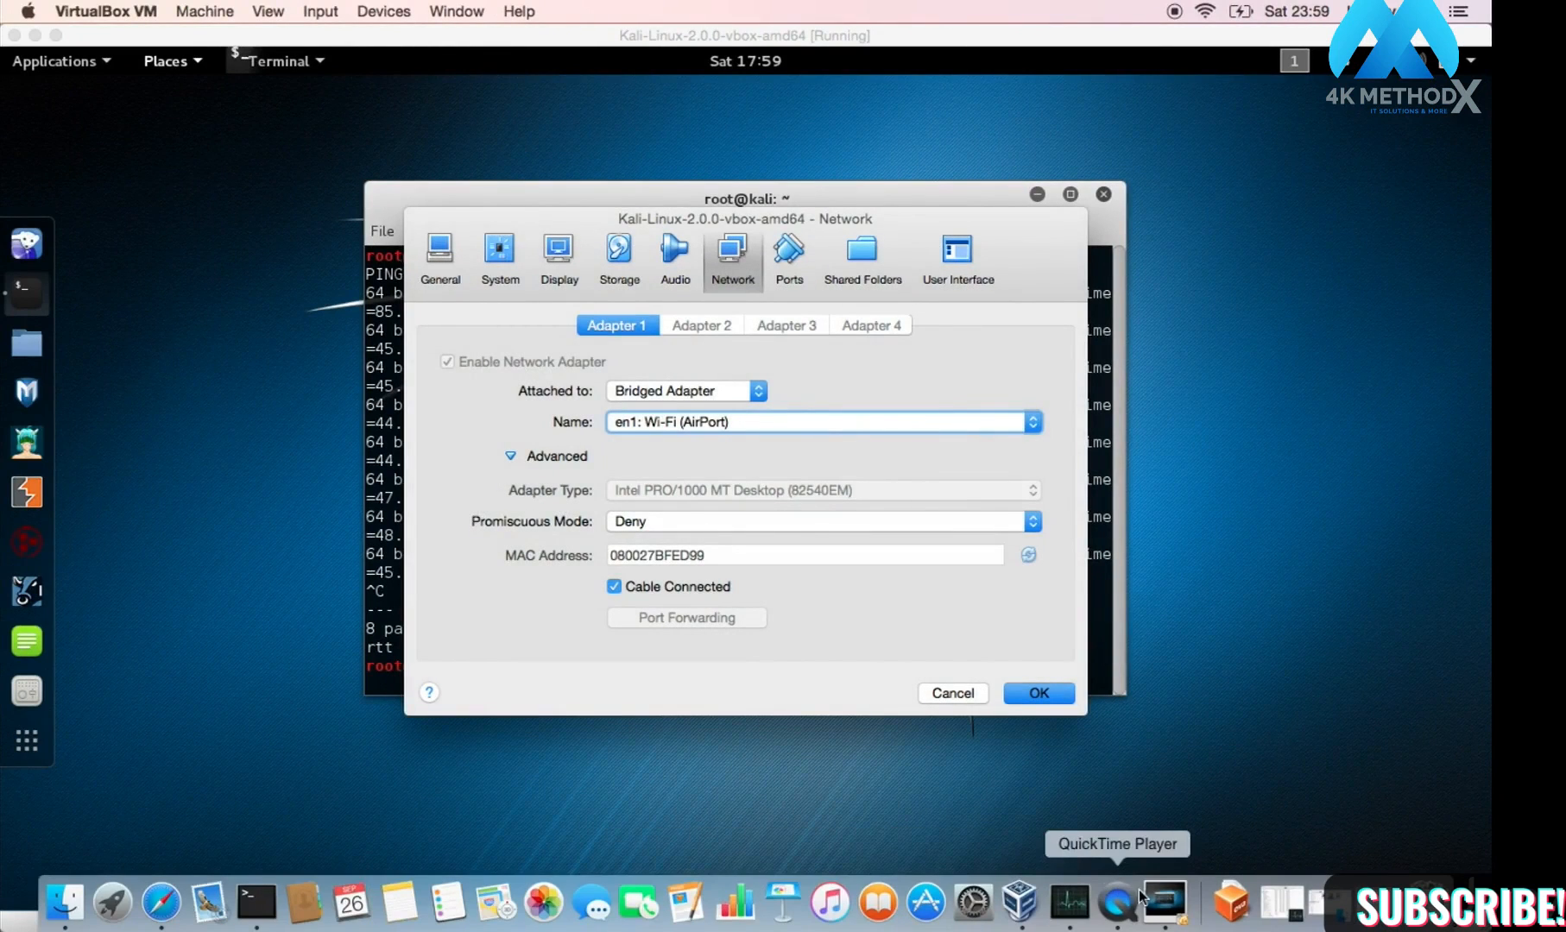
left_click(267, 908)
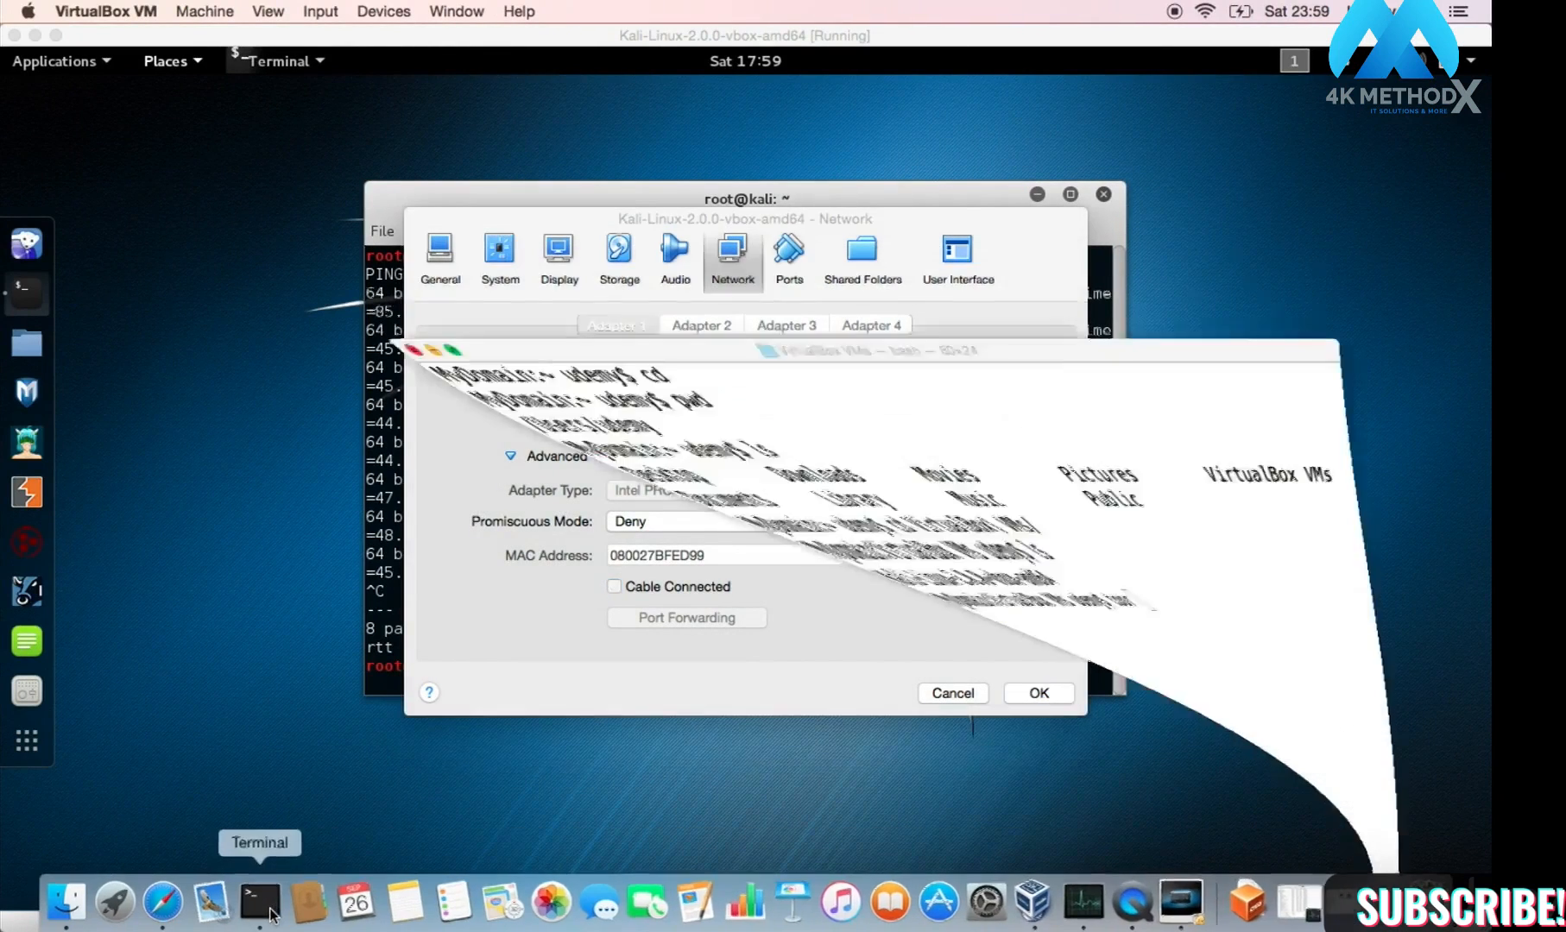
key("BackSpace")
key("BackSpace")
key("BackSpace")
key("BackSpace")
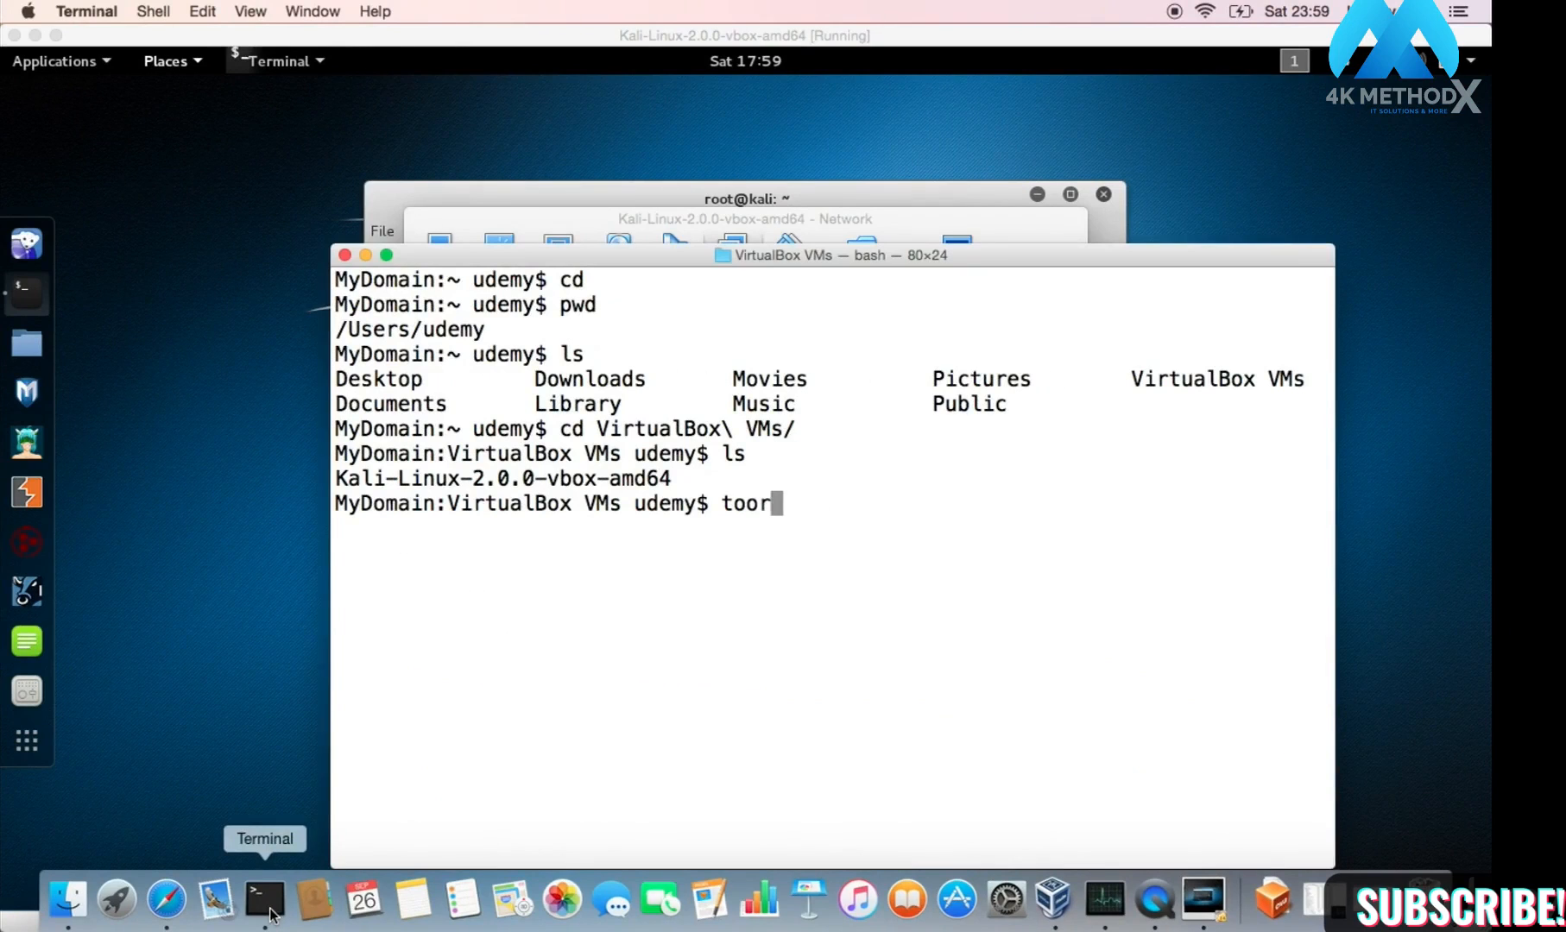
key("BackSpace")
type("cd")
key("Return")
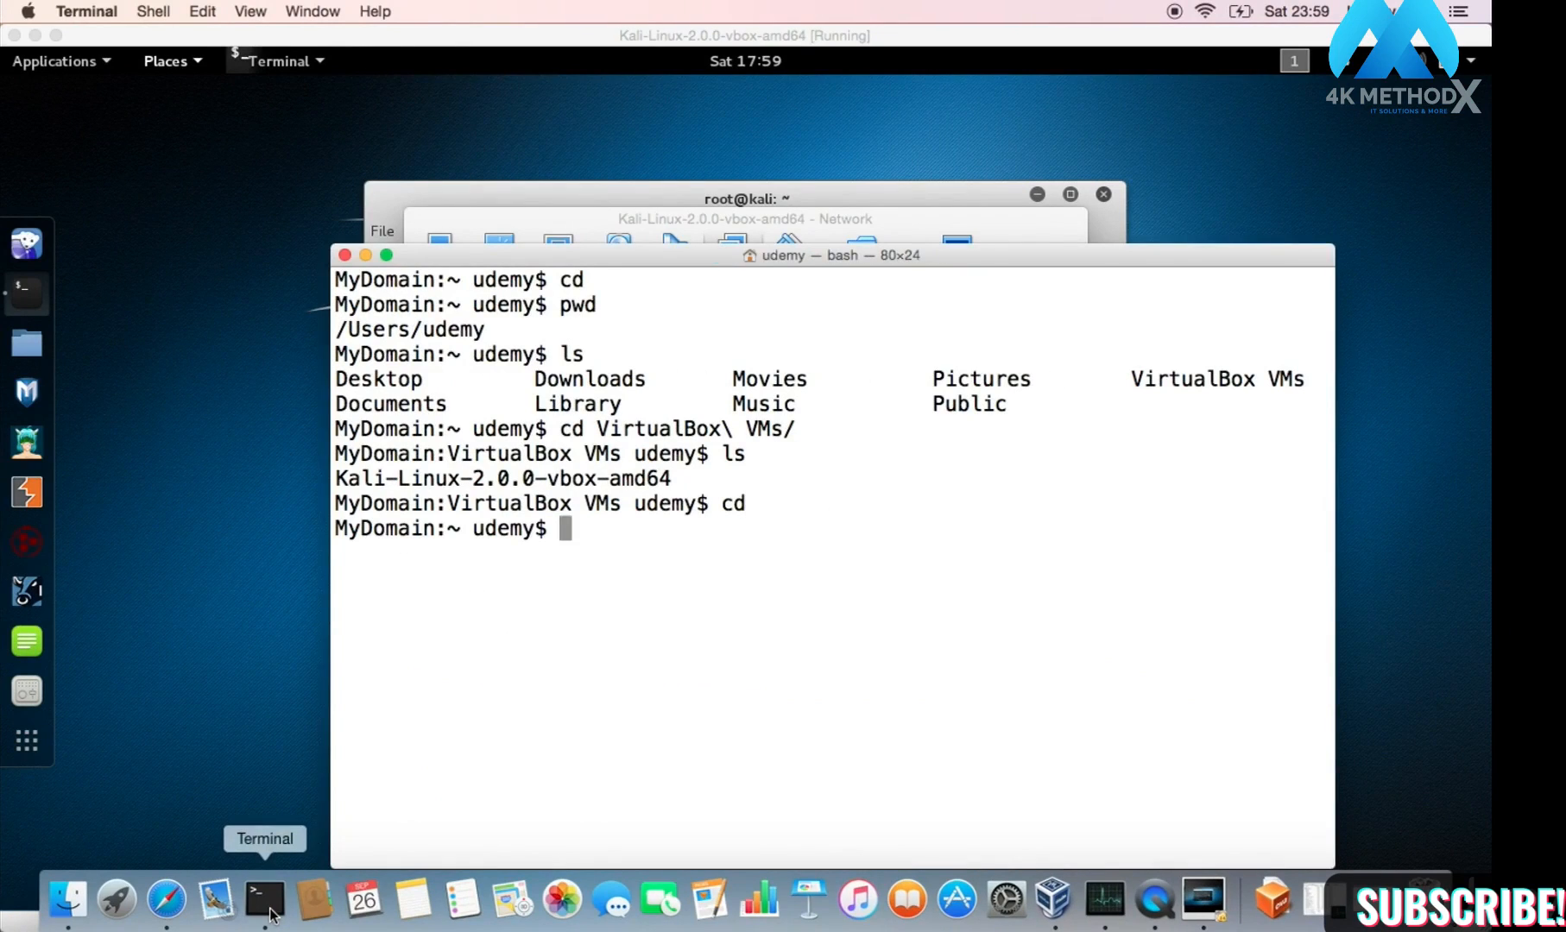
type("clear")
key("Return")
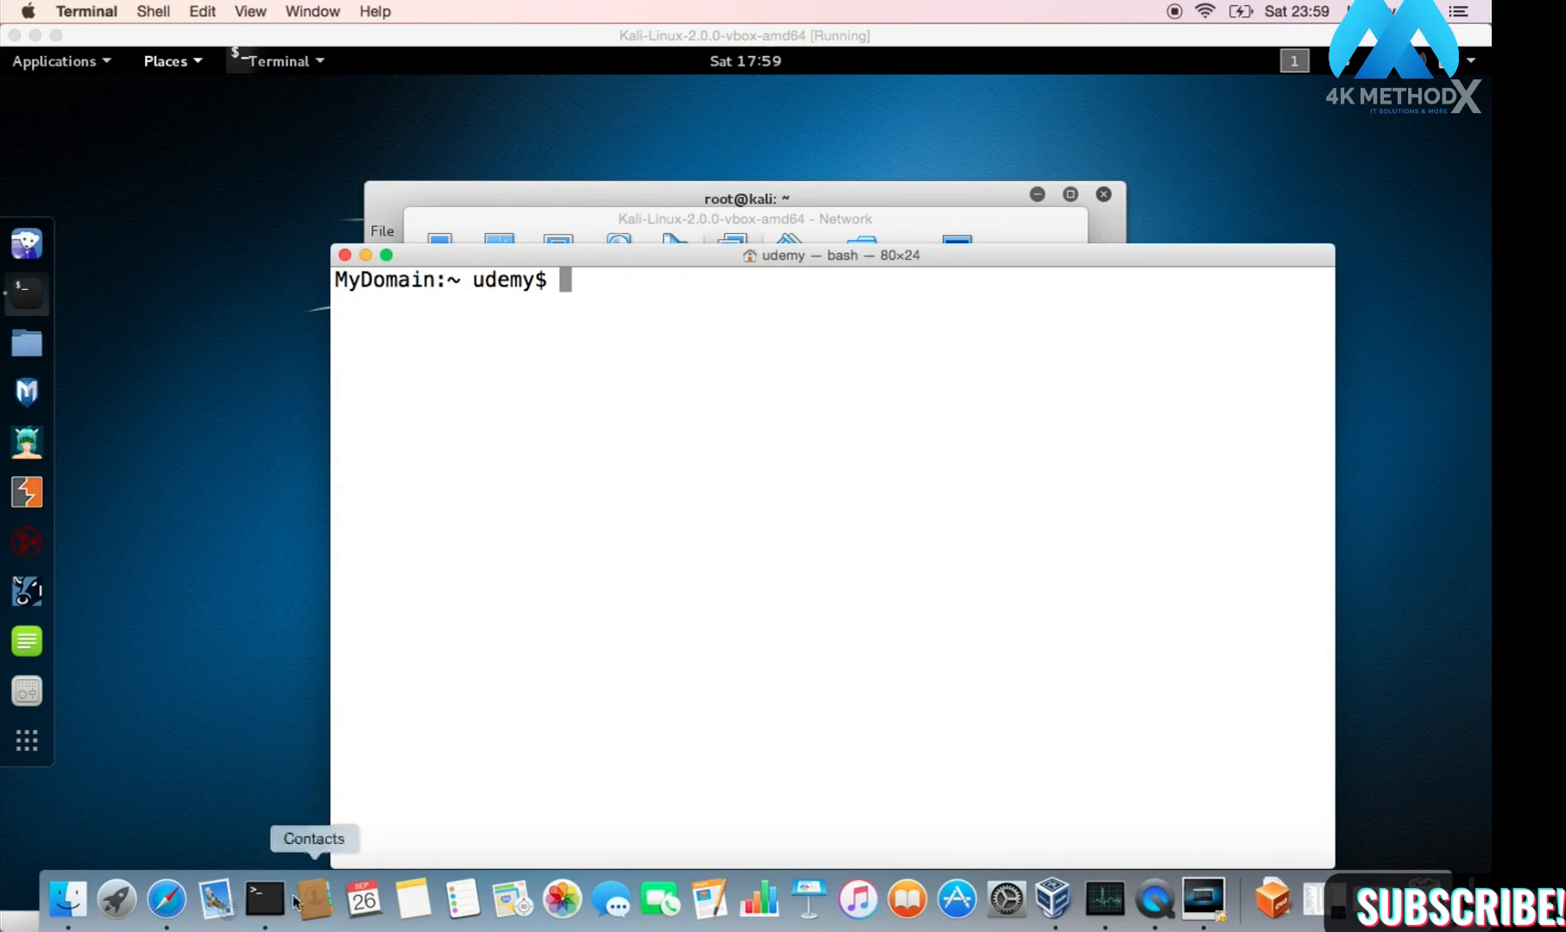
Step: Run ifconfig on the host and highlight en2, en1 and en1's inet 192.168.1.3 line
left_click(386, 255)
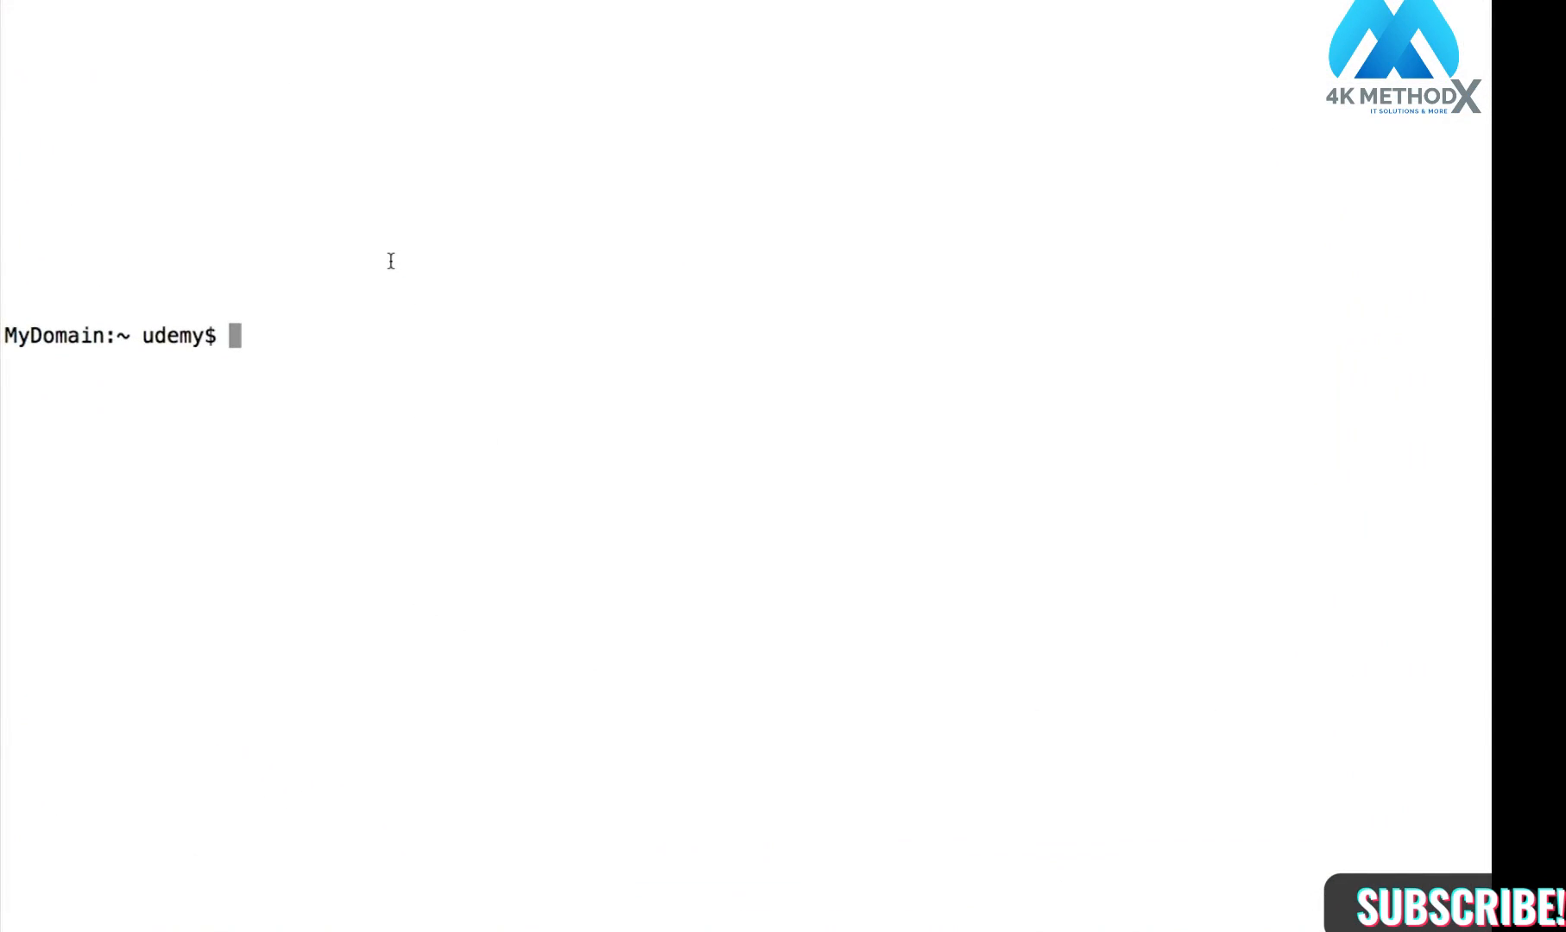
mouse_move(134, 2)
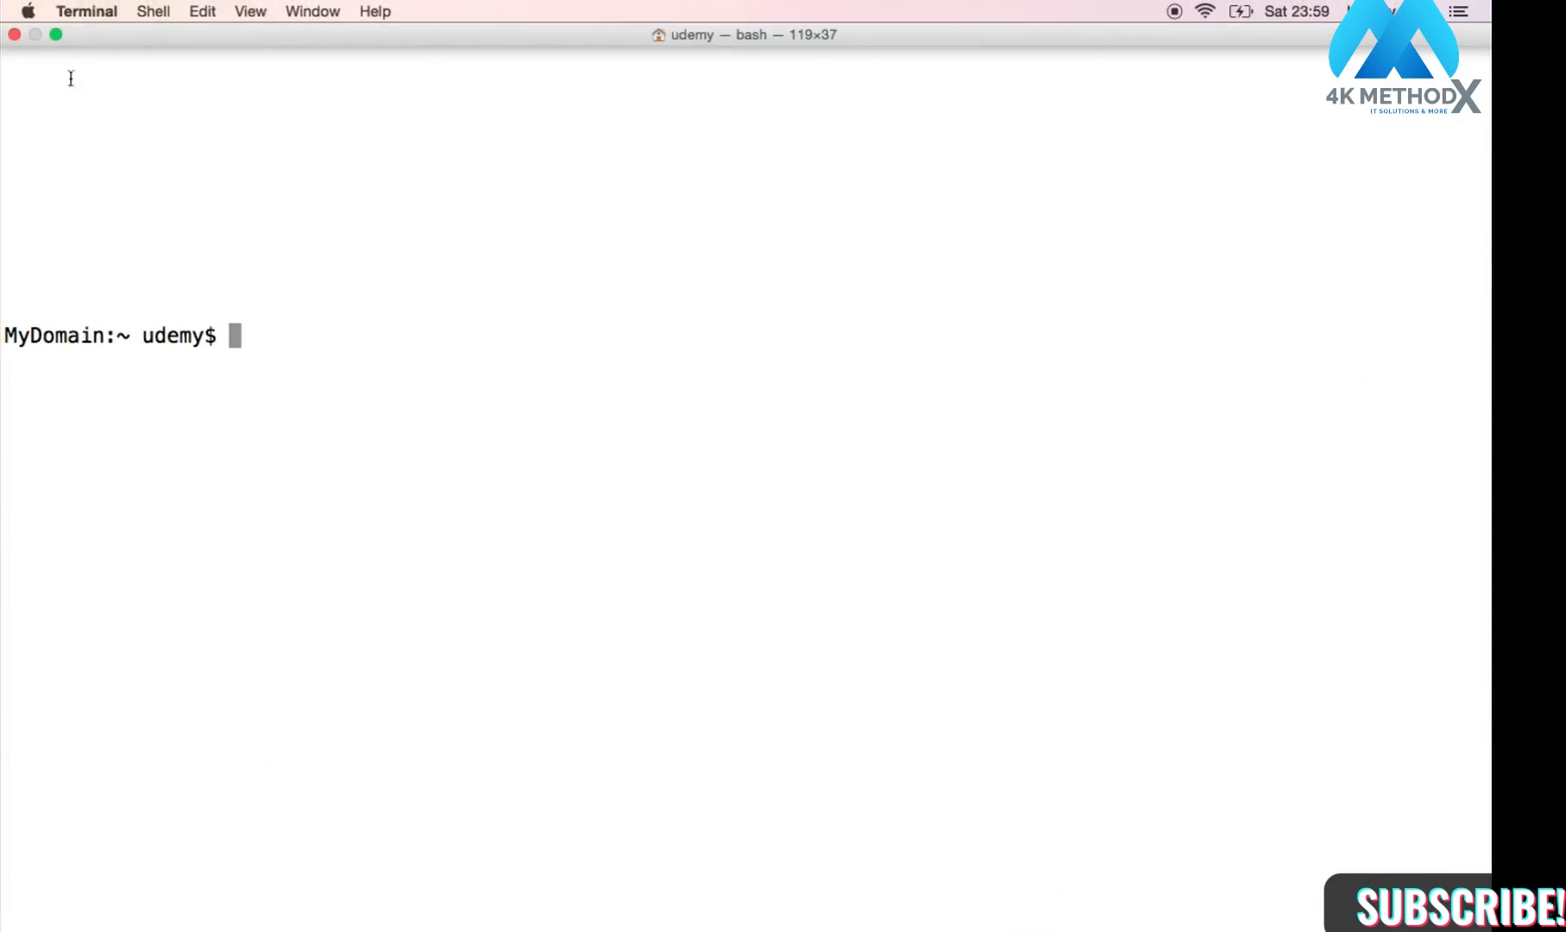
left_click(57, 40)
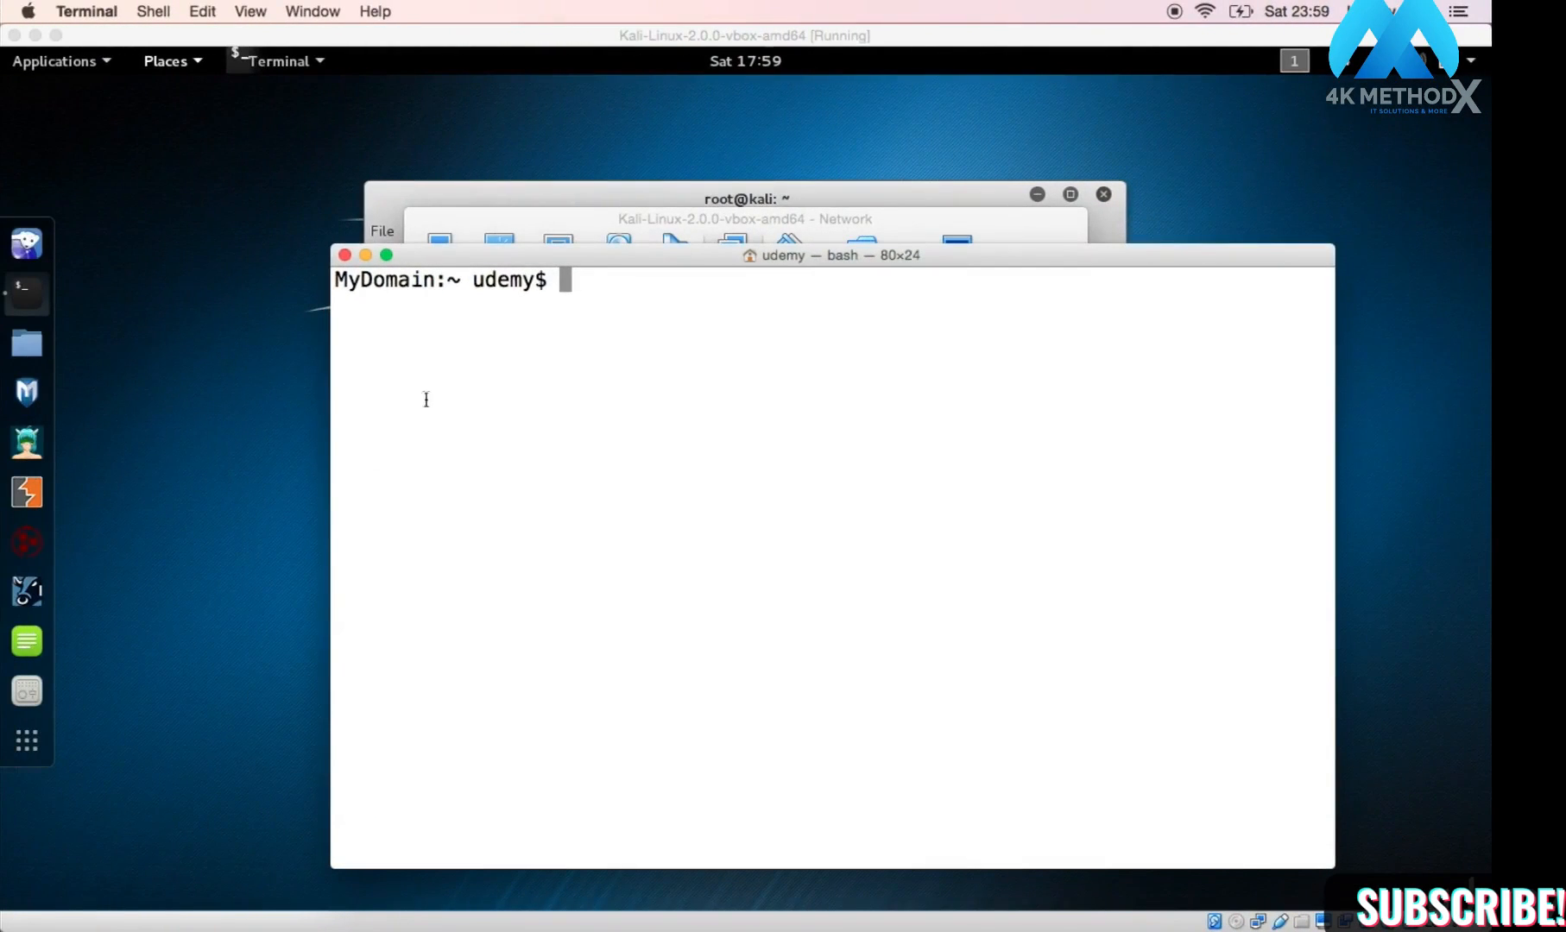
type("ifconfig")
key("Return")
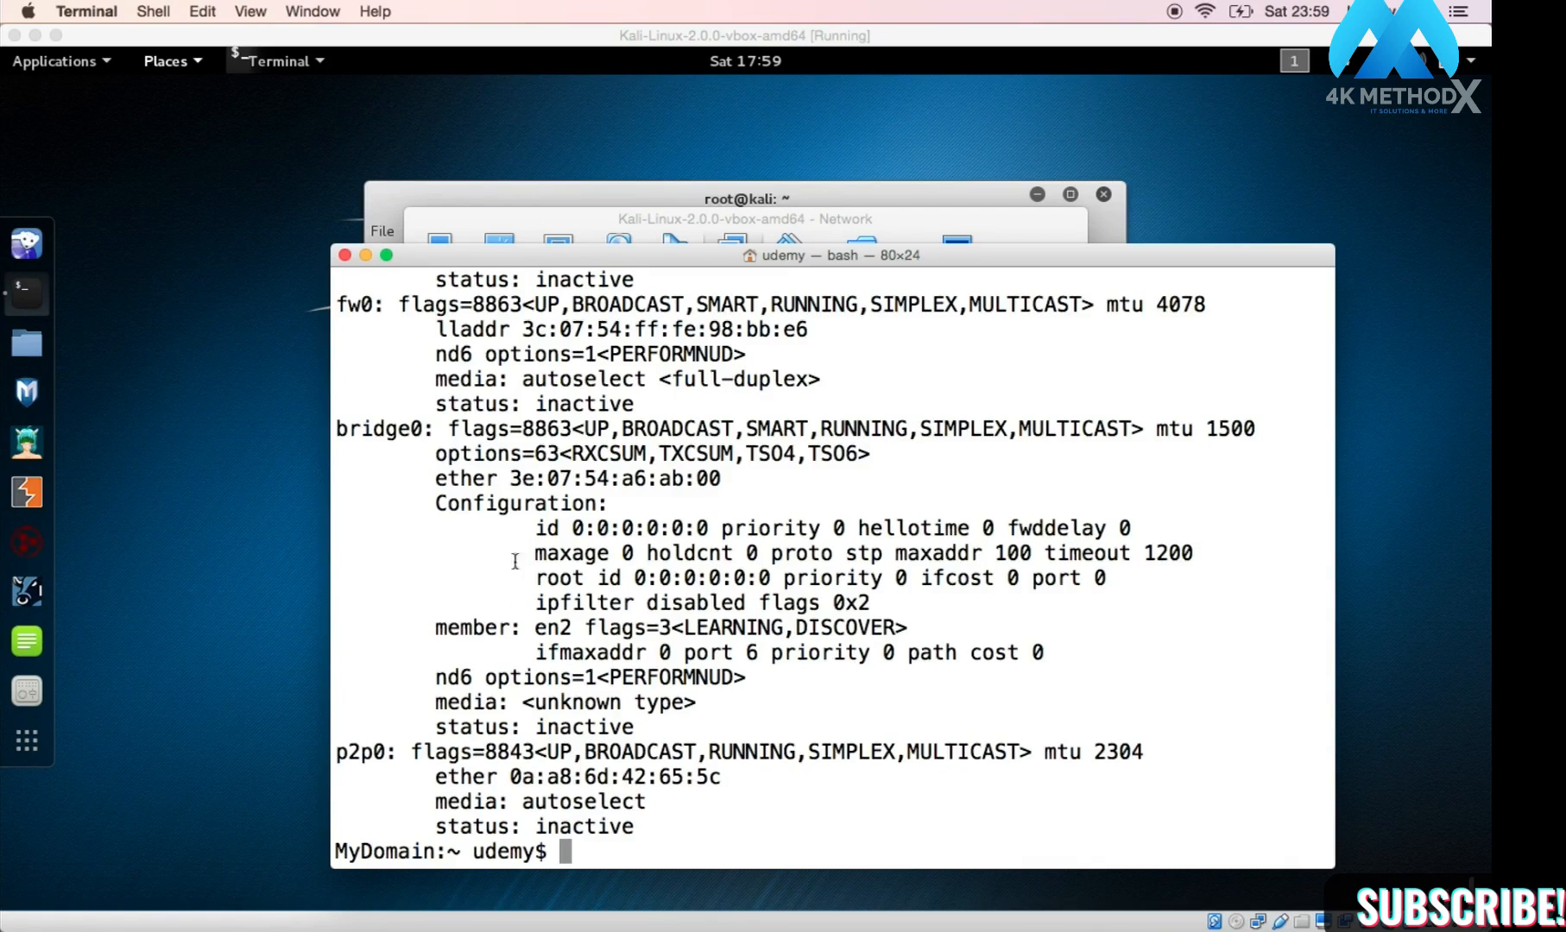
scroll(511, 623, "up", 5)
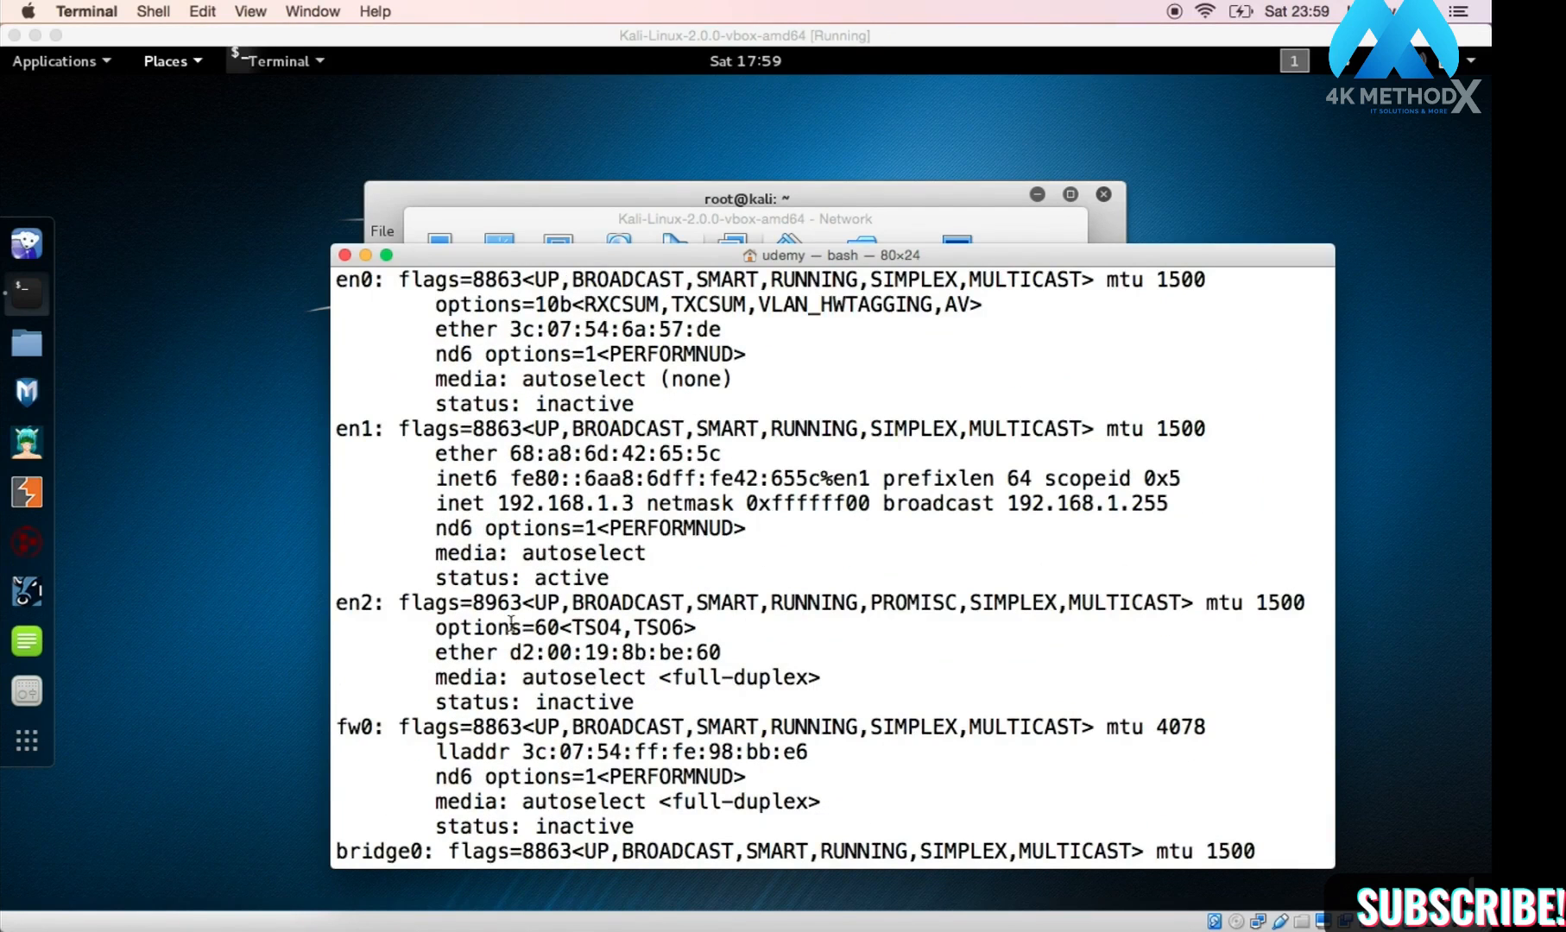
left_click(370, 601)
left_click(372, 600)
left_click_drag(372, 600, 338, 600)
left_click_drag(369, 428, 335, 426)
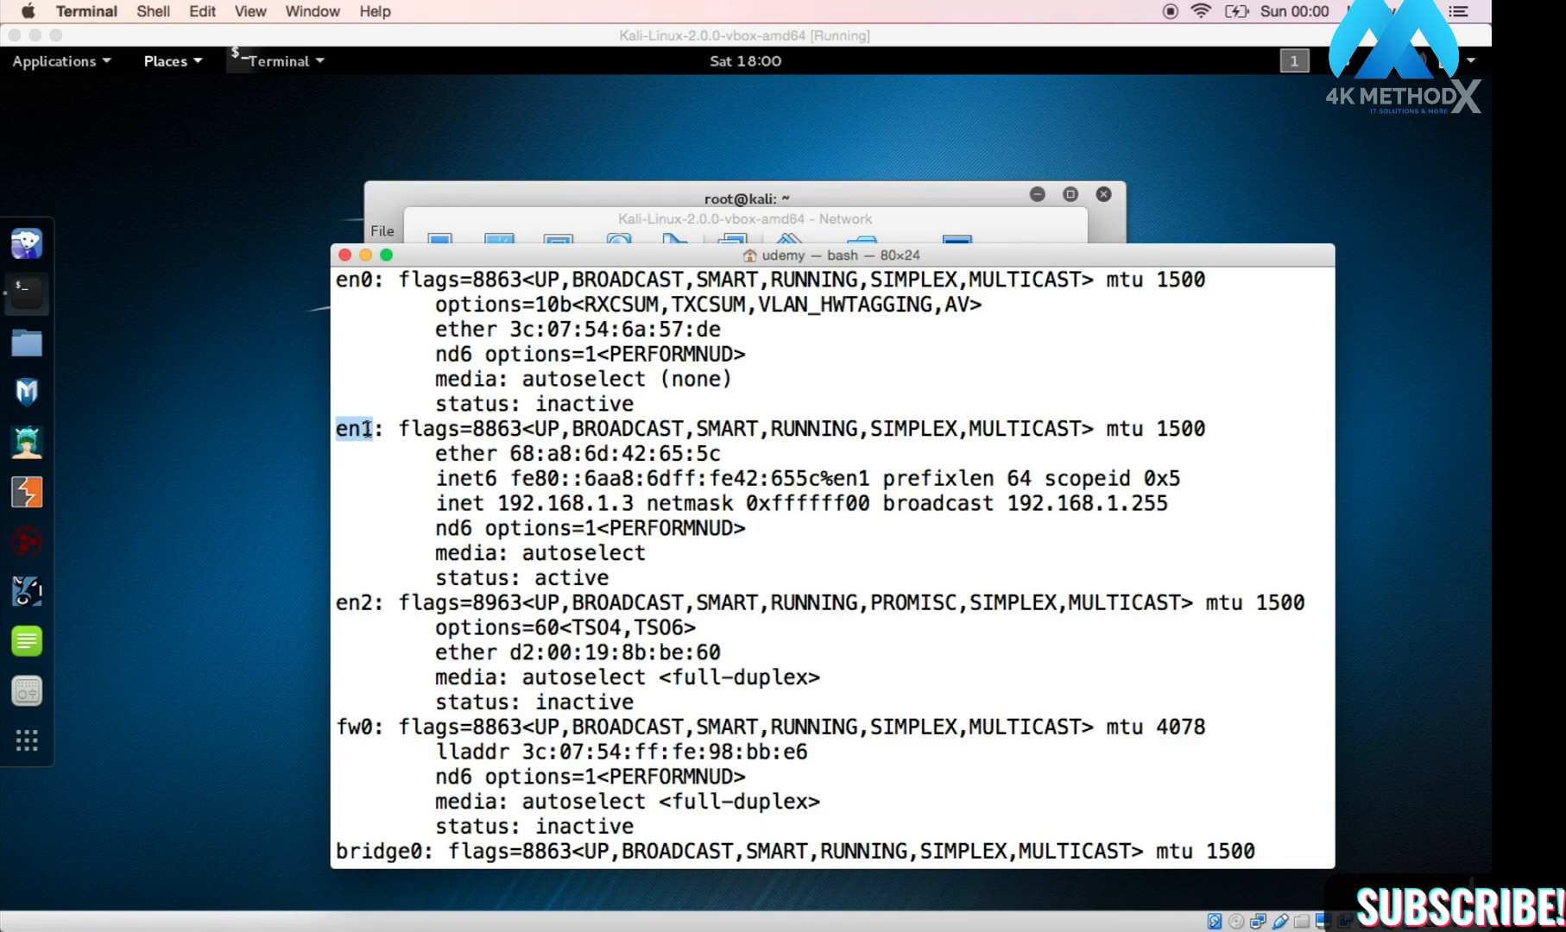
left_click_drag(436, 504, 631, 498)
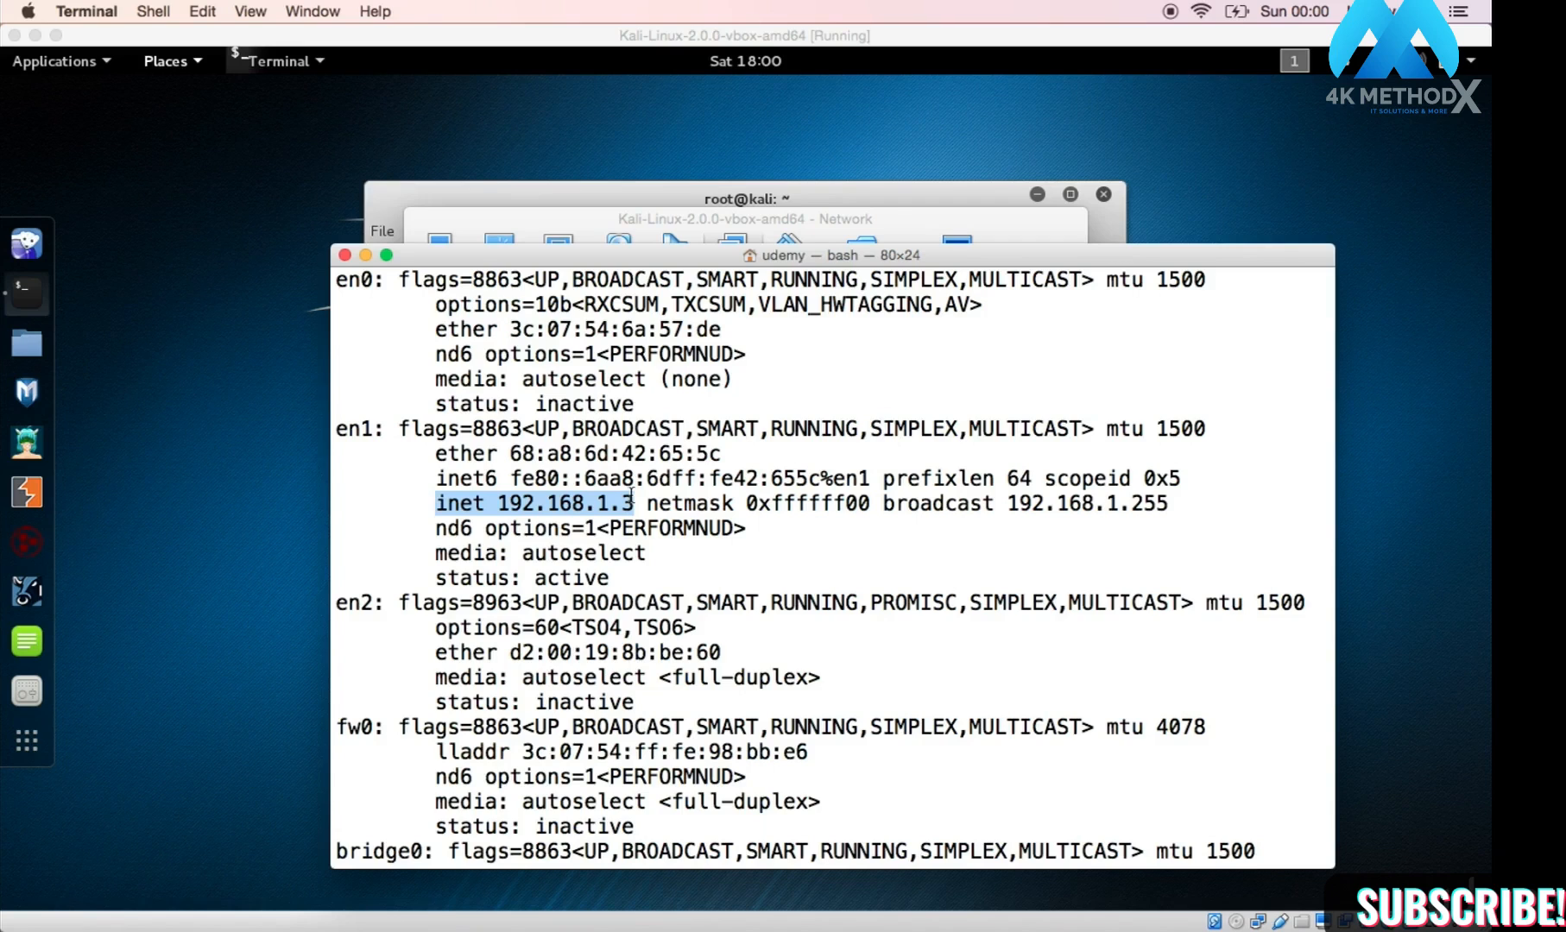
left_click(537, 511)
left_click_drag(498, 503, 632, 511)
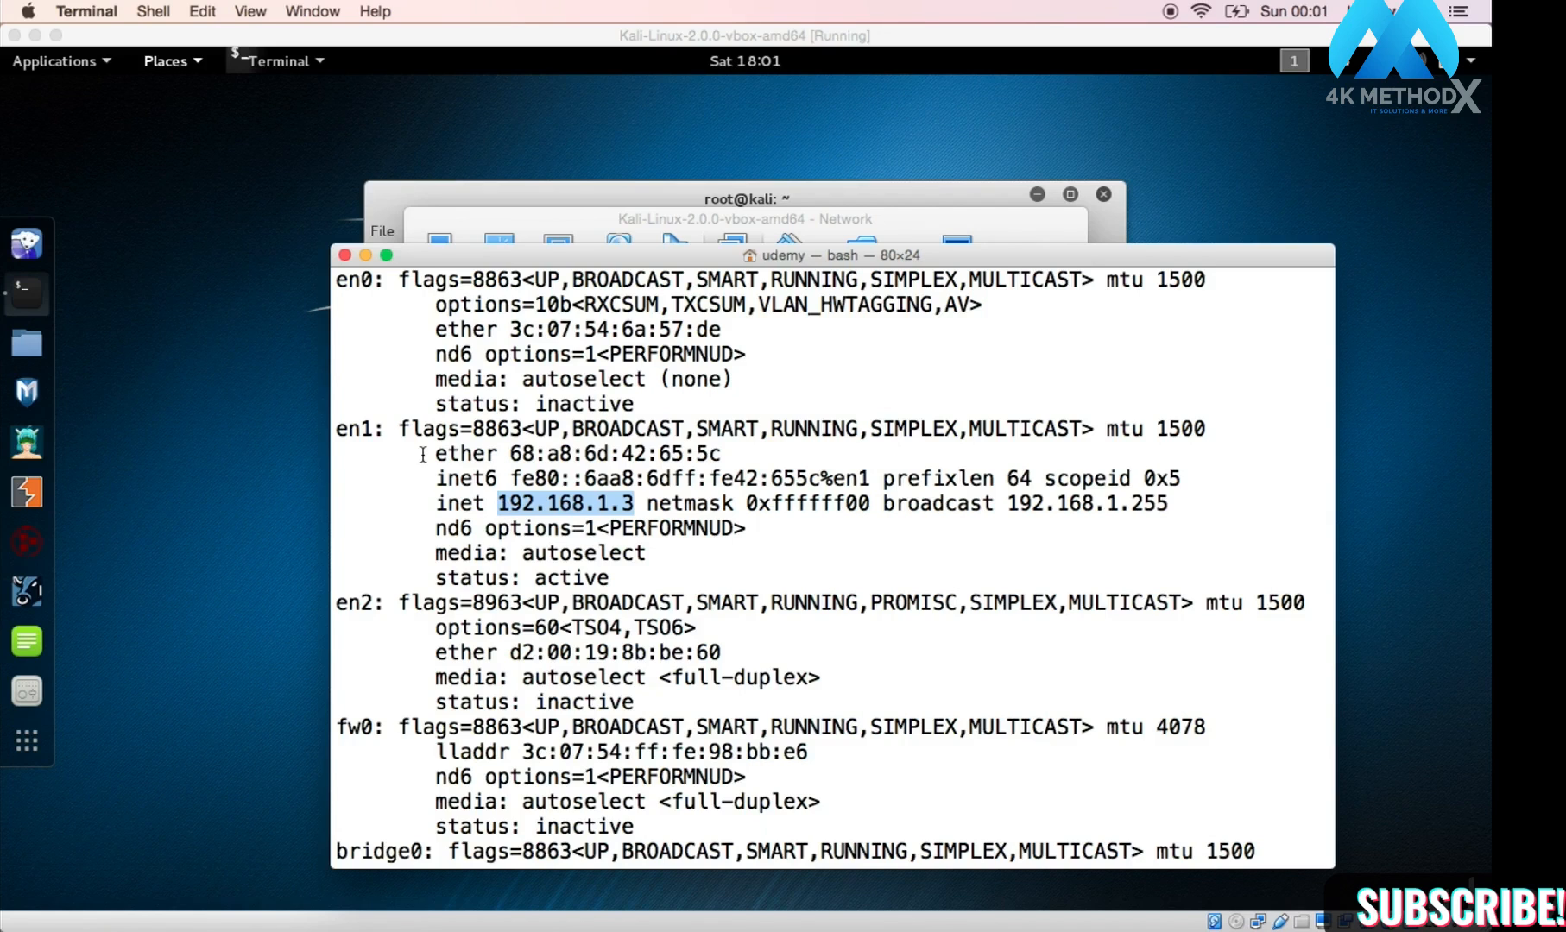
Step: Return to Network settings and keep en1: Wi-Fi (AirPort) as Adapter 1's bridged interface
left_click(550, 223)
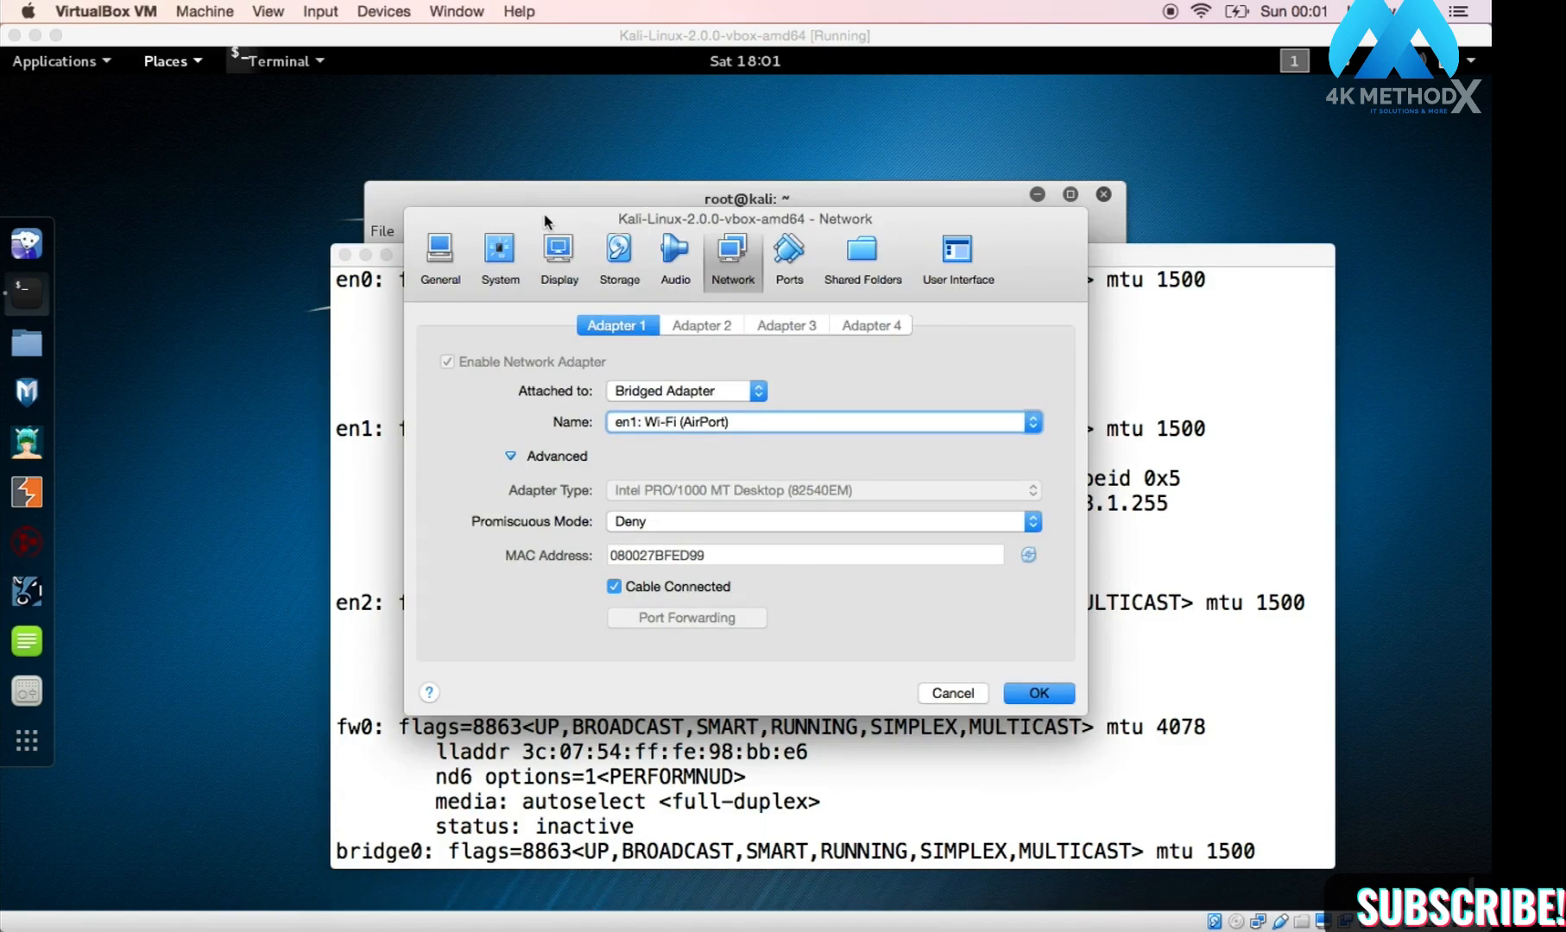
left_click(647, 423)
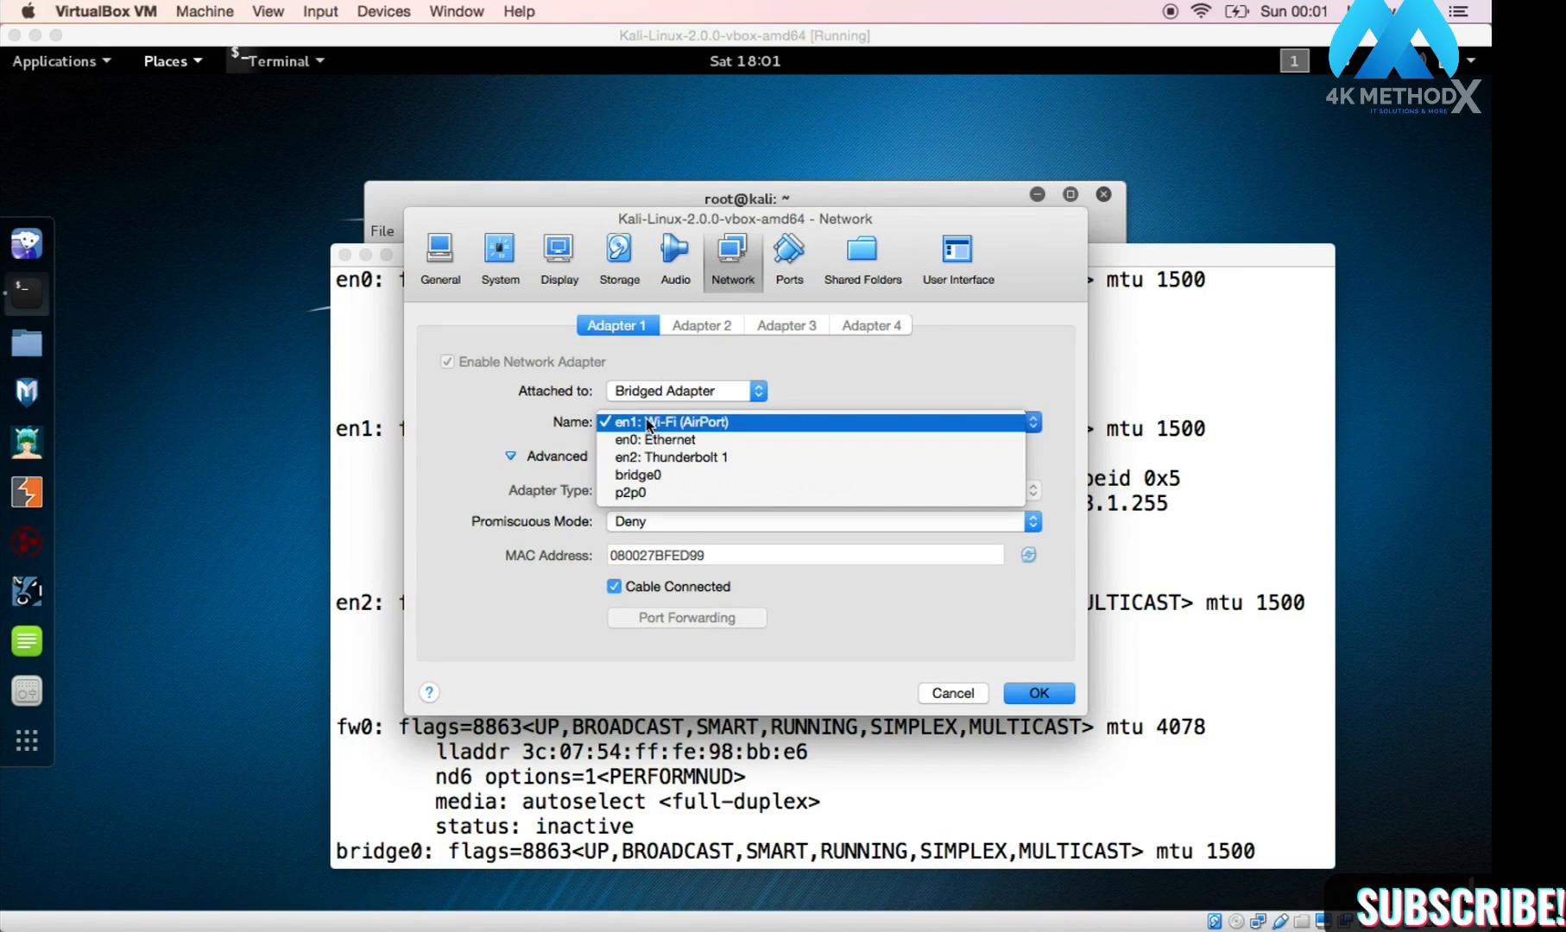
left_click(648, 423)
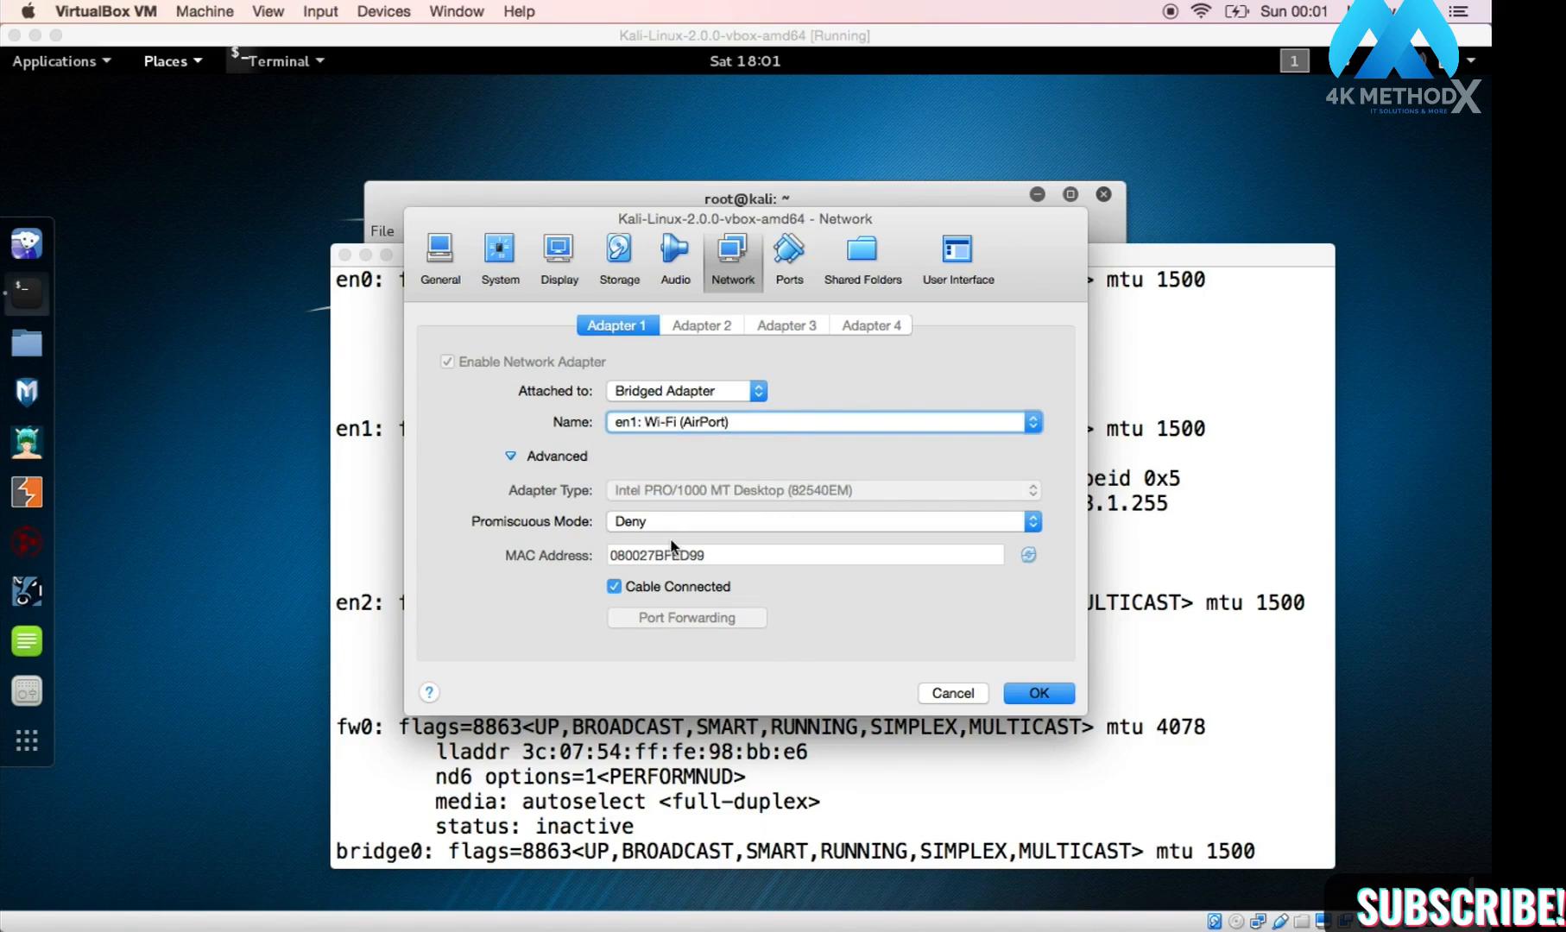
left_click(750, 432)
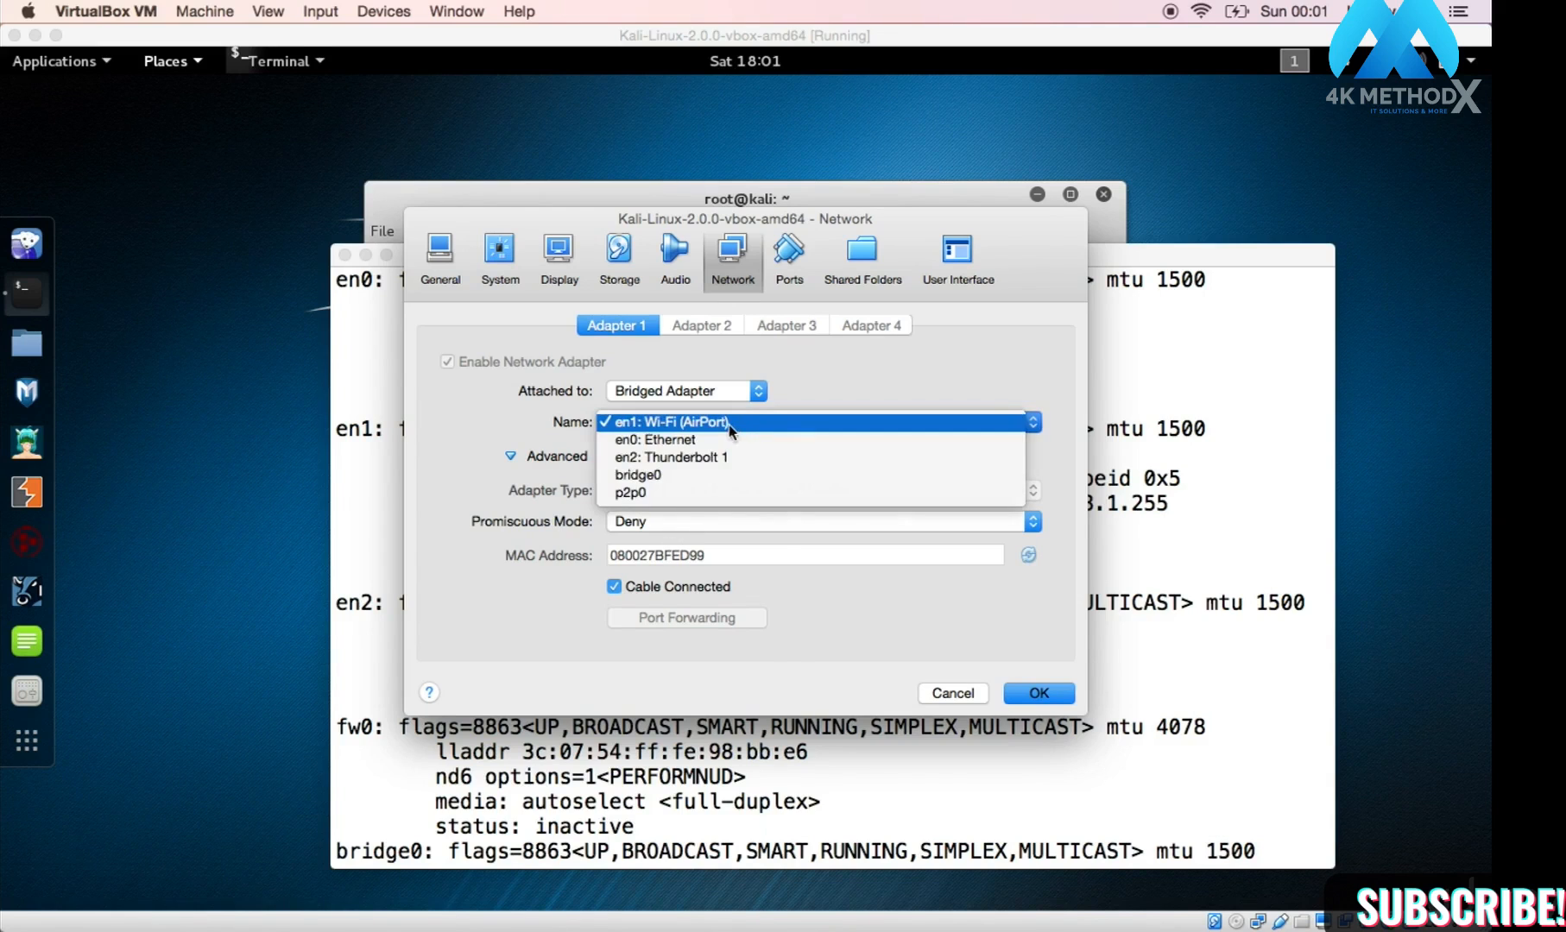
left_click(734, 422)
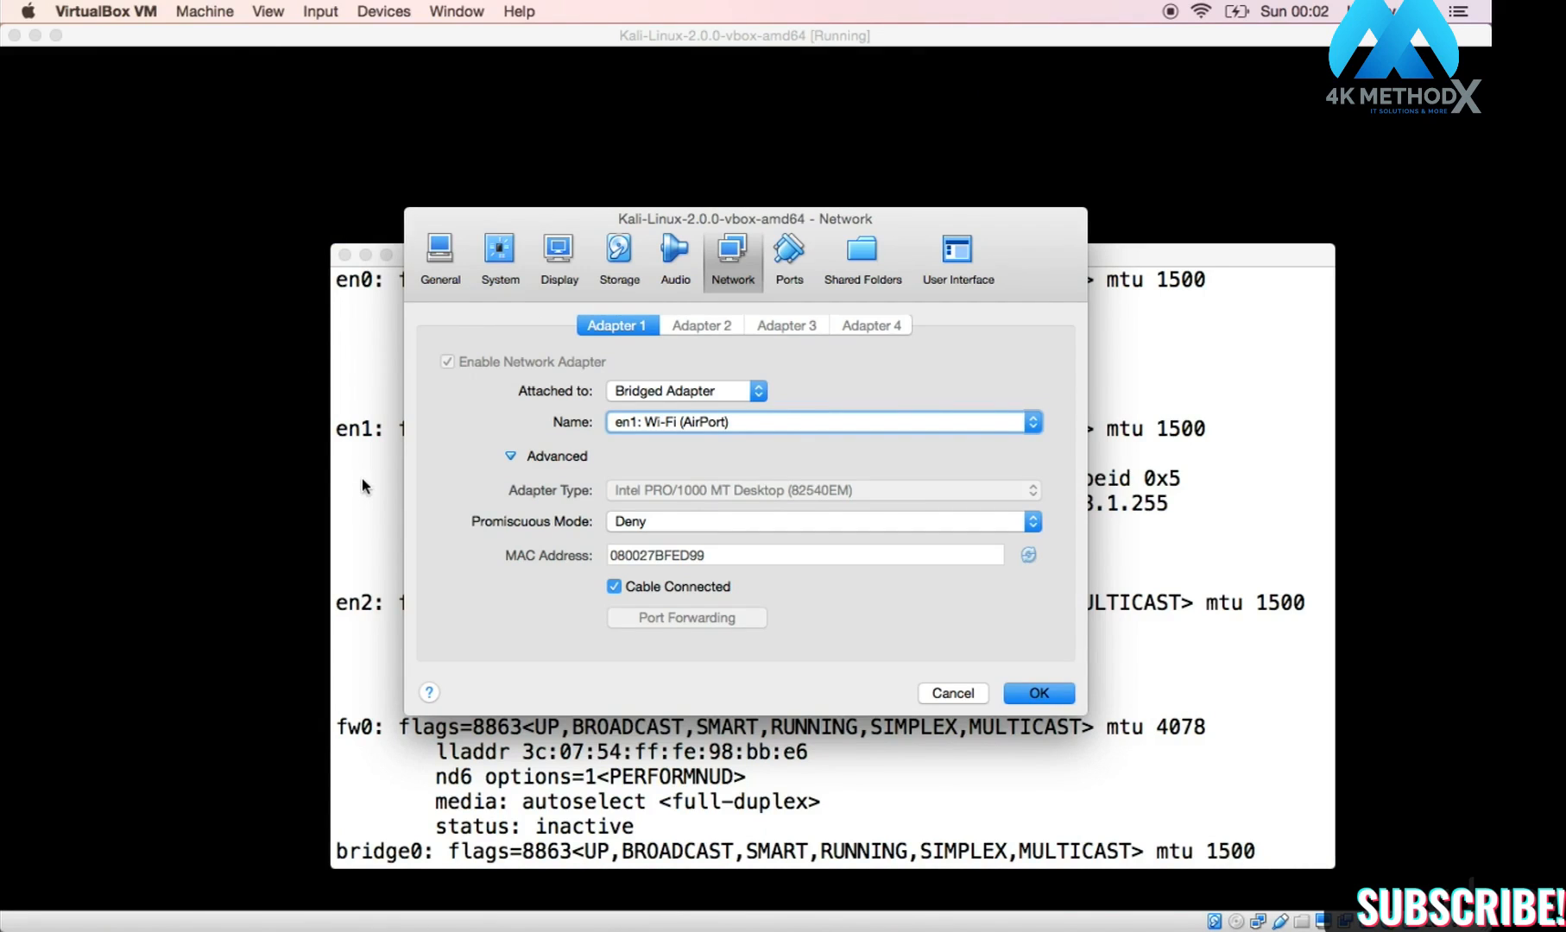
Step: Set Promiscuous Mode to Allow All and save the network settings with OK
left_click(641, 523)
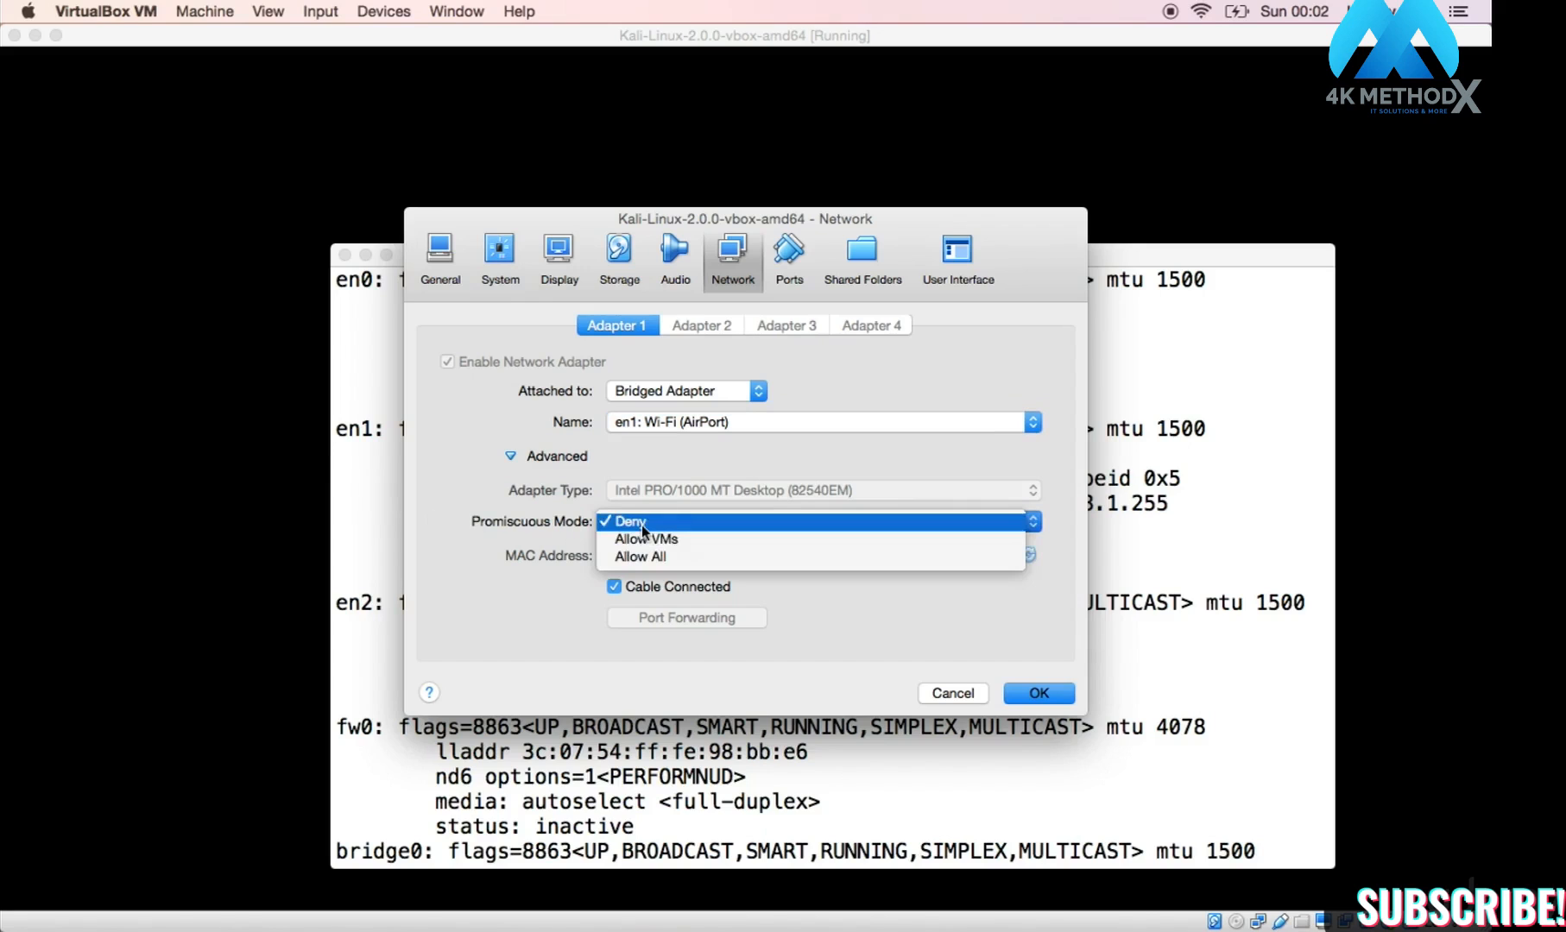
left_click(643, 558)
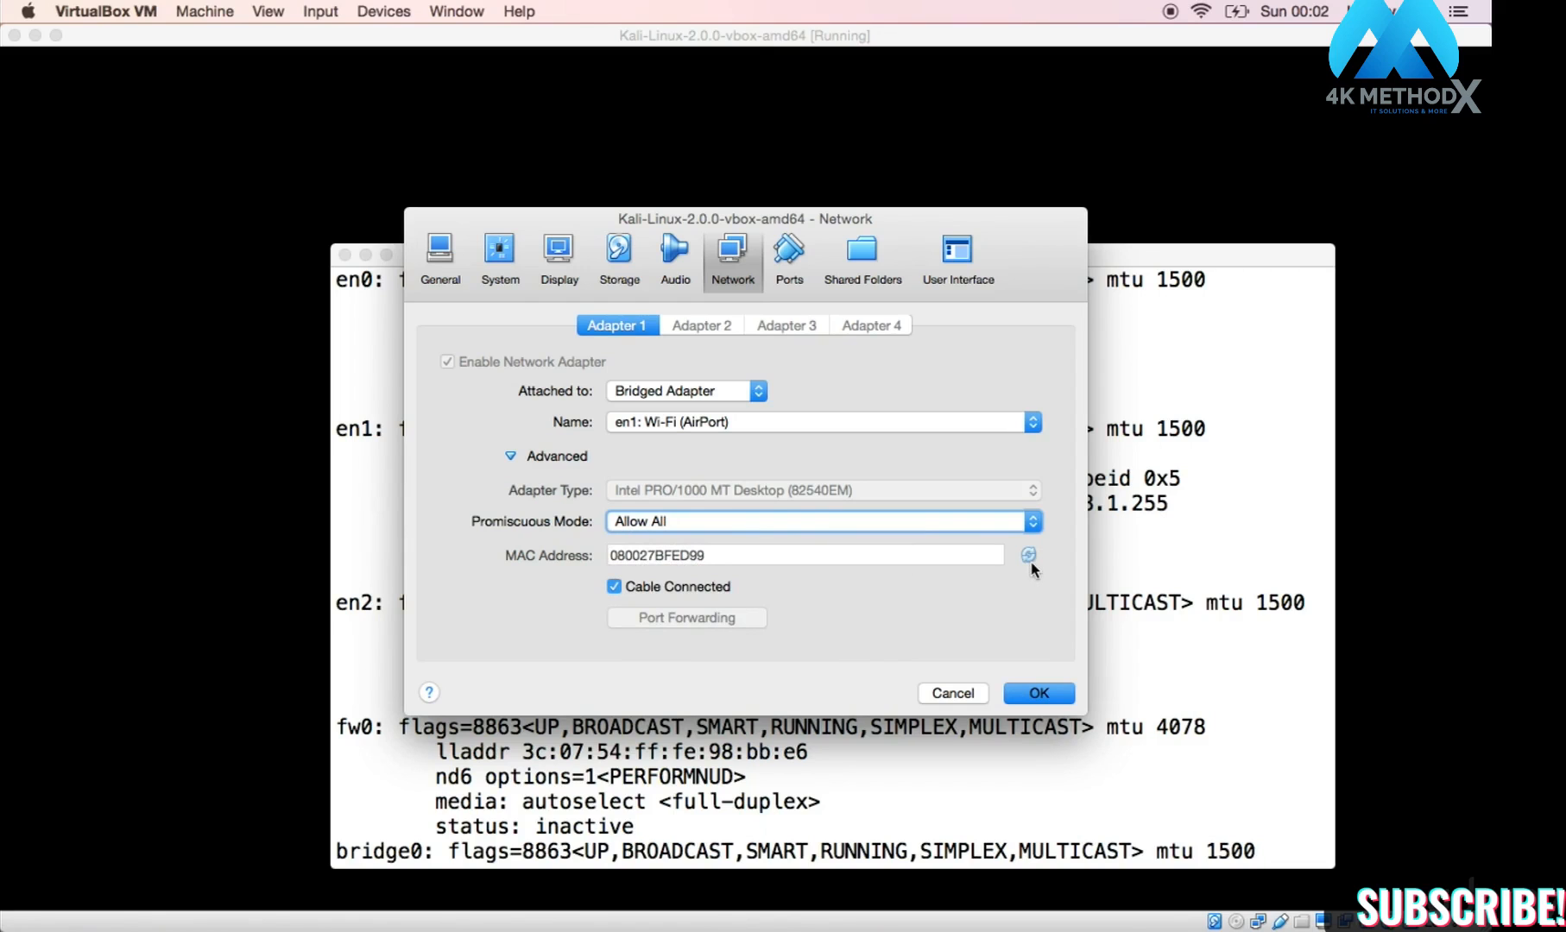
left_click(1038, 693)
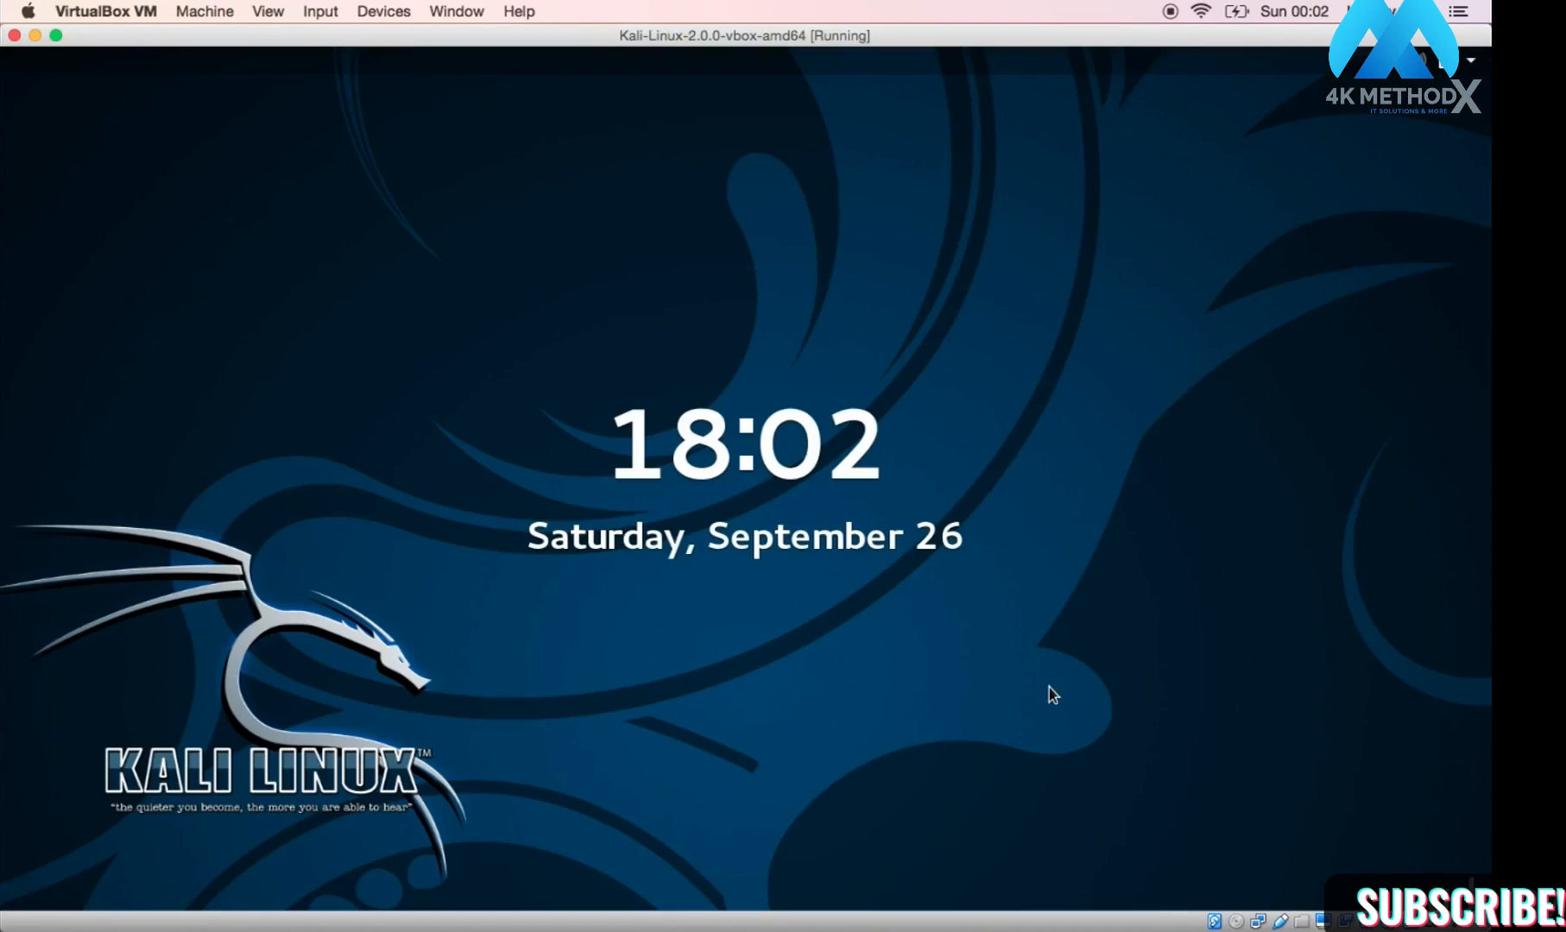
Step: Unlock the Kali lock screen with the root password
left_click(829, 688)
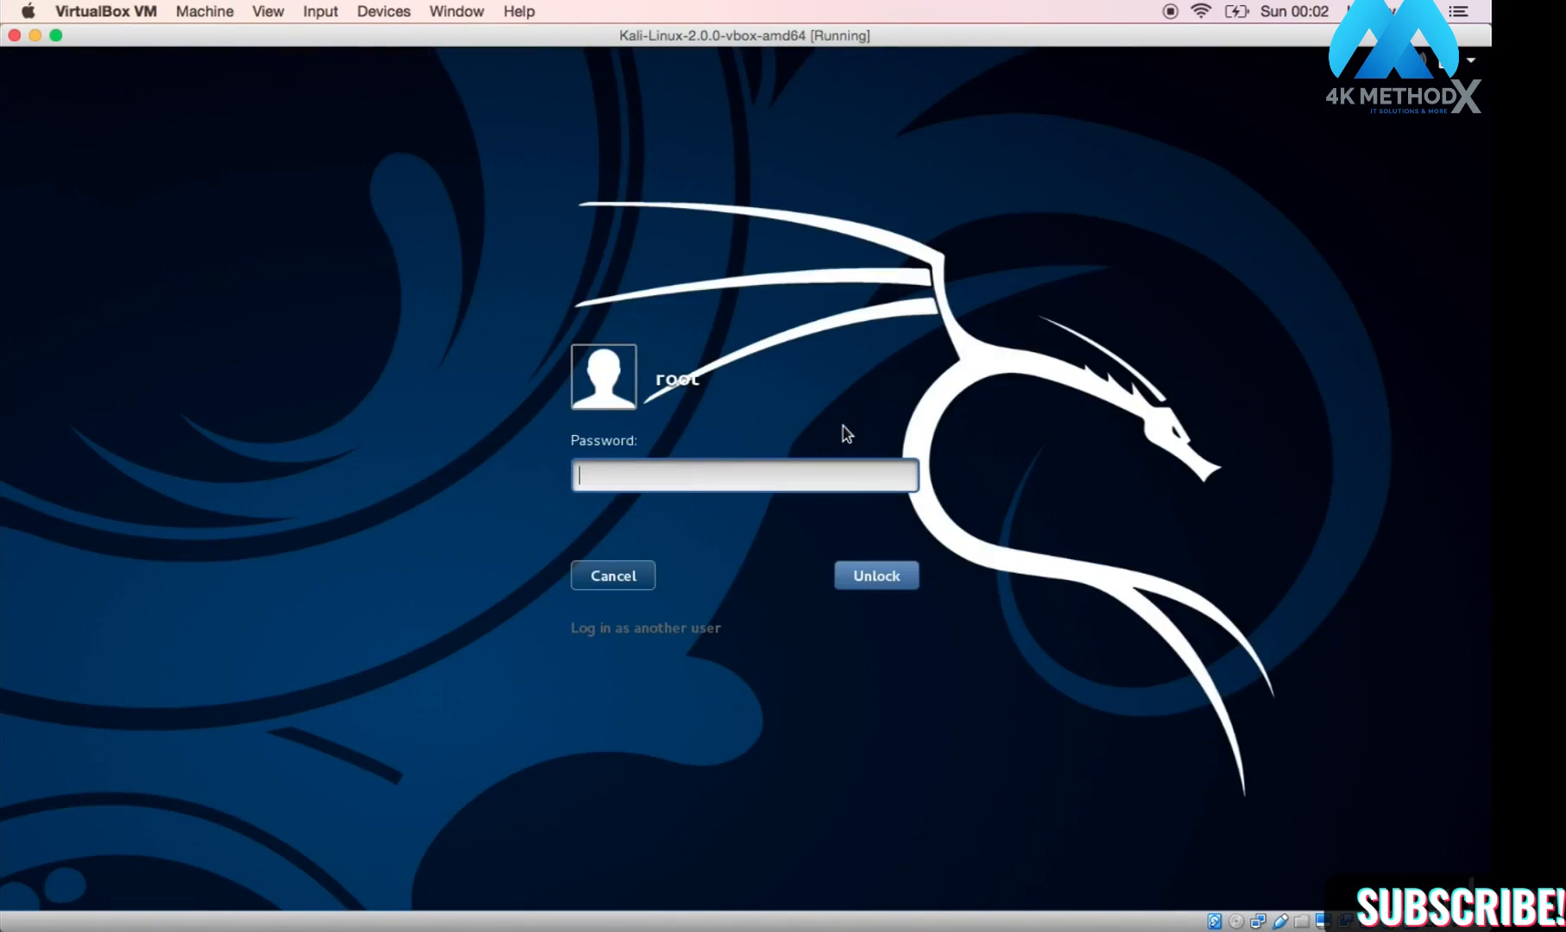
type("toor")
key("Return")
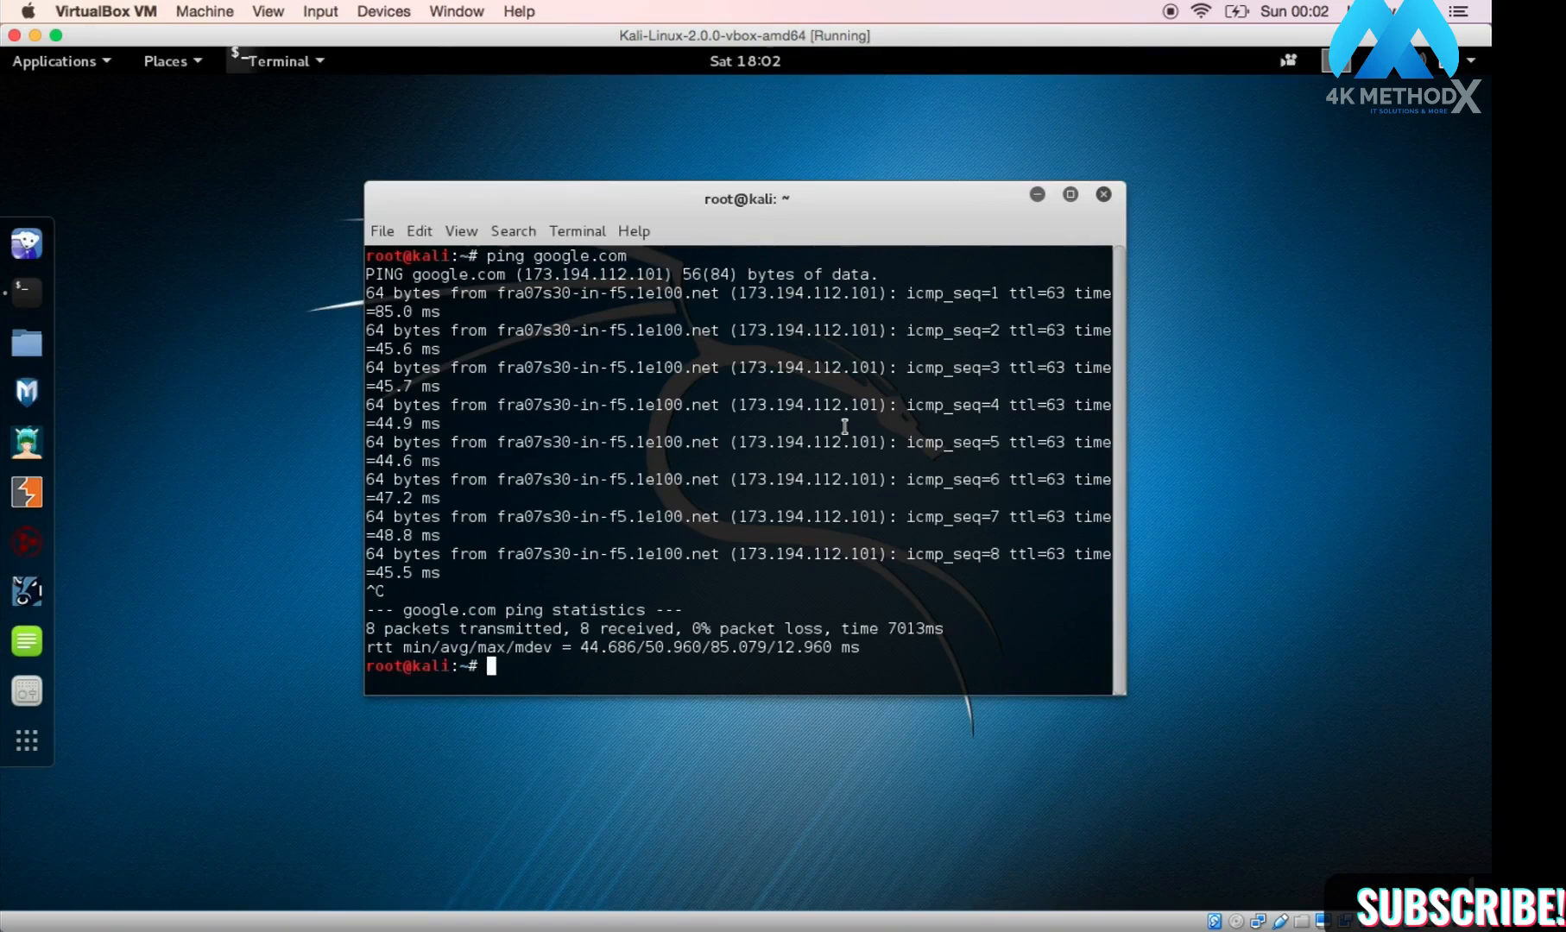
Step: Ping google.com in the terminal and stop it with Ctrl+C
type("ping google.com")
key("Return")
key("ctrl+c")
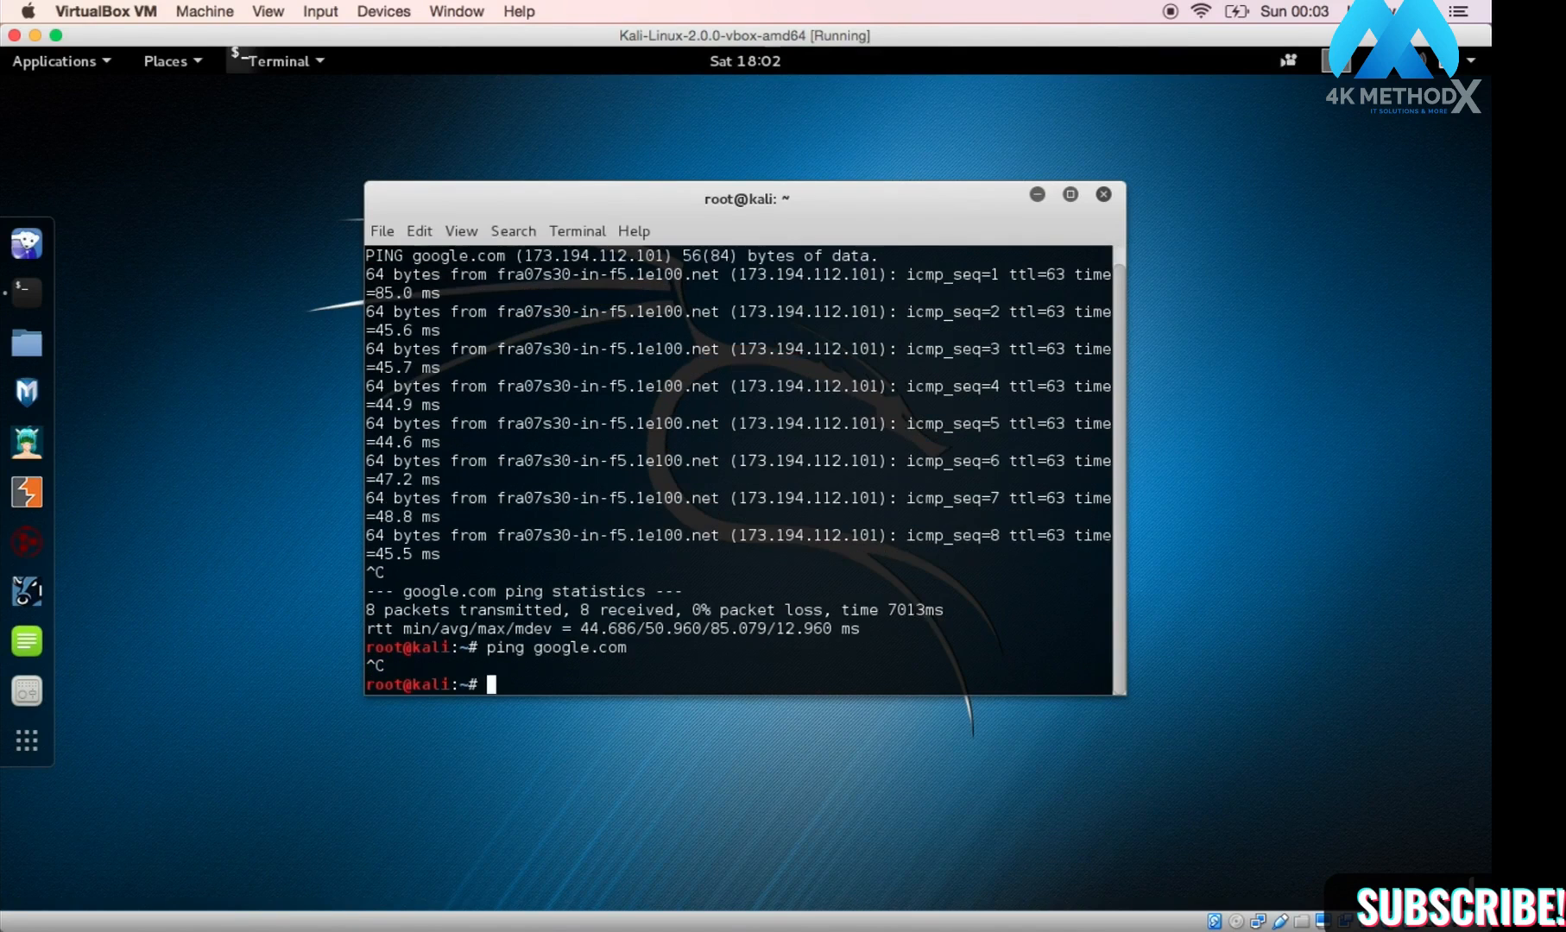
Step: Run ifconfig, highlight eth0's 10.0.2.15, and type service network-manager restart
type("ifconfig")
key("Return")
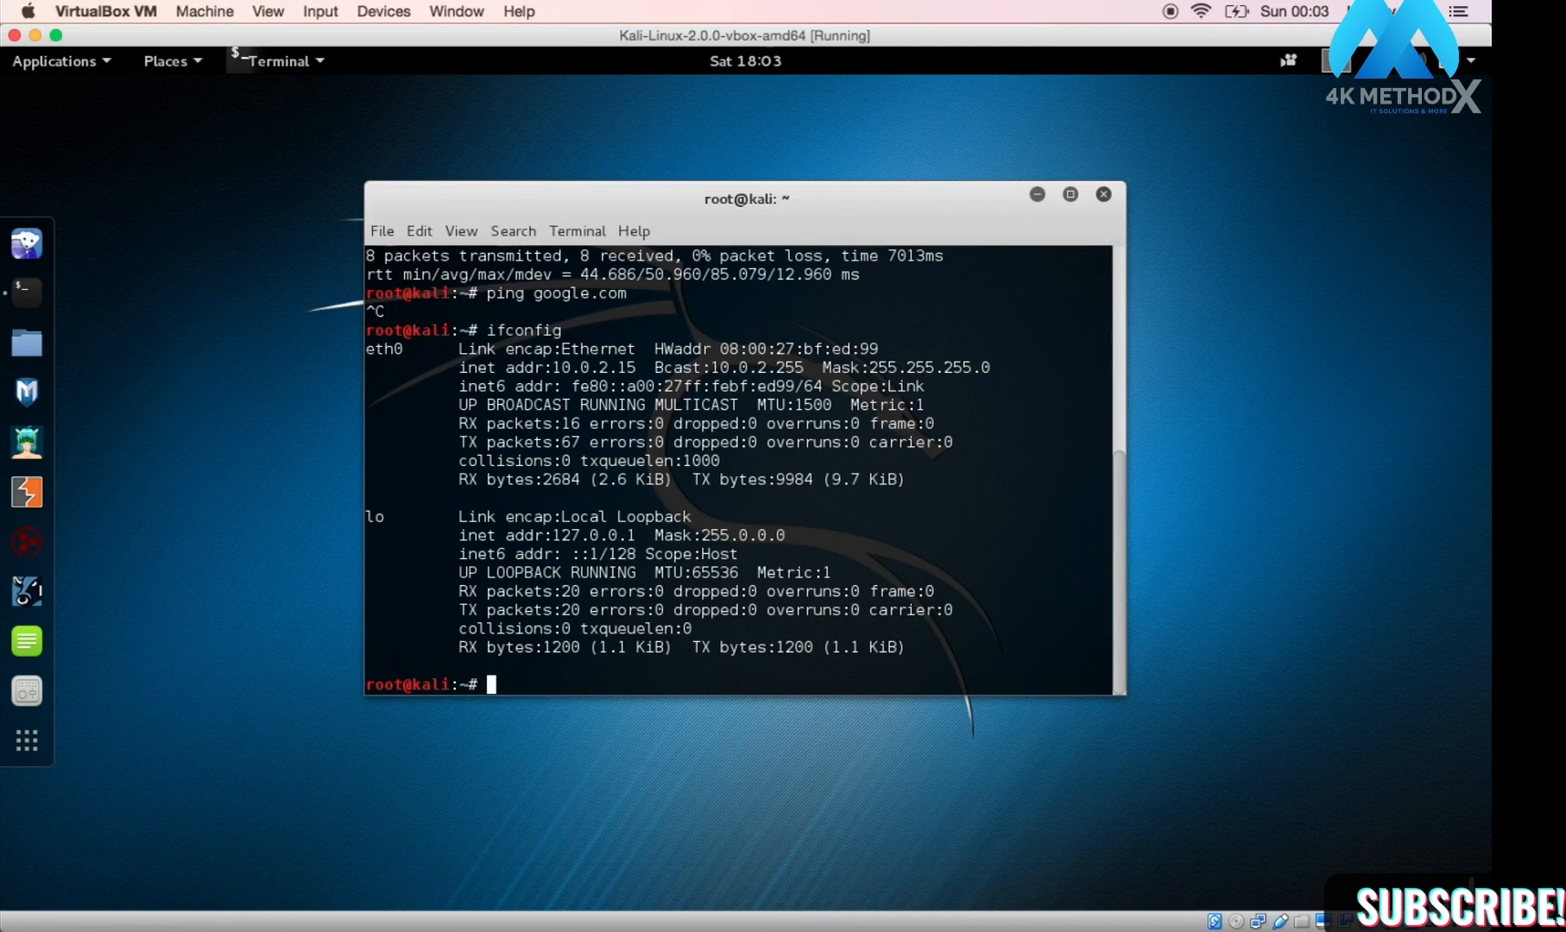
left_click_drag(638, 365, 551, 366)
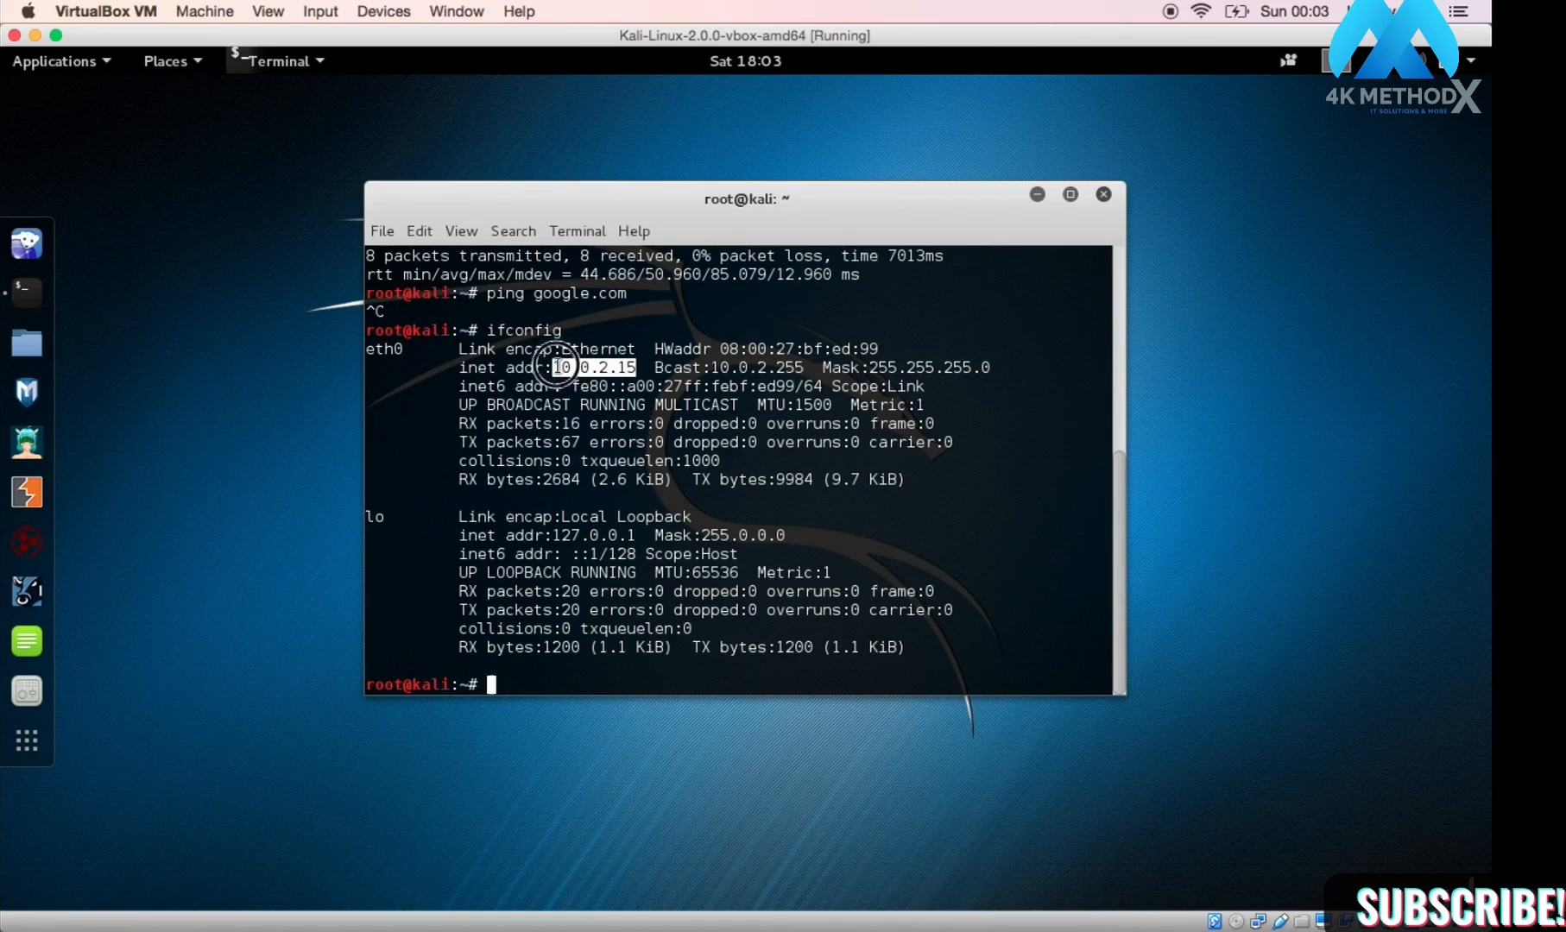
left_click(588, 674)
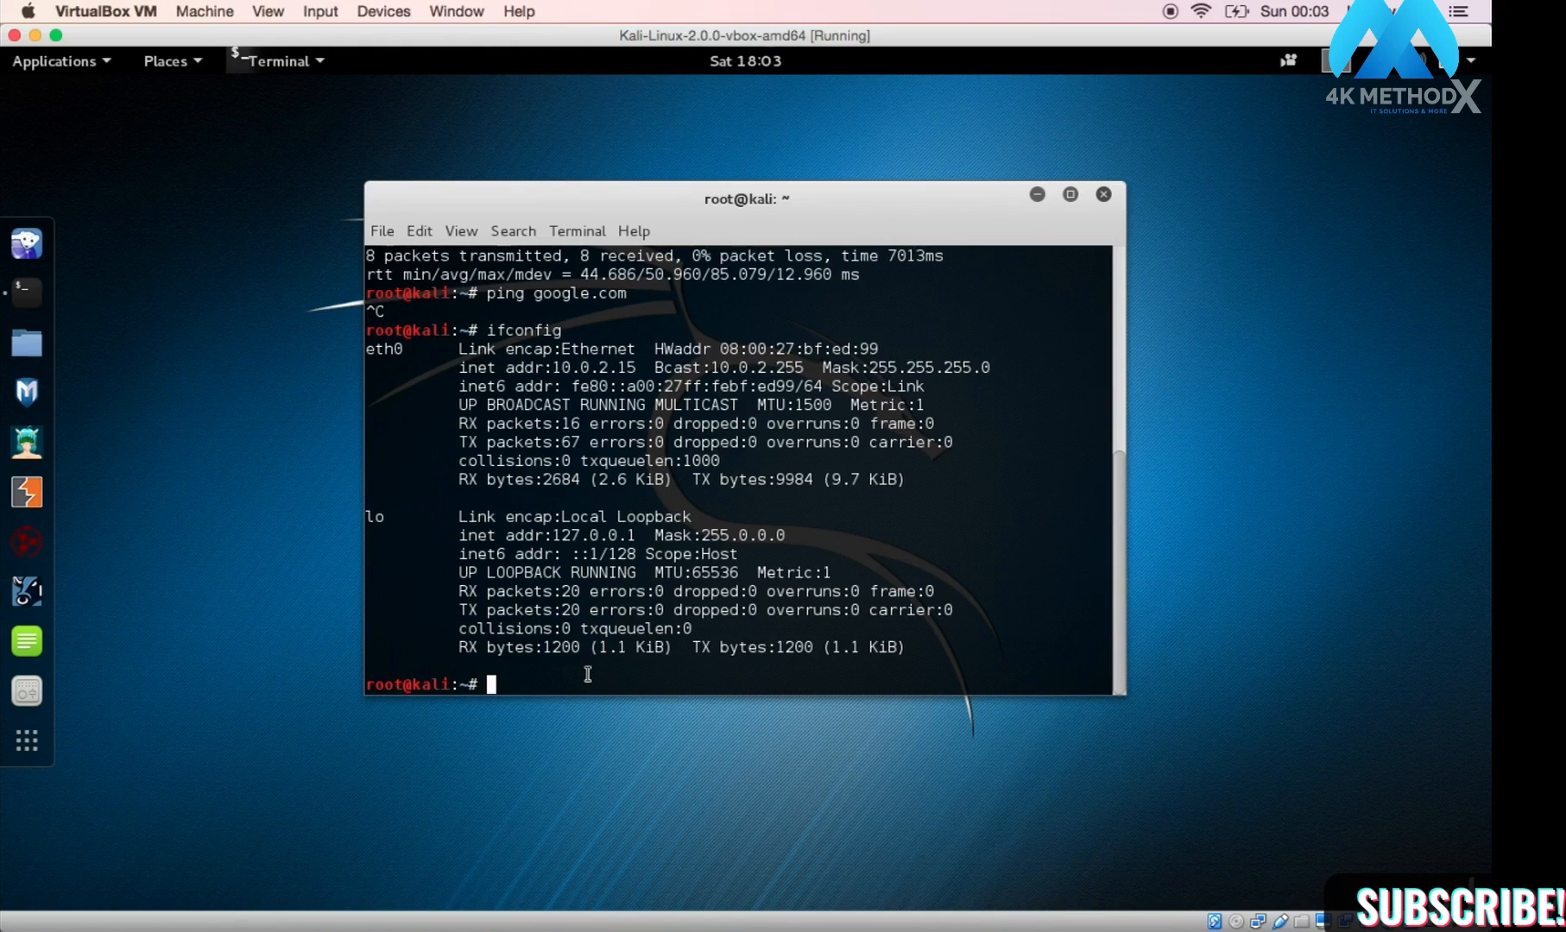
type("service network-manager restart")
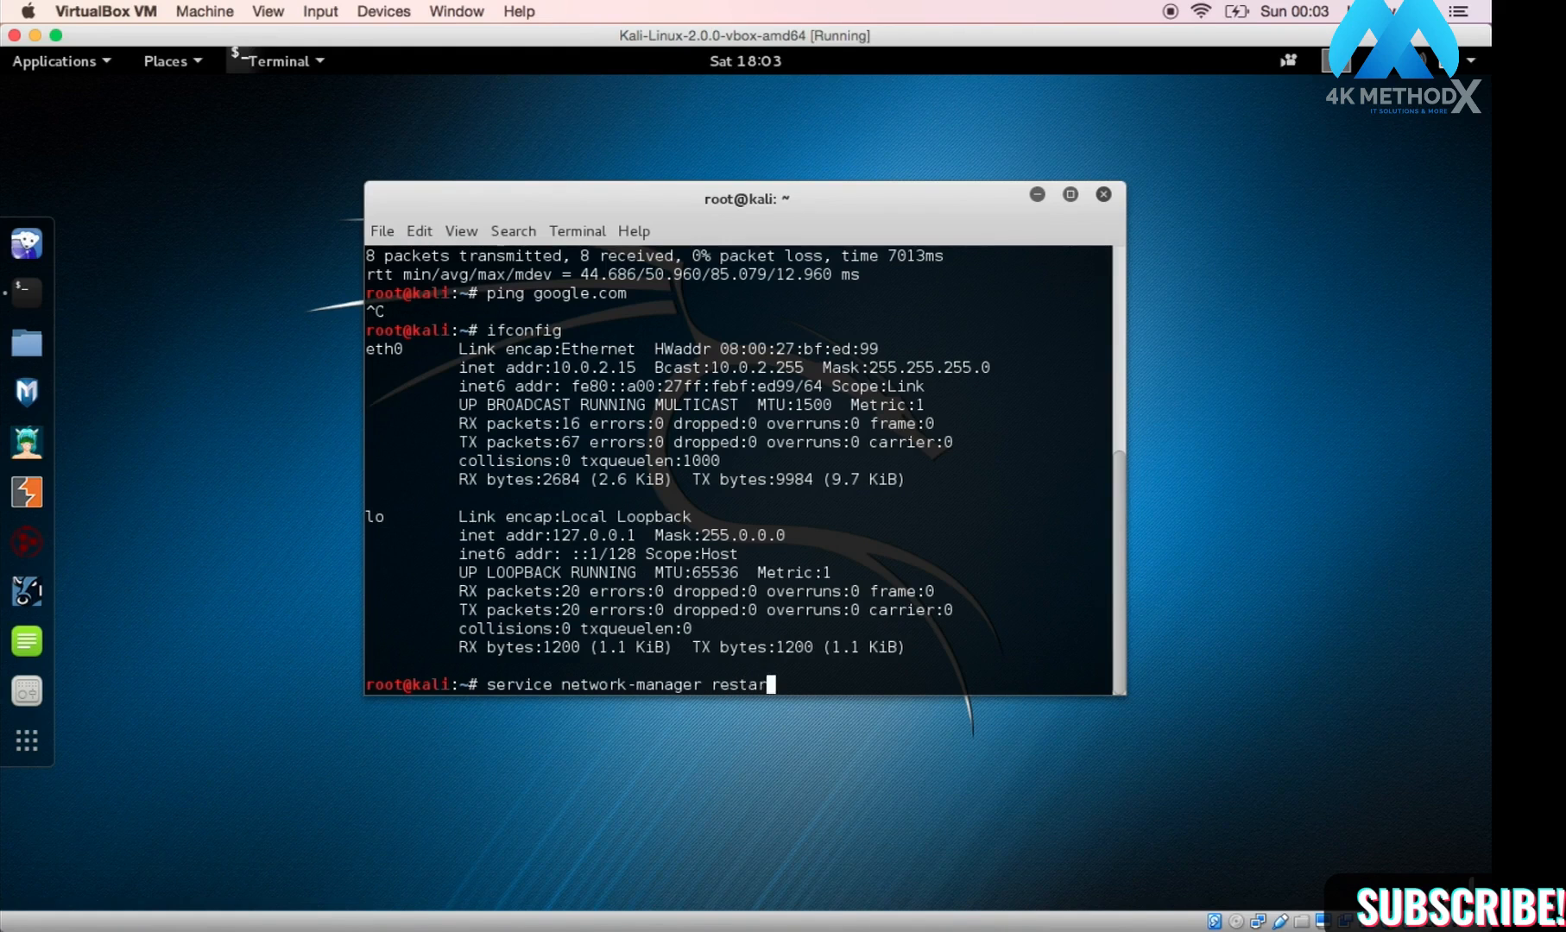
Step: Restart network-manager and confirm with ifconfig that eth0 now holds 192.168.1.9
key("Return")
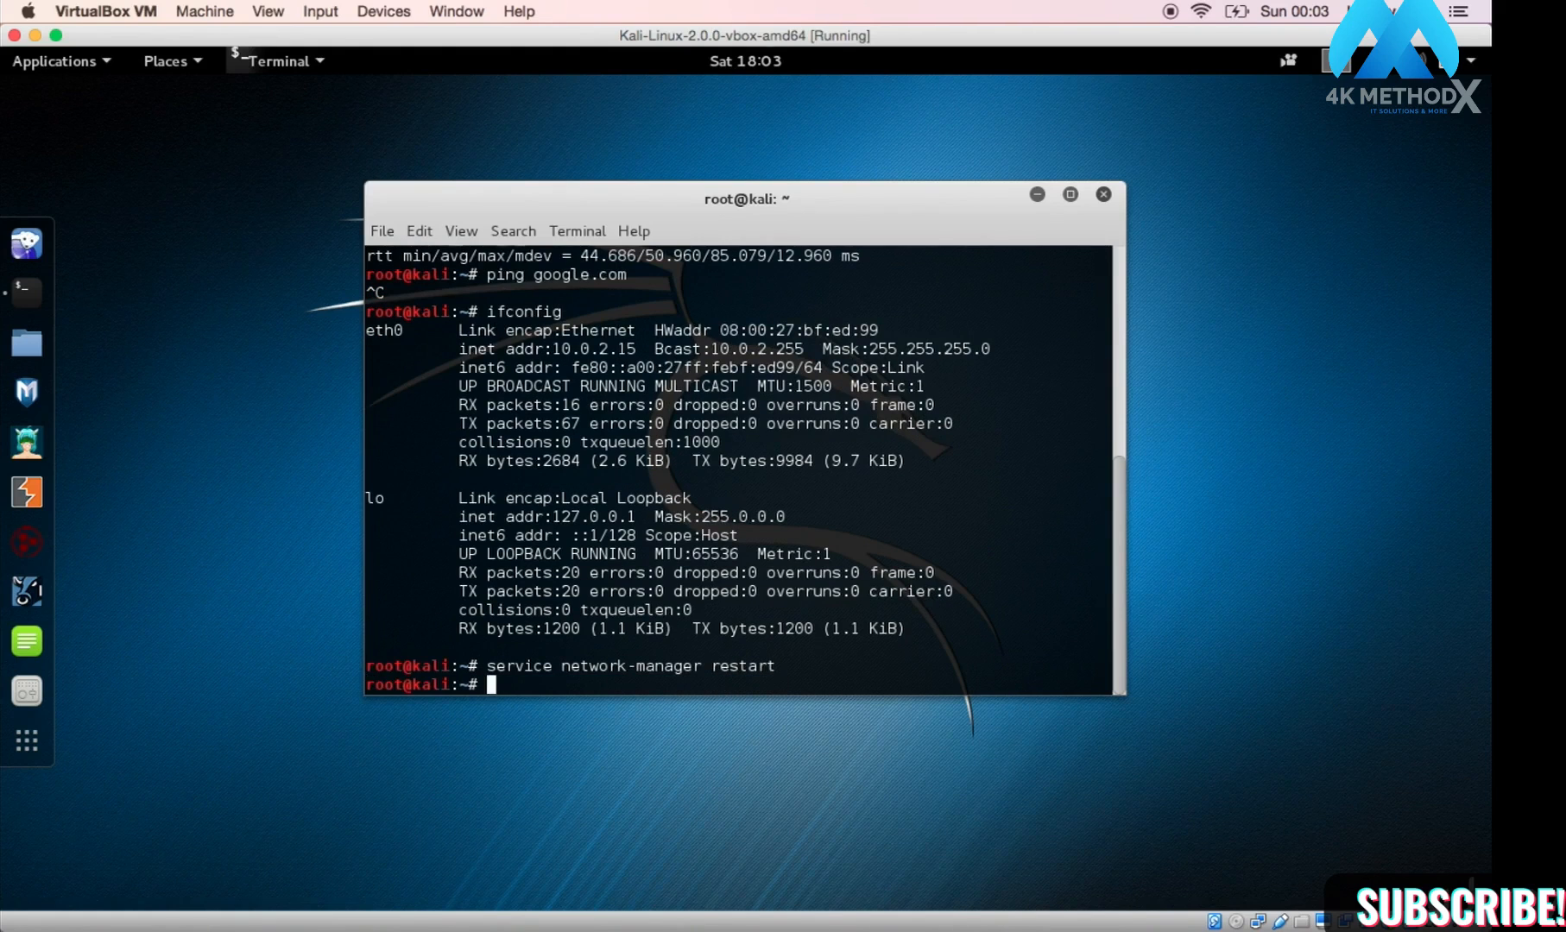
key("Up")
key("Up")
key("Return")
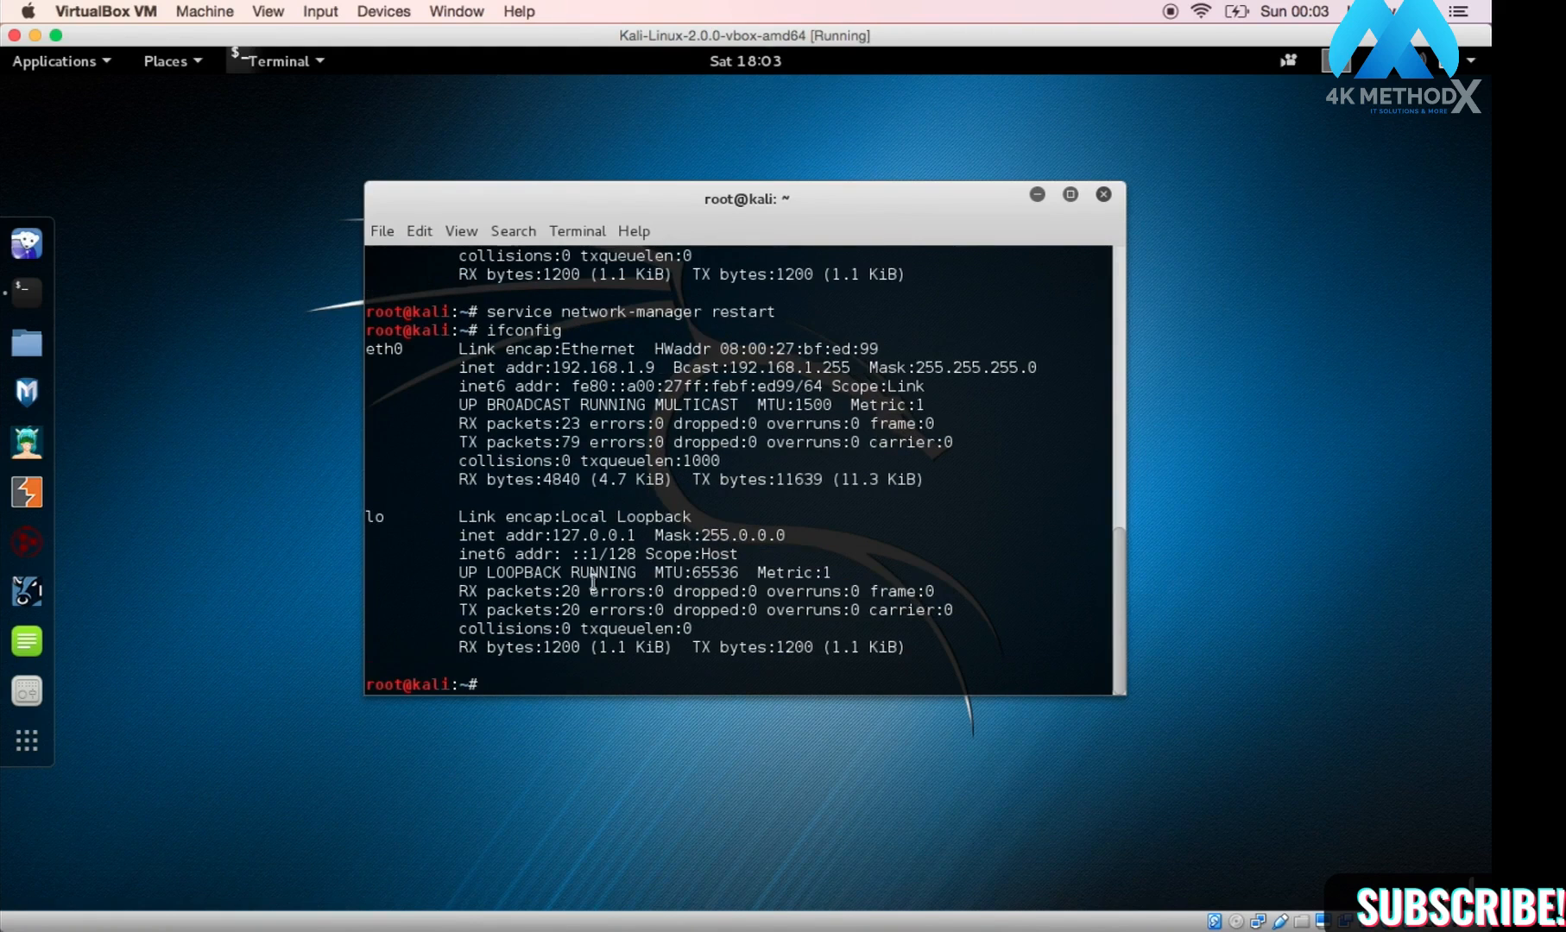
left_click_drag(658, 366, 552, 370)
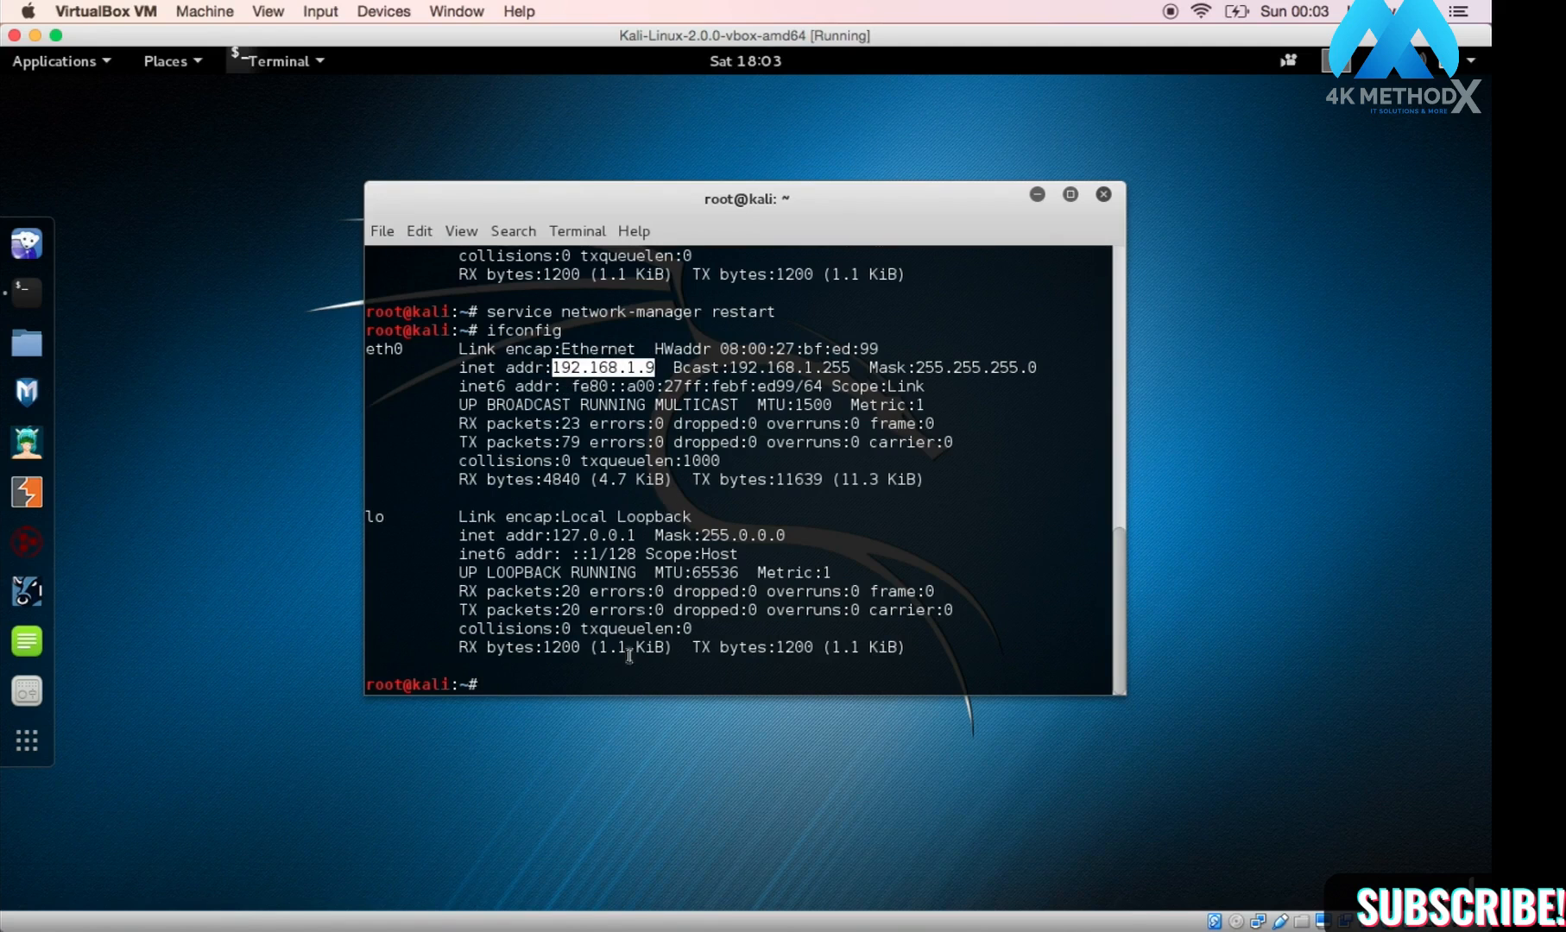
left_click(621, 685)
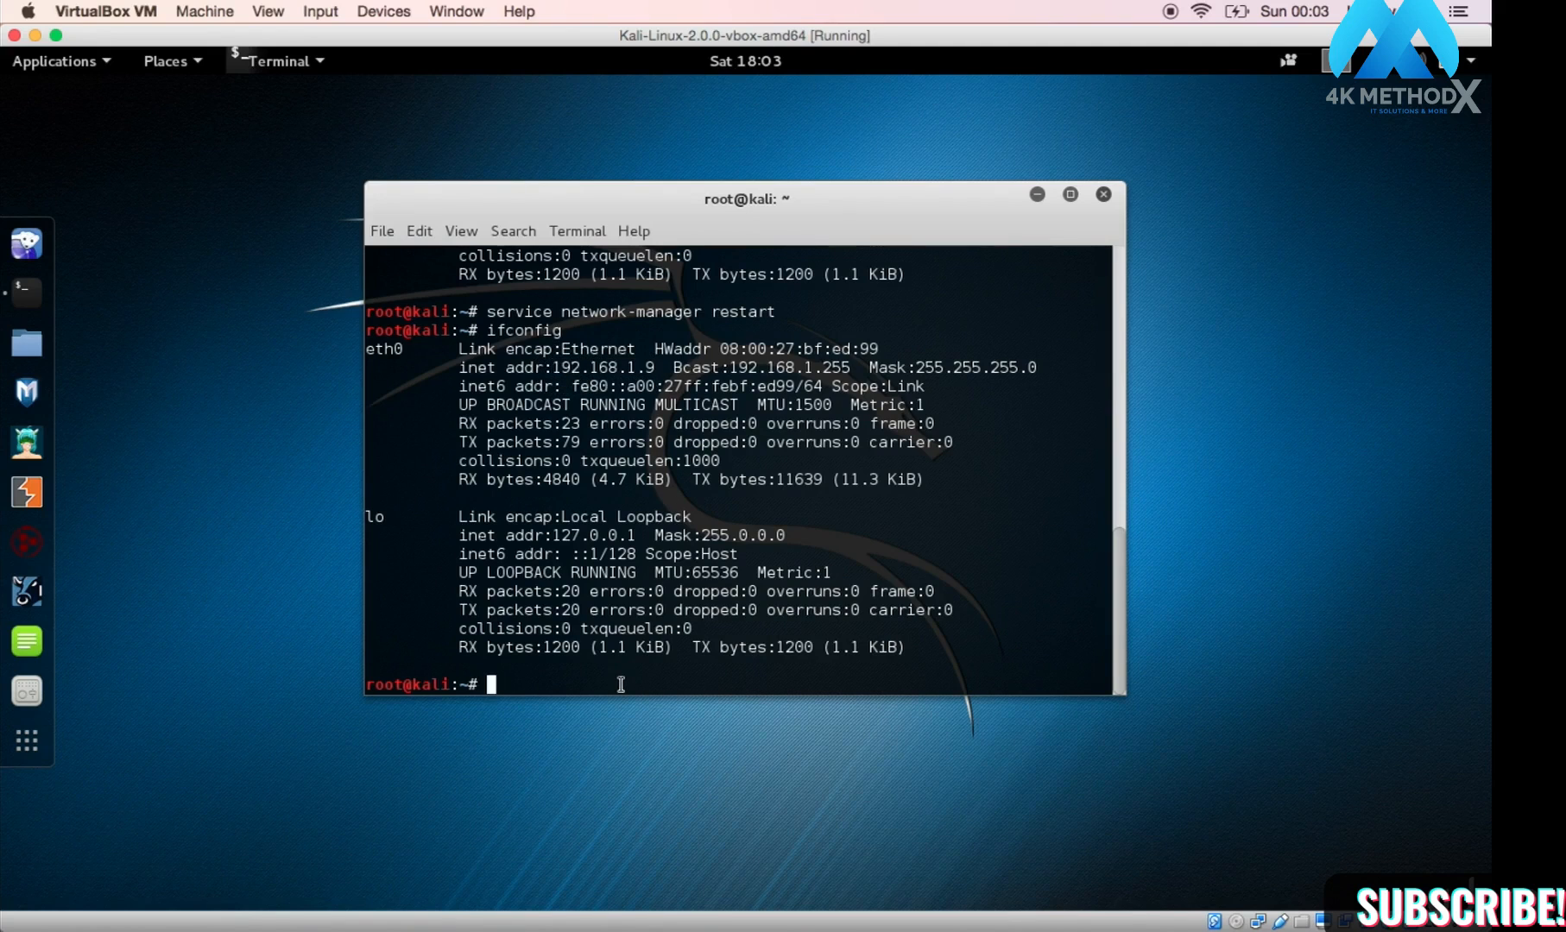
Step: Ping google.com and stop it, confirming 4 of 4 replies with 0% packet loss
type("ping google.com")
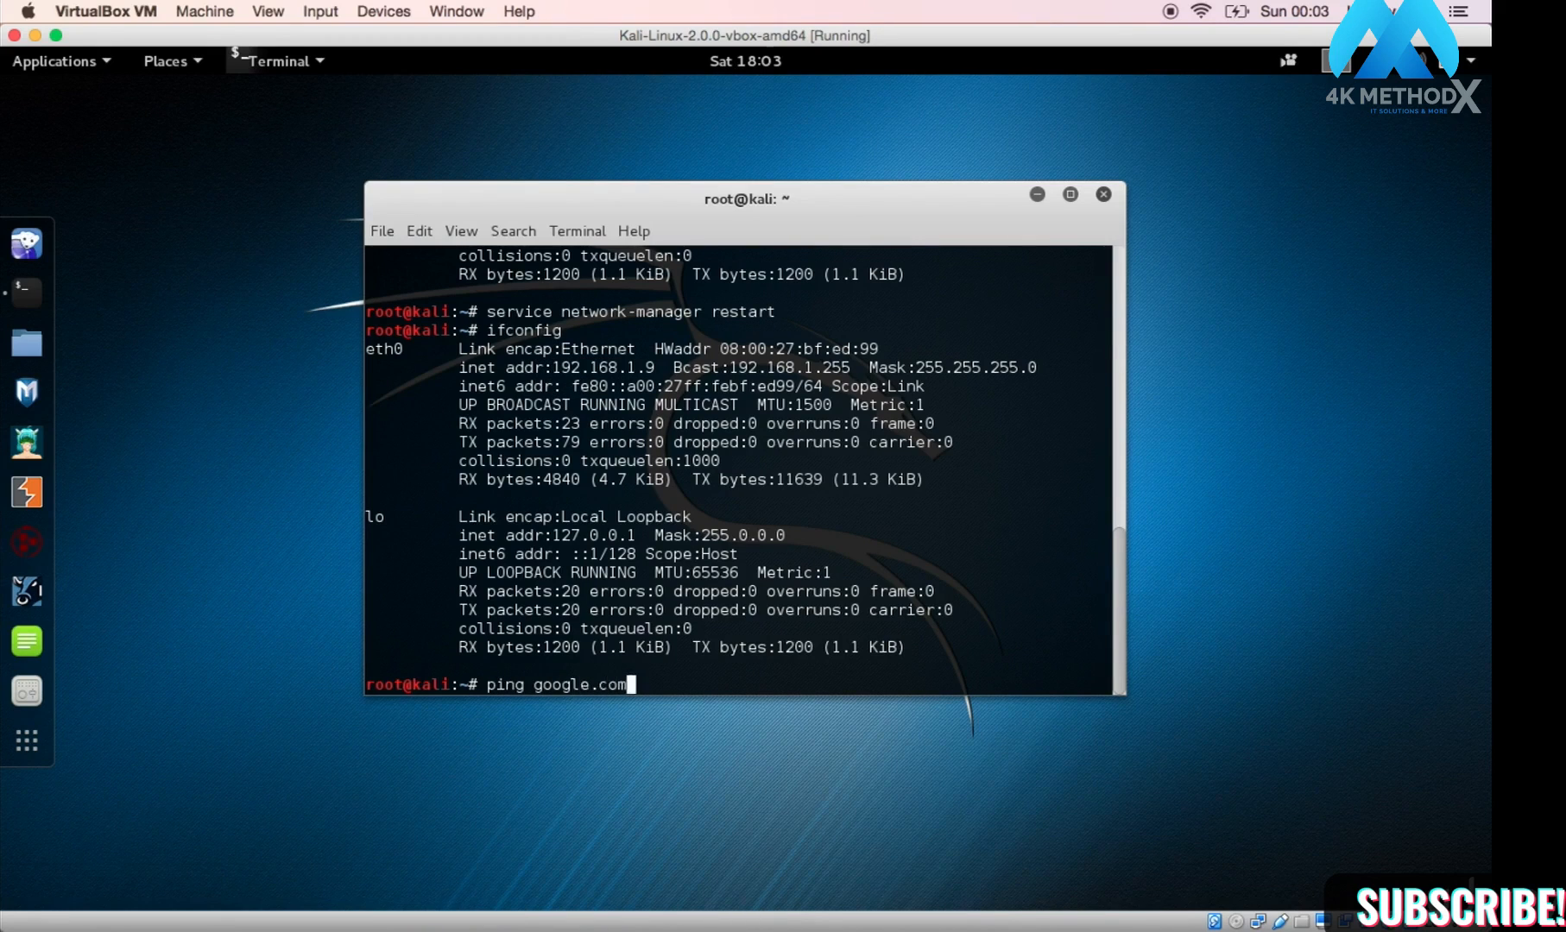
key("Return")
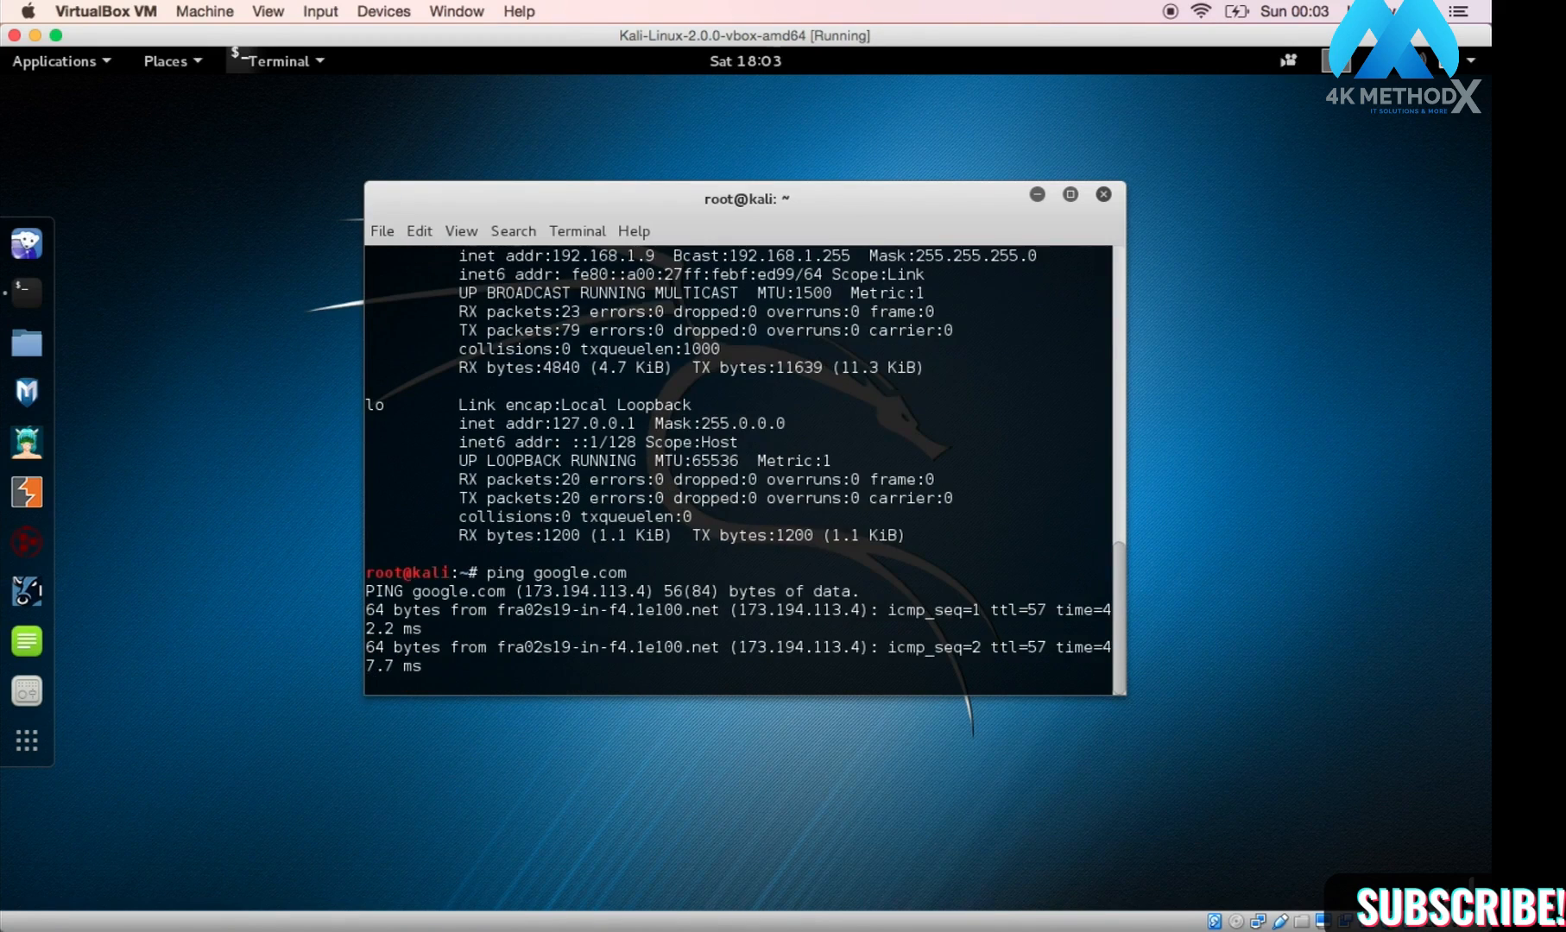
key("ctrl+c")
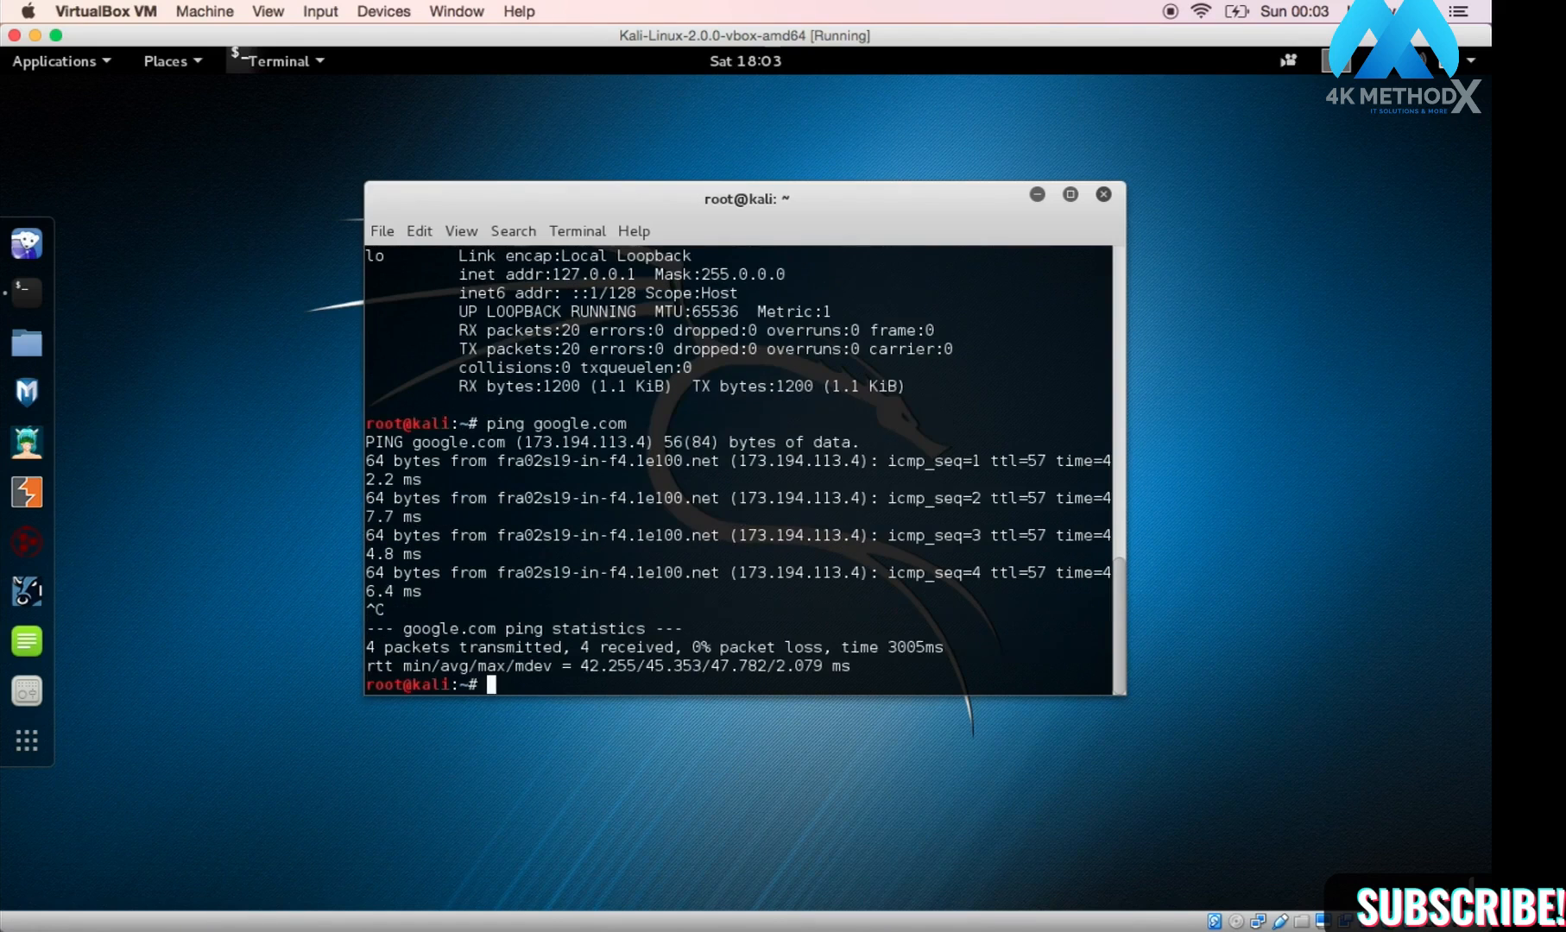